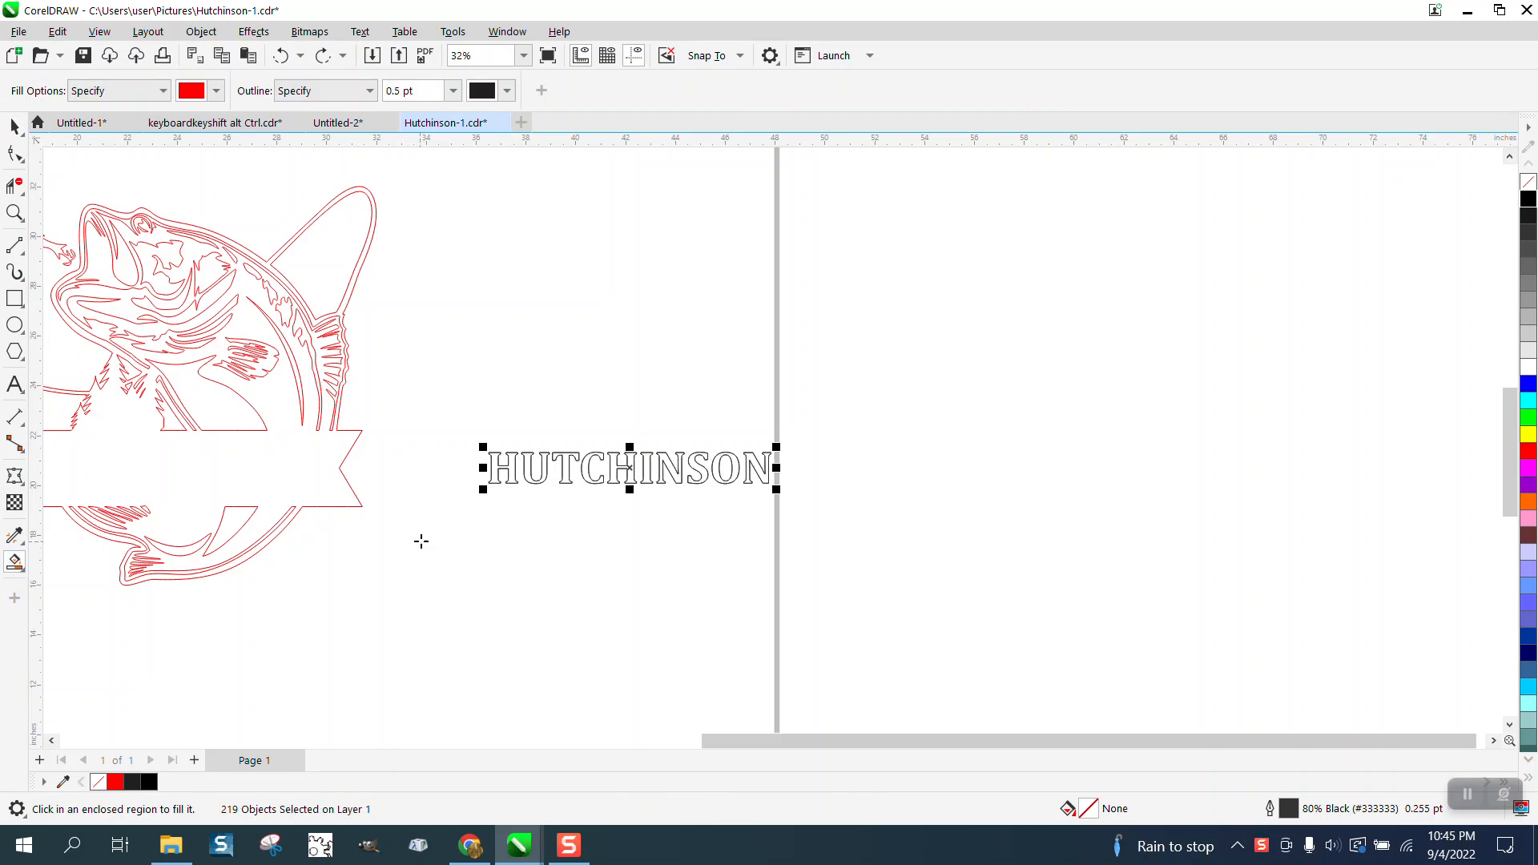
Smart-fill the first five letters of the outlined name in red with a 0.5 pt outline, moving each filled copy 18 inches to the right.
left_click(496, 472)
key("Right")
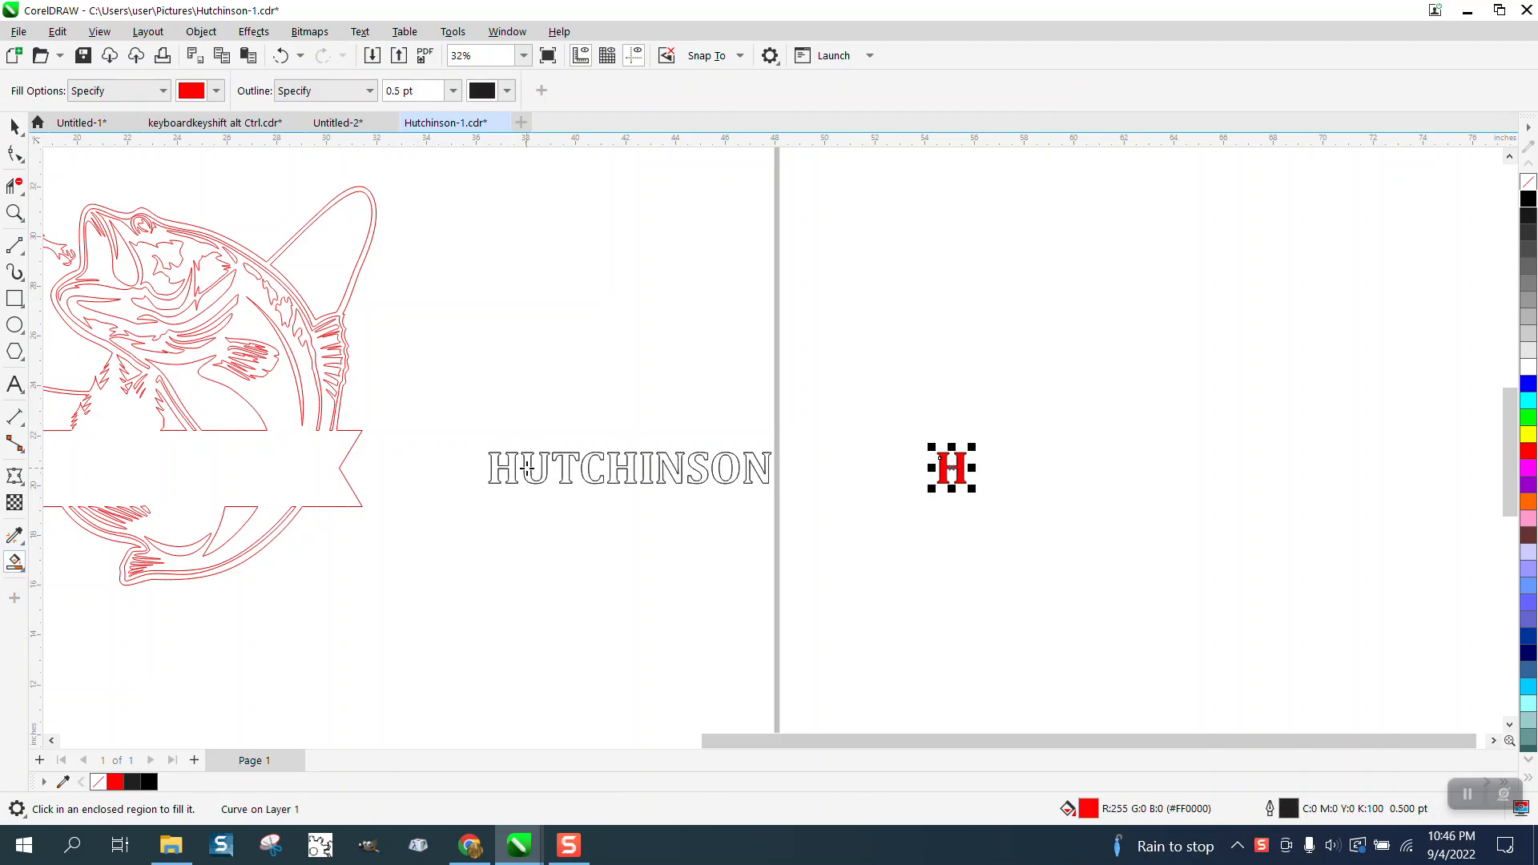
left_click(527, 467)
key("Right")
left_click(586, 467)
key("Right")
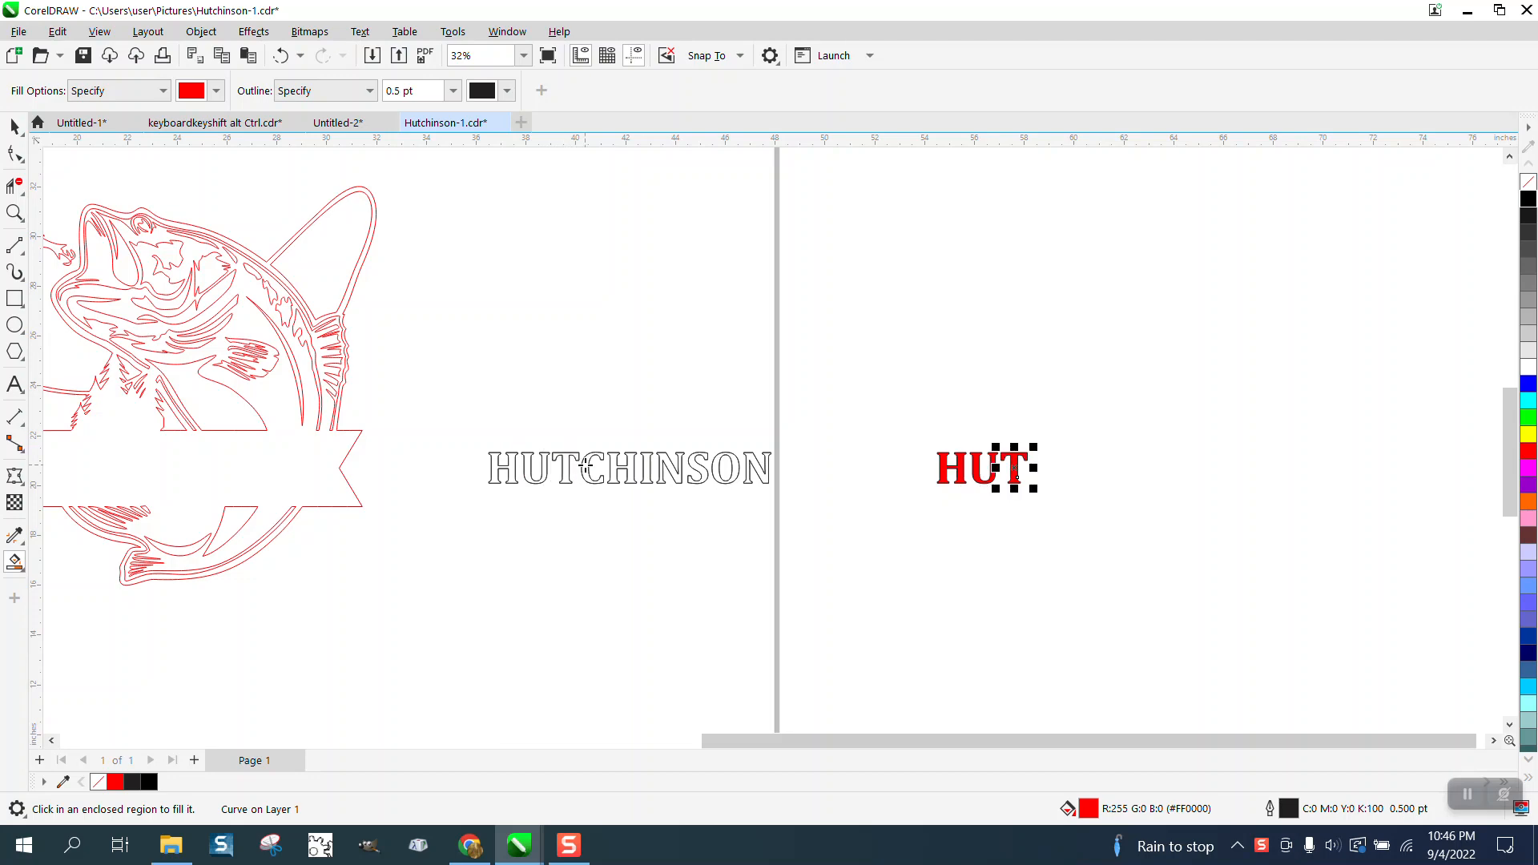
left_click(587, 467)
key("Right")
left_click(620, 467)
key("Right")
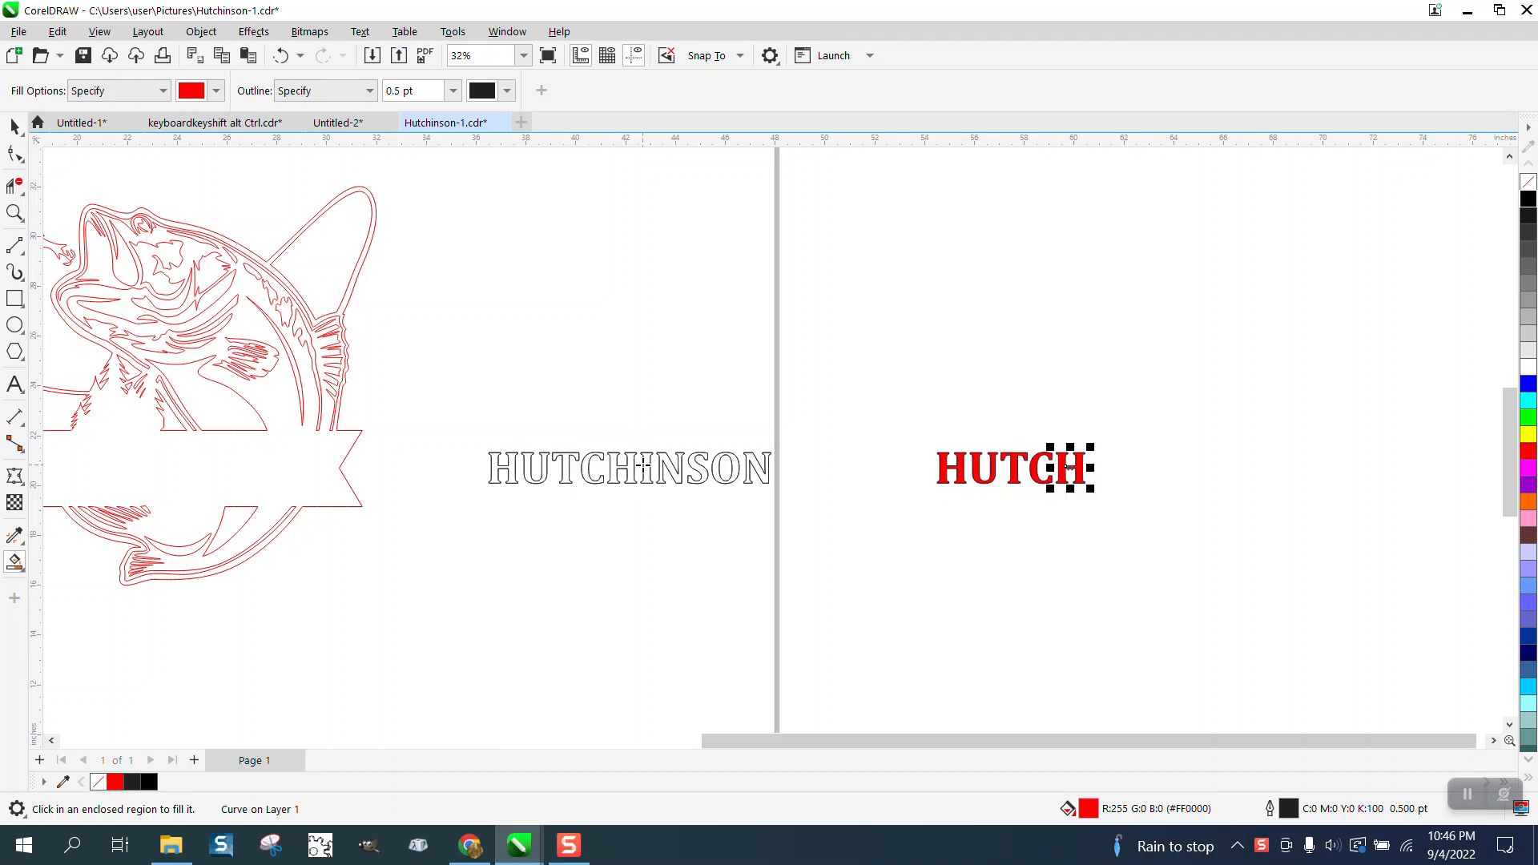
left_click(644, 465)
key("Right")
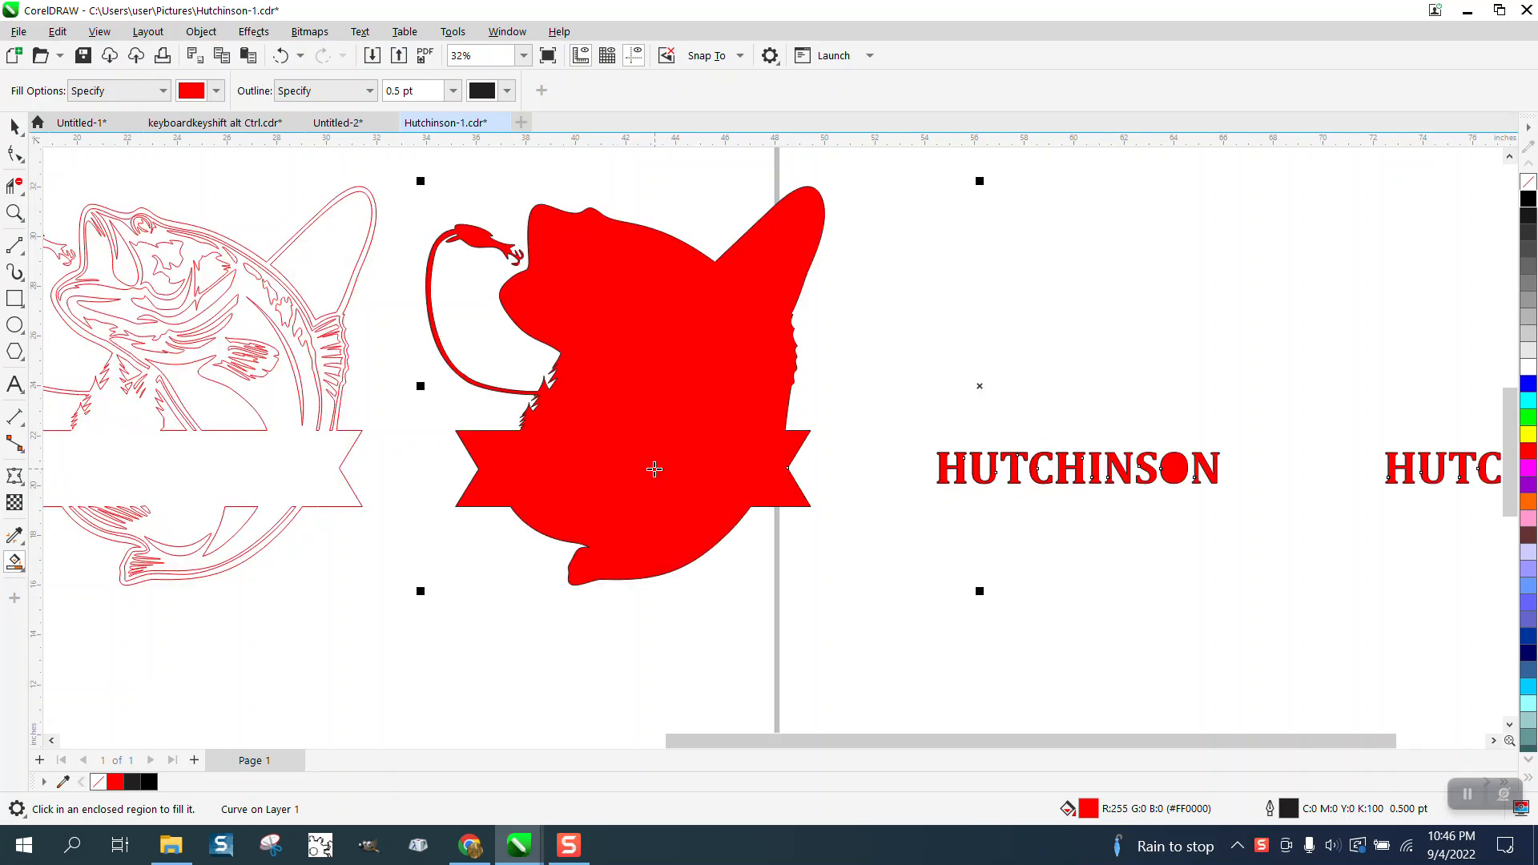
left_click(280, 56)
left_click(280, 56)
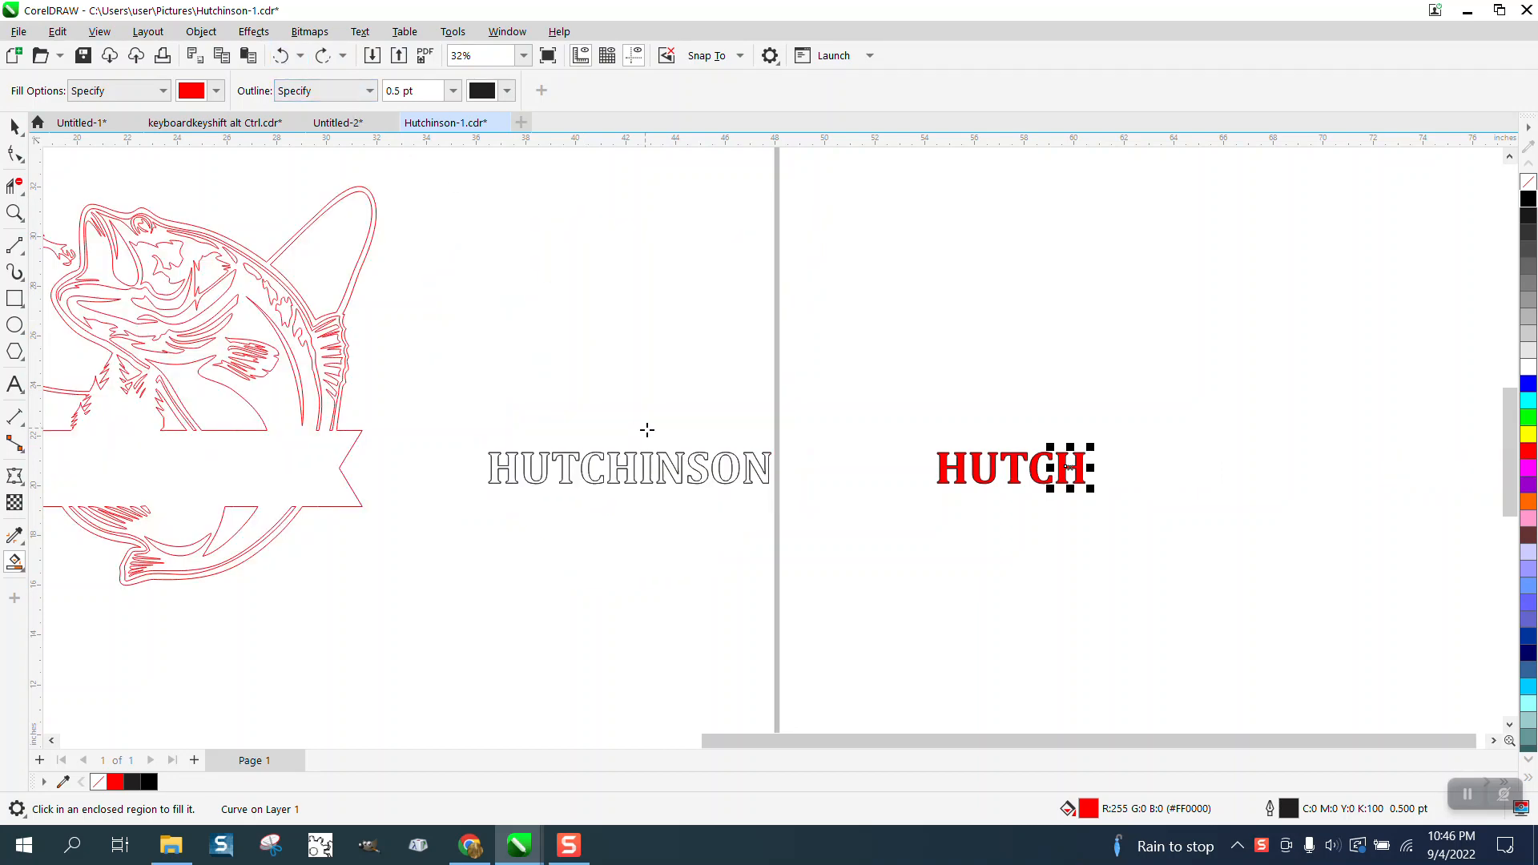
Smart-fill the remaining five letters of the name in red and move each copy right to complete the duplicate lettering.
left_click(646, 472)
key("Right")
left_click(676, 473)
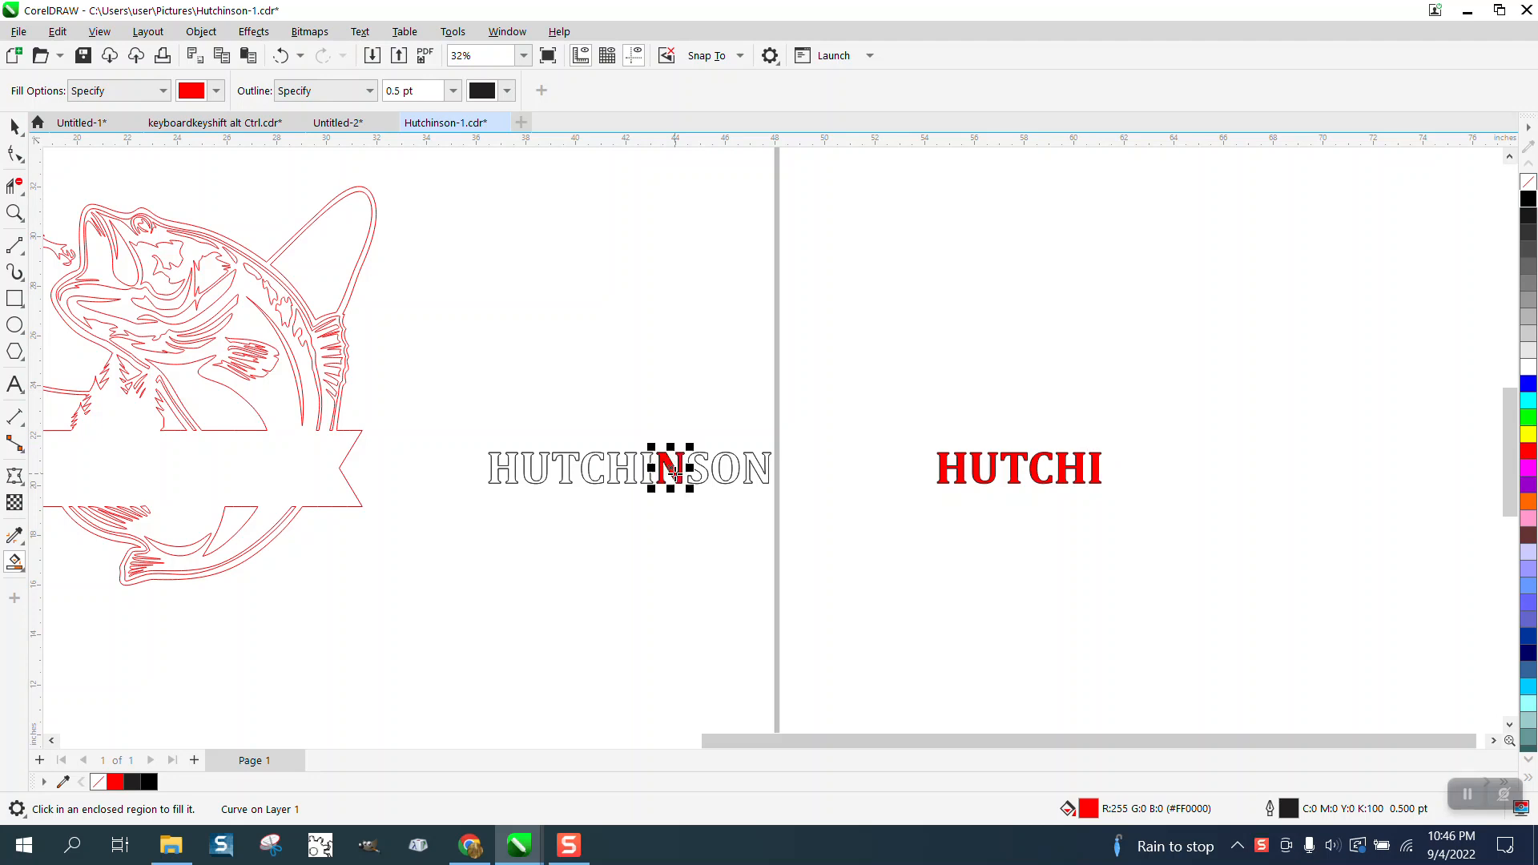
key("Right")
left_click(698, 472)
key("Right")
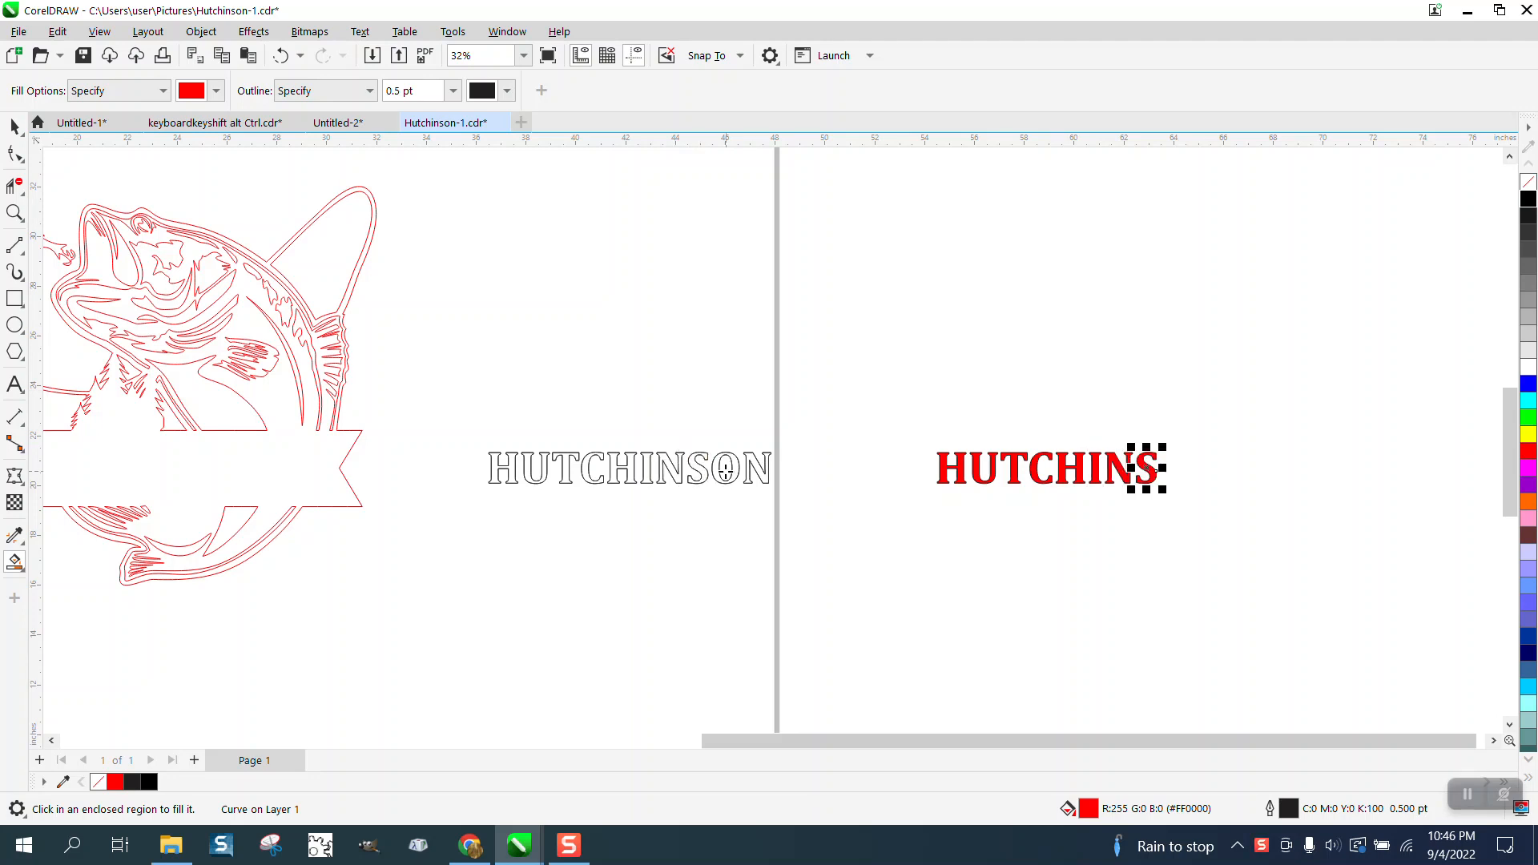
left_click(717, 470)
key("Right")
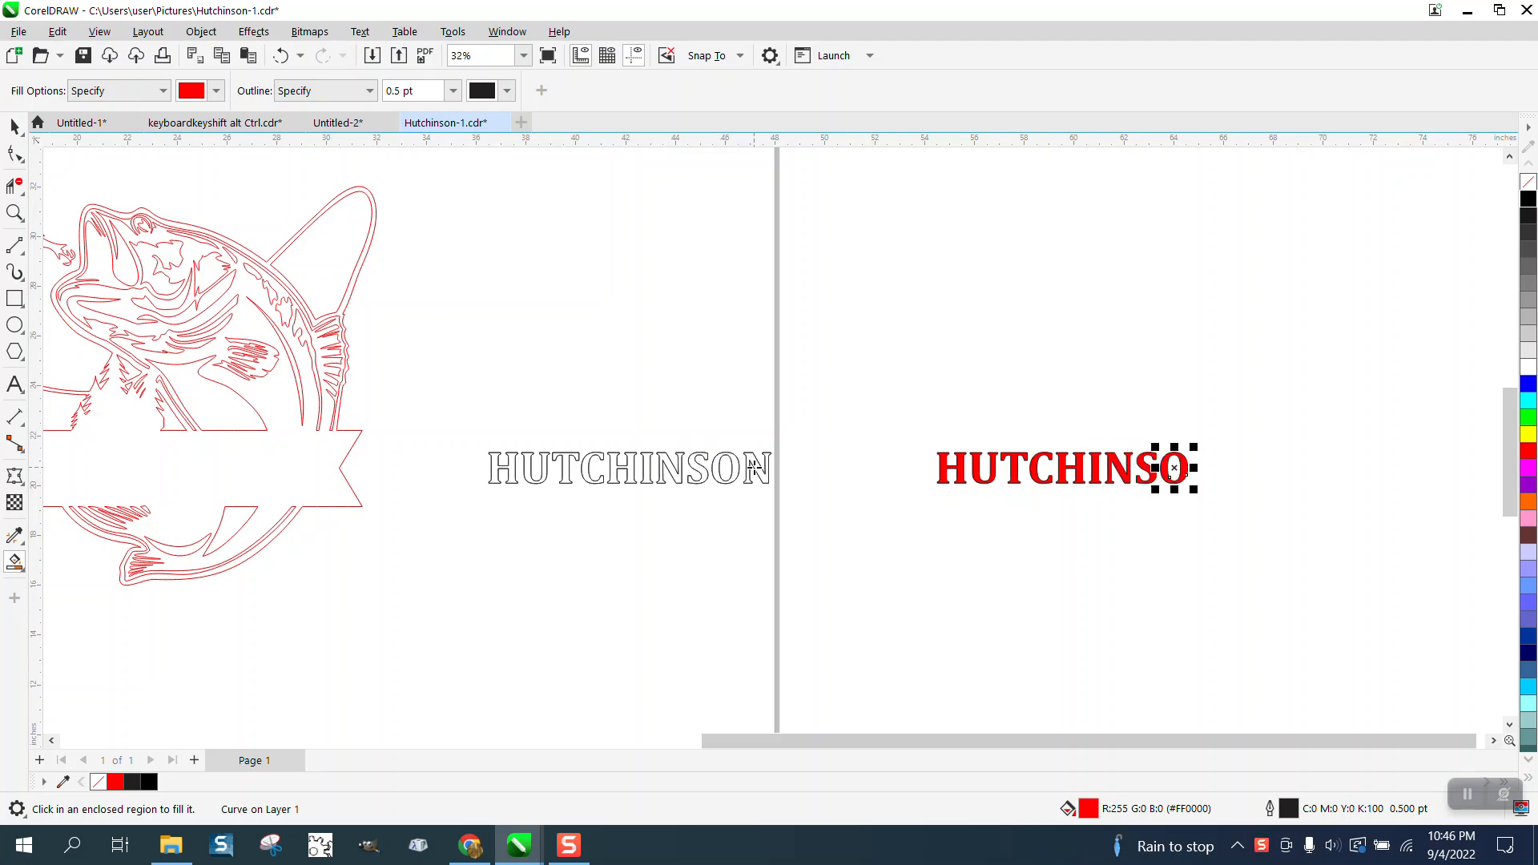
left_click(745, 470)
key("Right")
Remove the original outlined lettering, keeping only the red smart-filled copy.
left_click(14, 126)
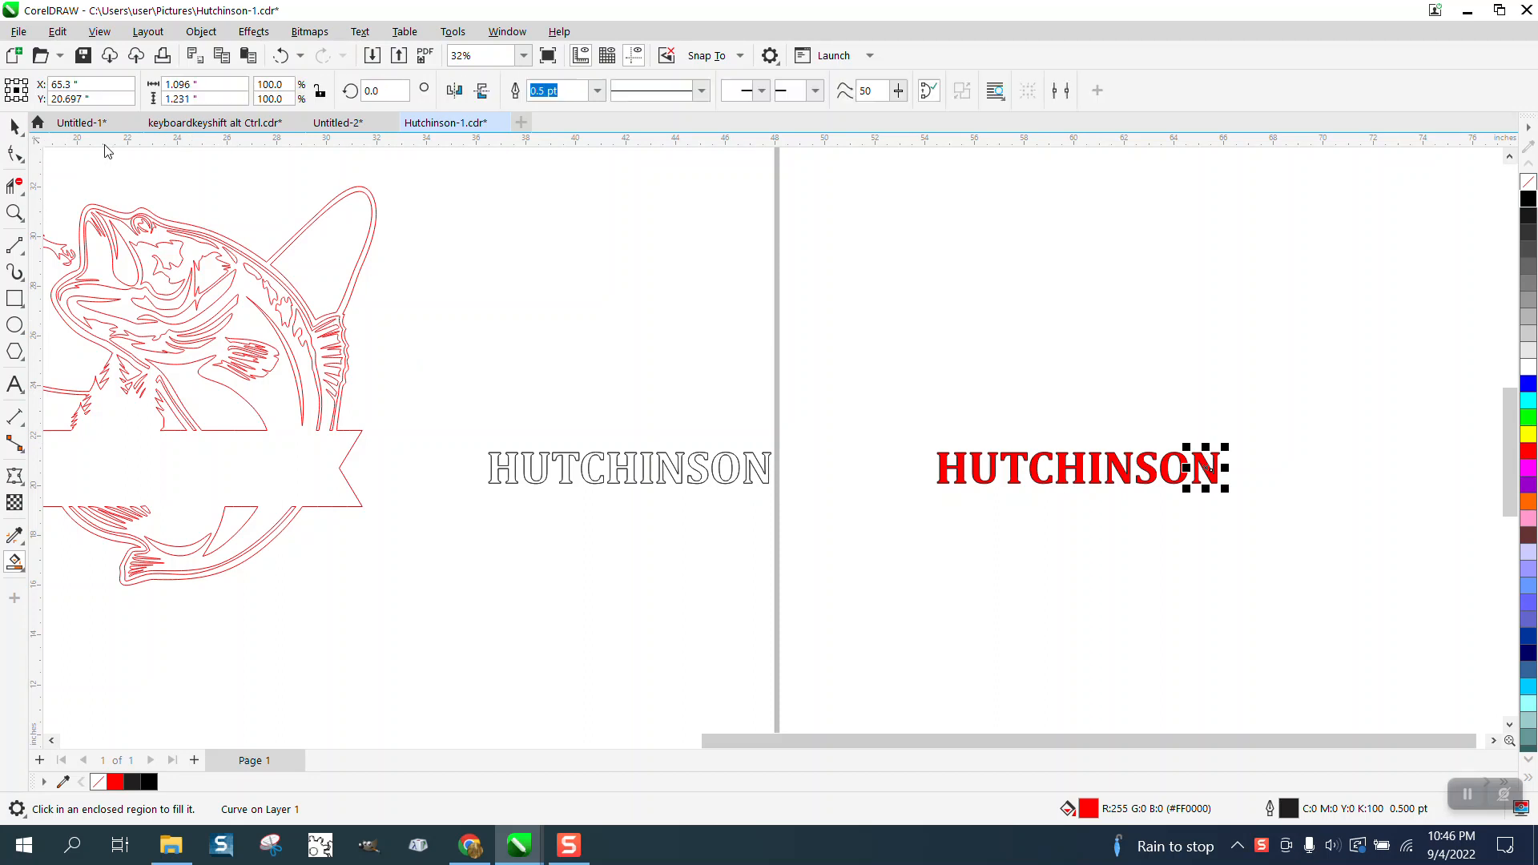
left_click_drag(891, 378, 1383, 582)
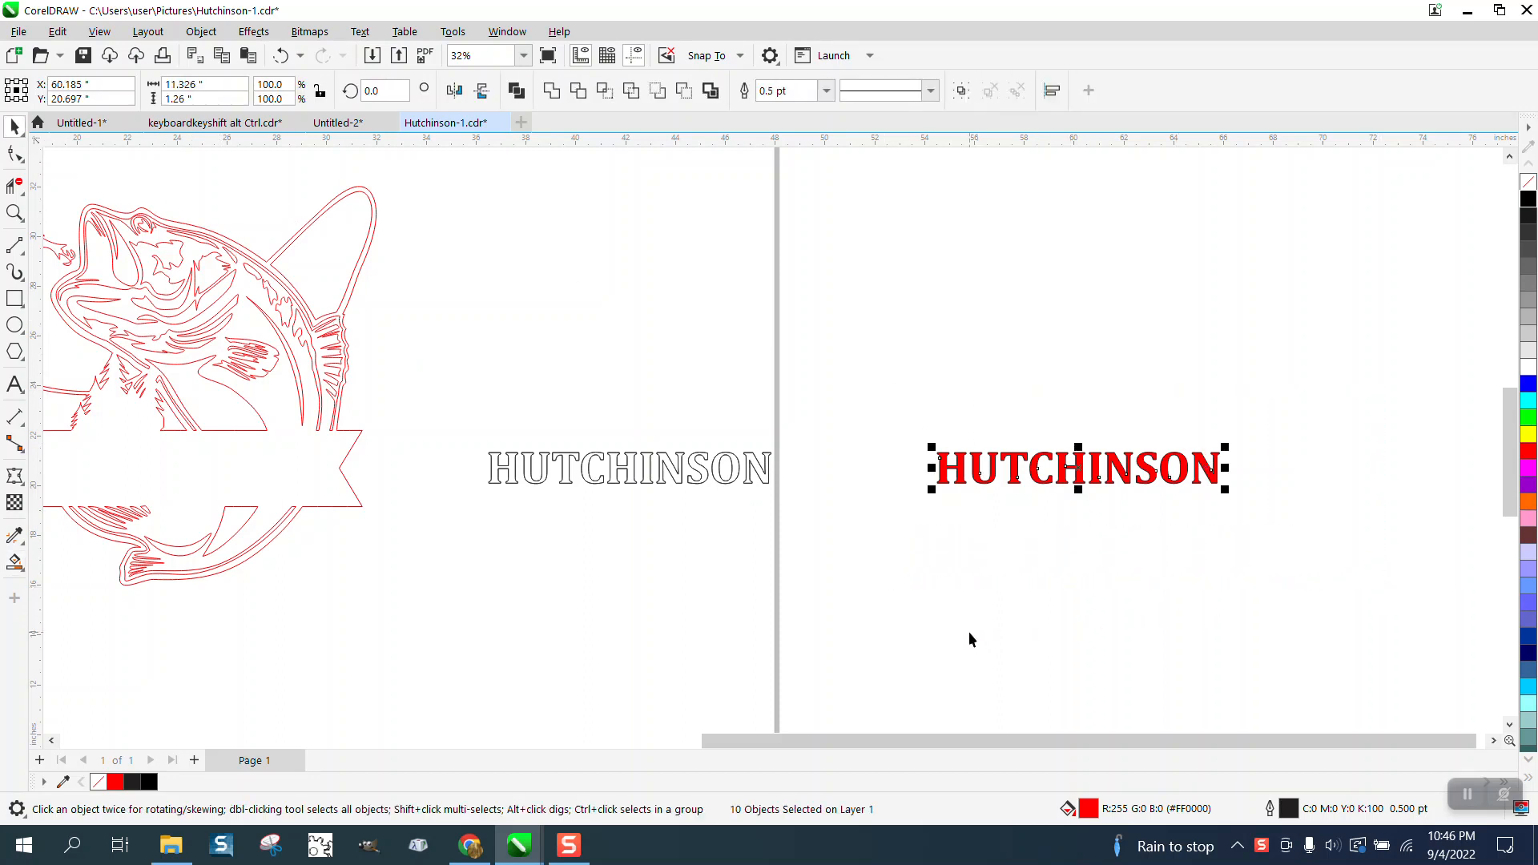
mouse_move(443, 432)
left_mouse_down()
mouse_move(892, 542)
mouse_move(875, 569)
left_mouse_up()
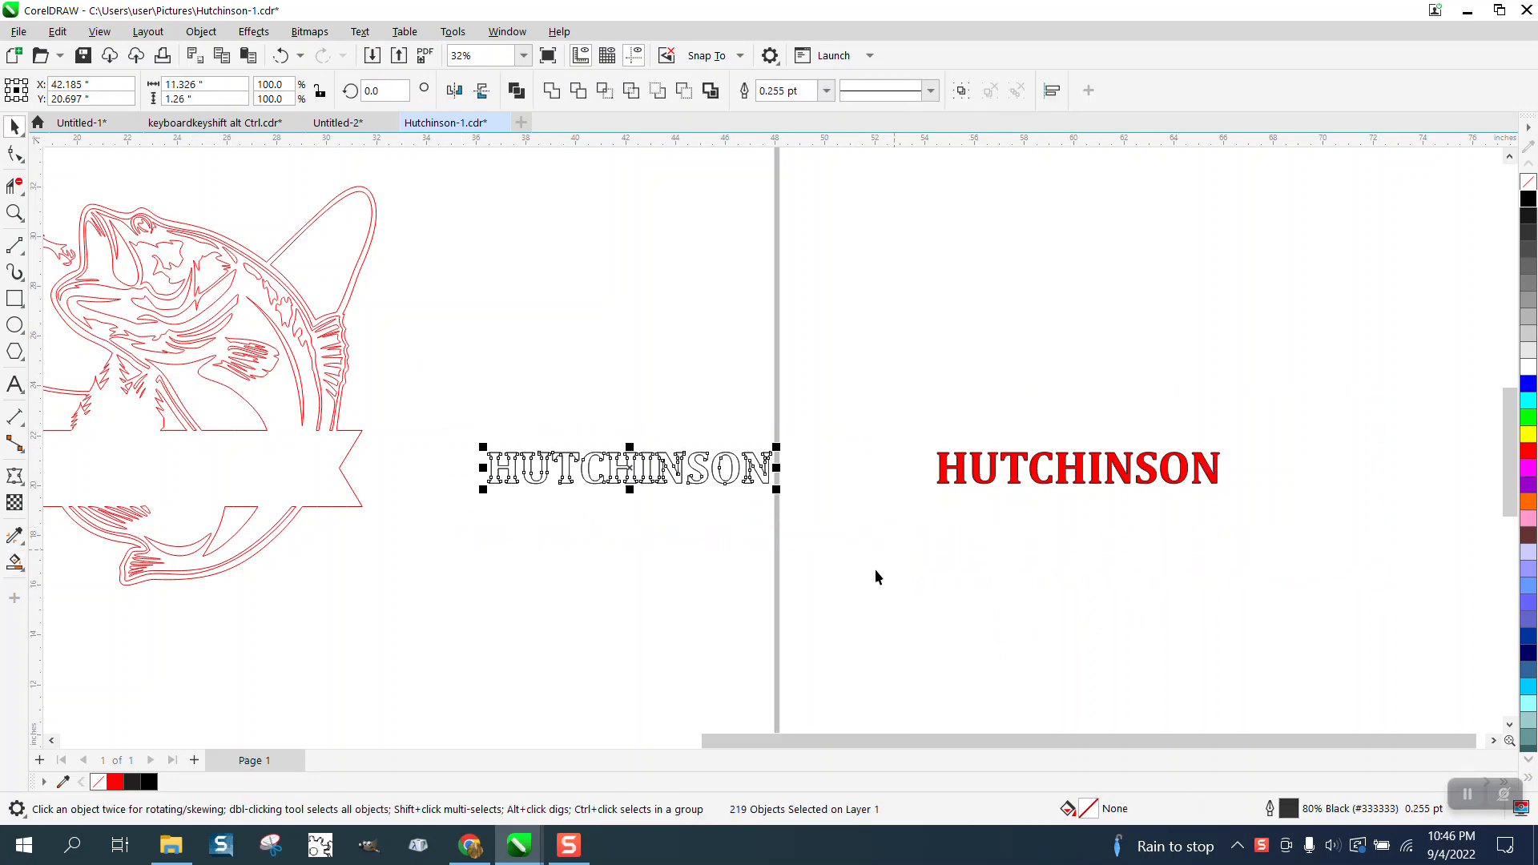
key("Right")
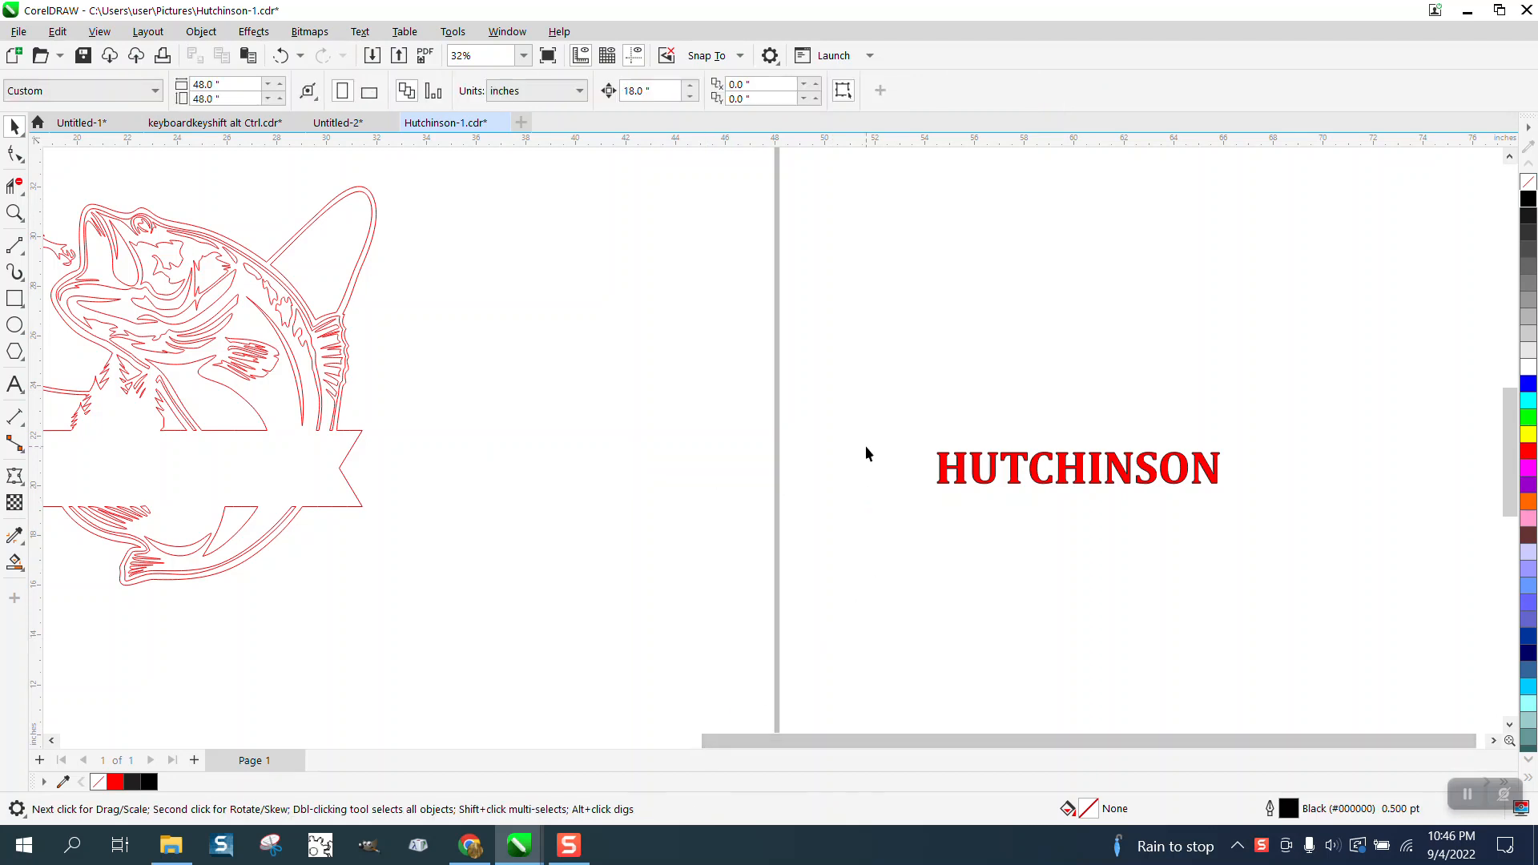
Remove the fill from the red lettering and move it 36 inches left onto the fish design's banner.
left_click_drag(913, 432, 1314, 517)
left_click(1528, 182)
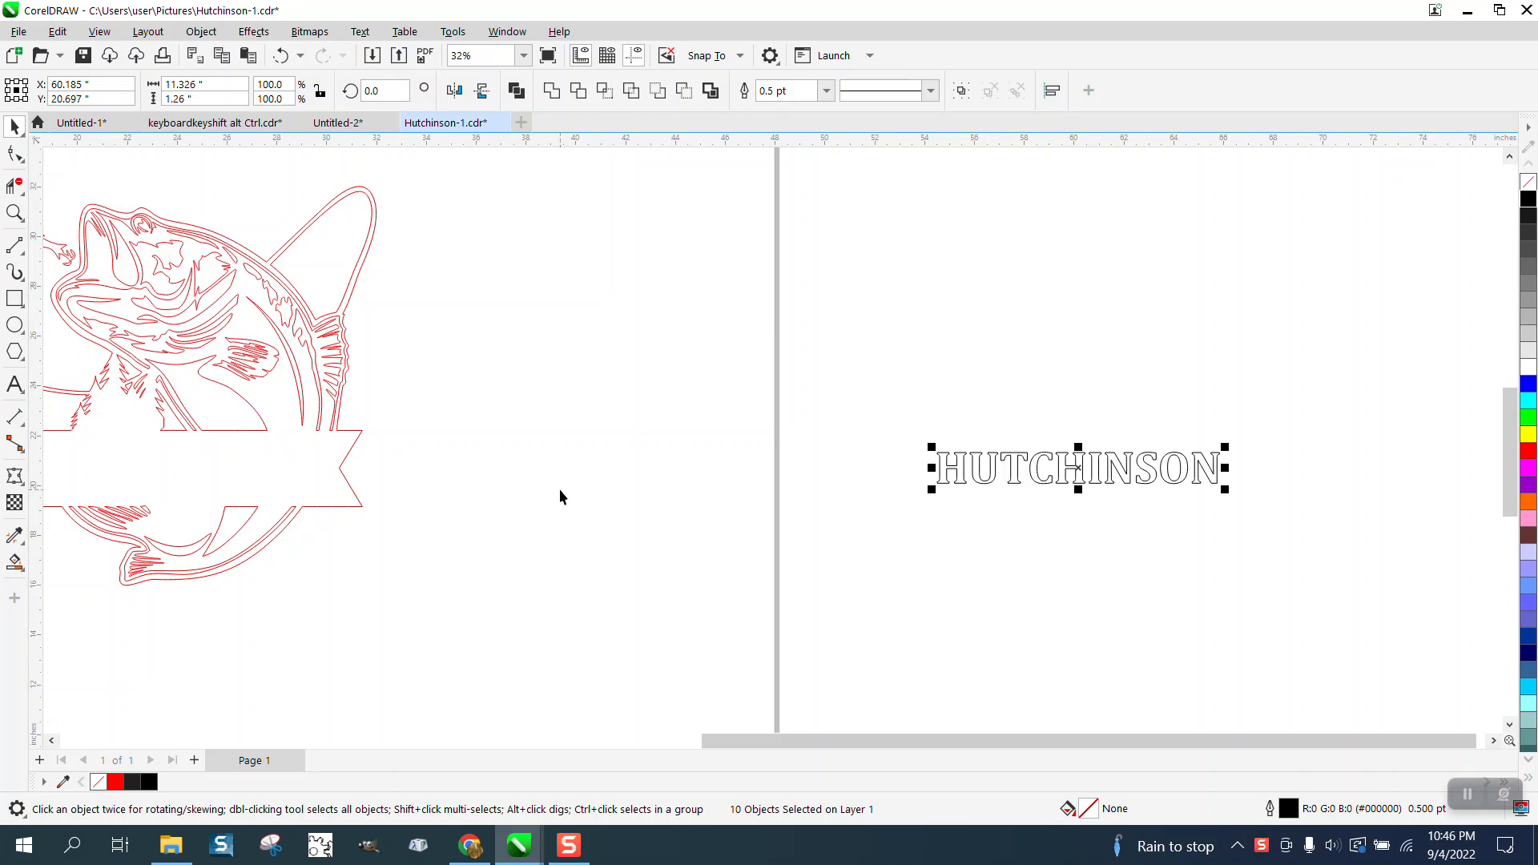
key("Left")
key("Left")
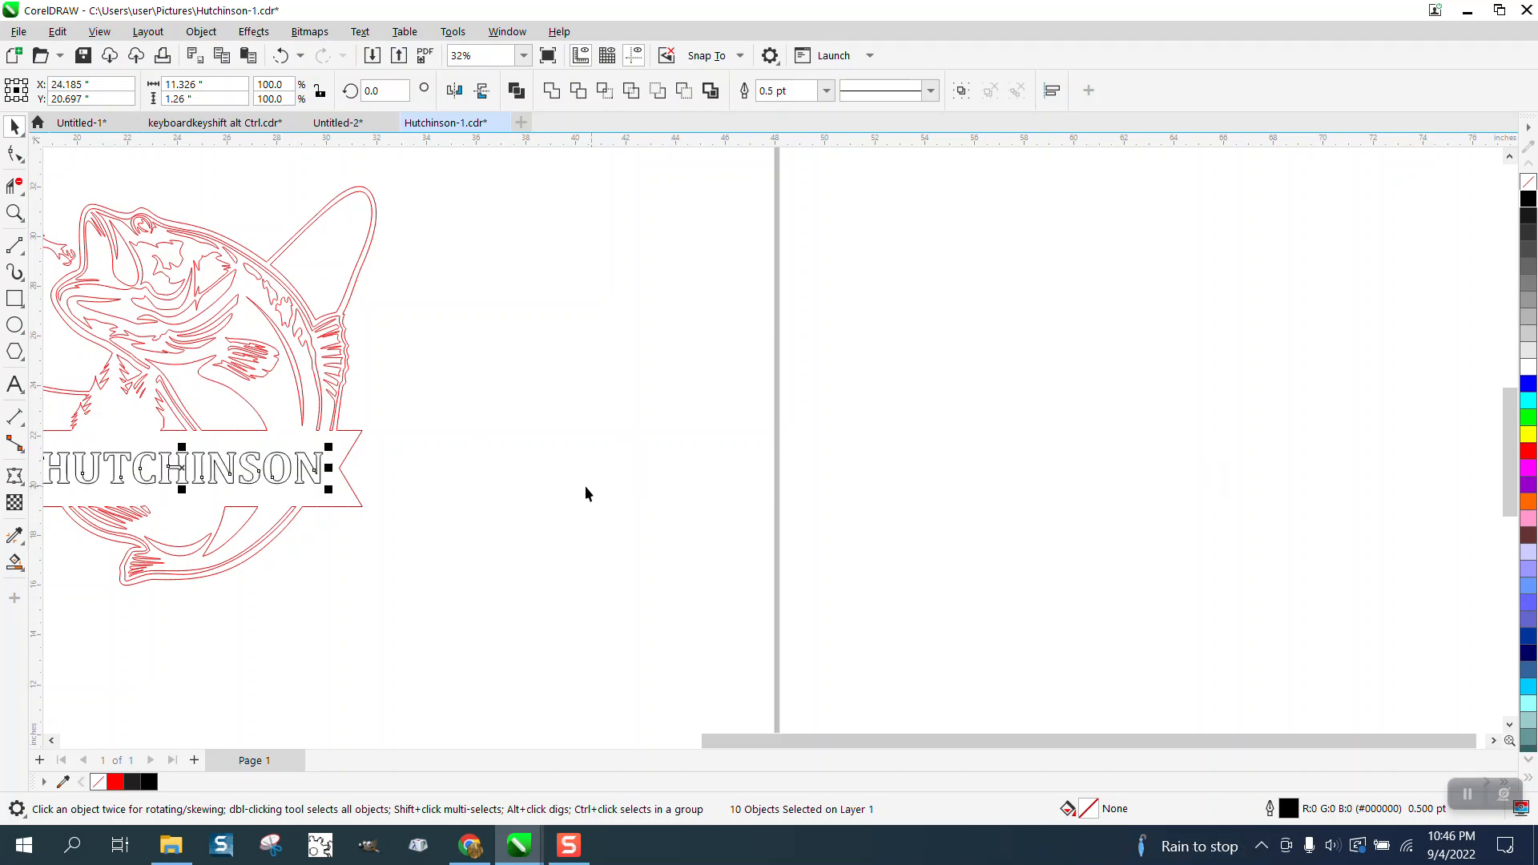
Test-fill the banner area around the lettering in red with Smart Fill, and undo the fill.
left_click(14, 213)
scroll(745, 446, "down", 3)
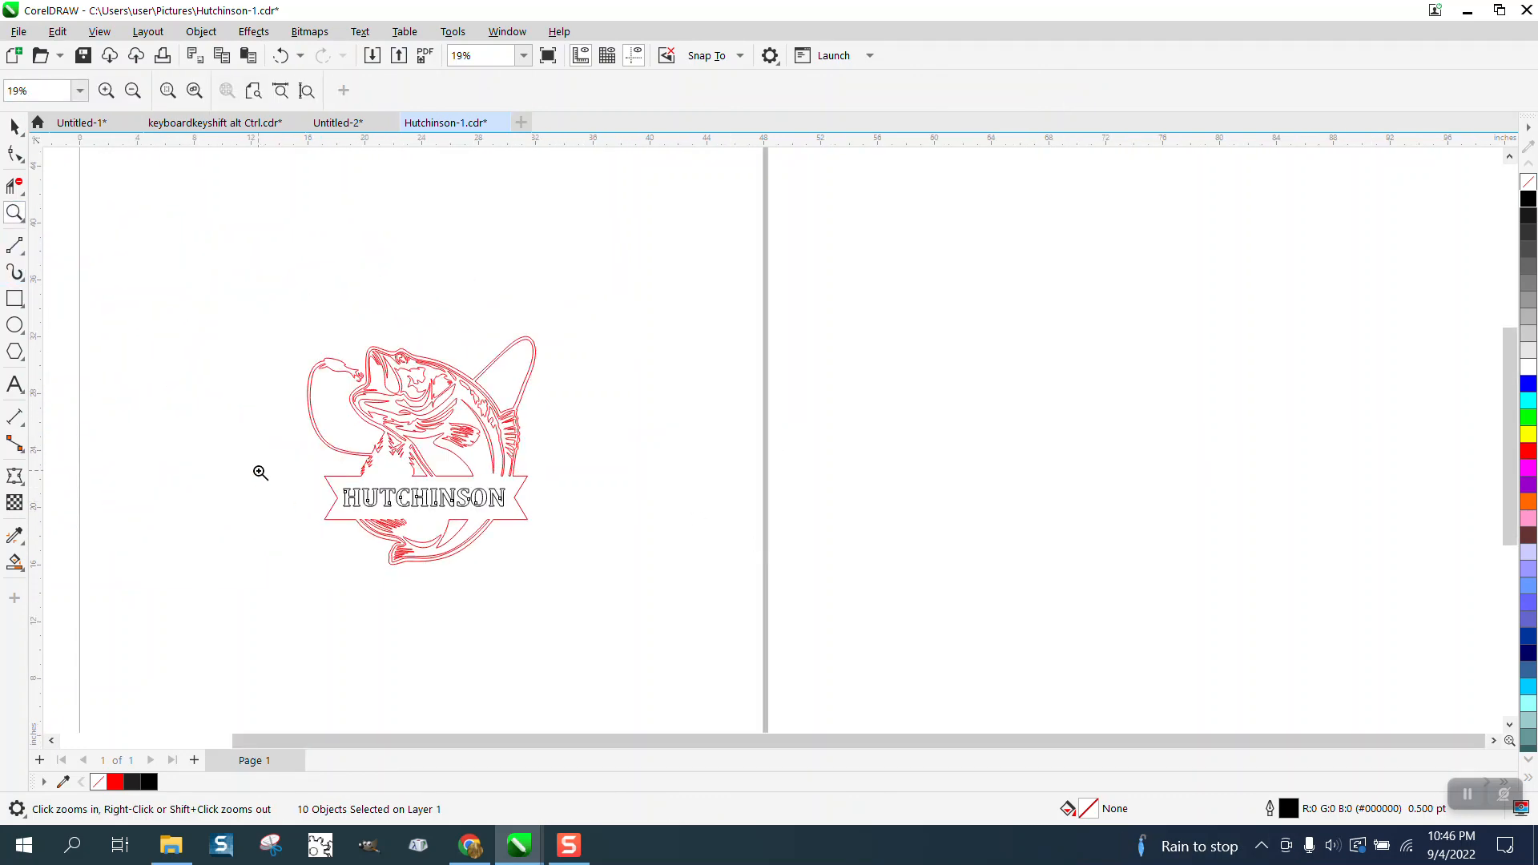
left_click_drag(255, 456, 677, 592)
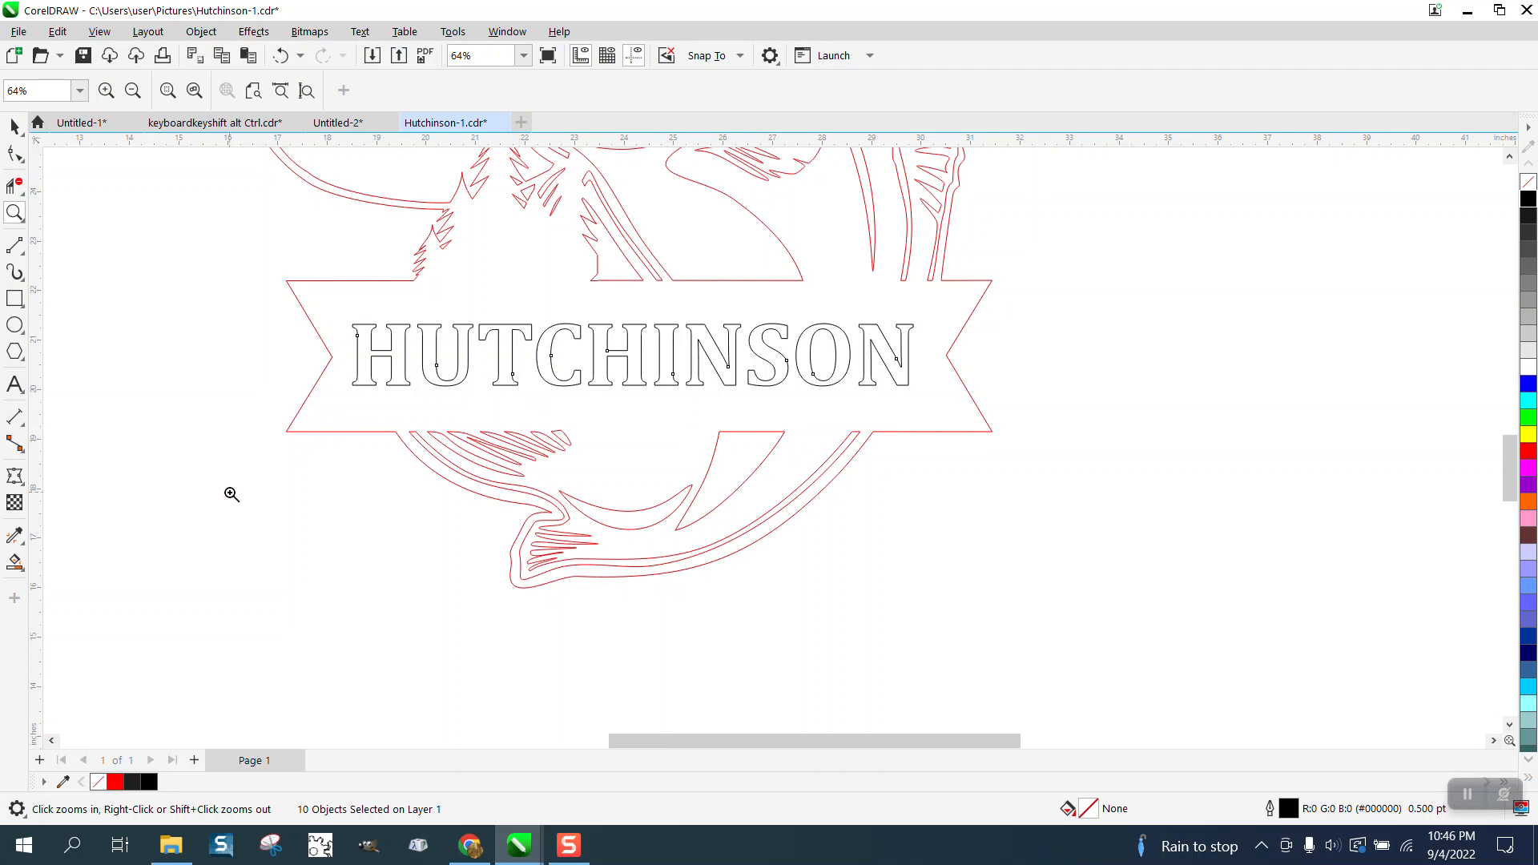
left_click(14, 563)
left_click(457, 406)
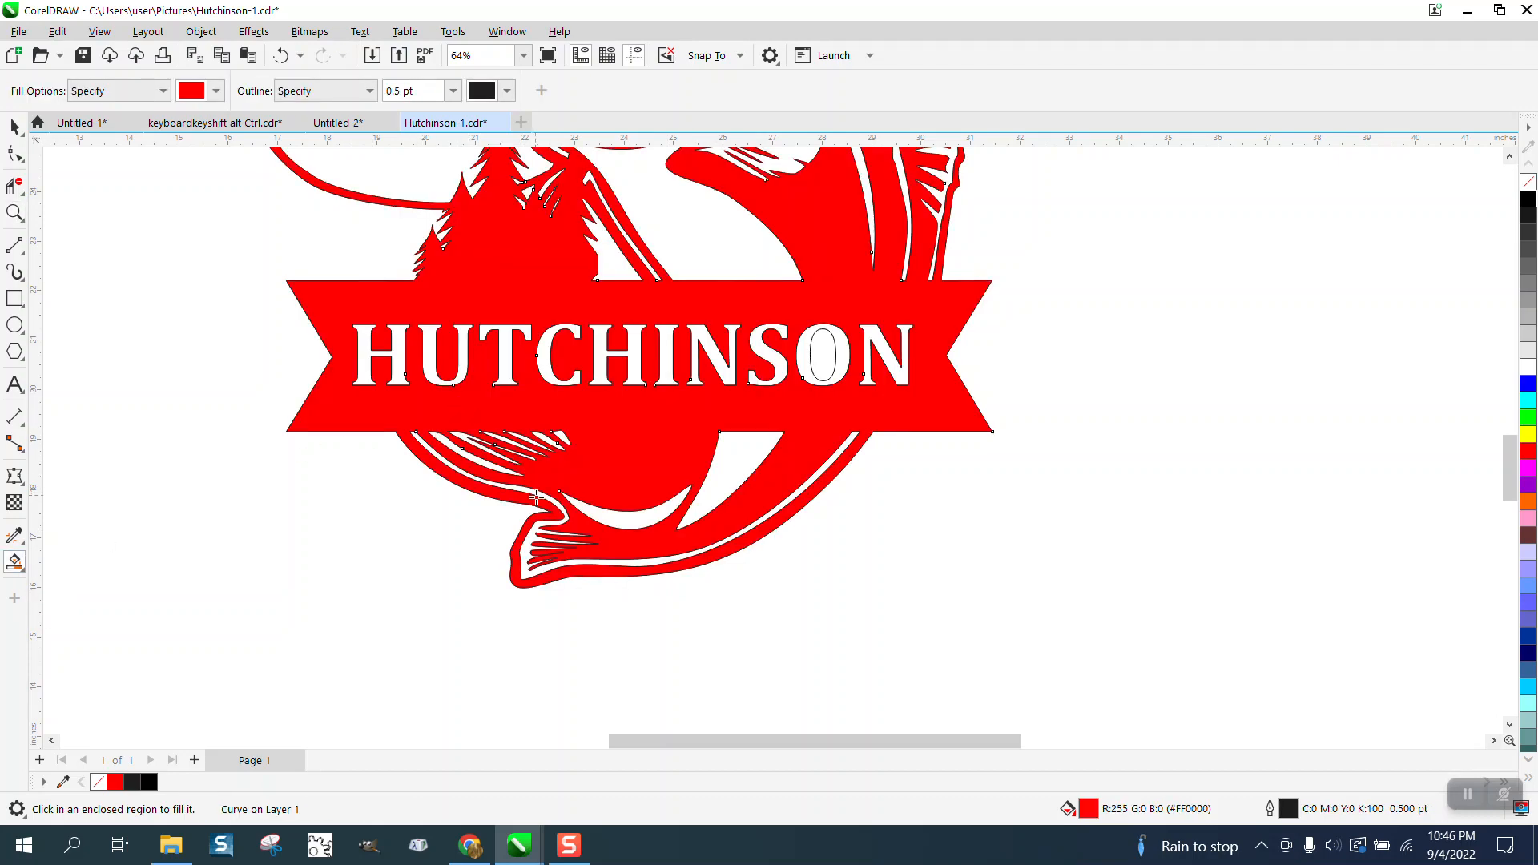
left_click(280, 55)
Set the banner lettering's outline width to Hairline and check it in the Outline Pen settings.
left_click(14, 126)
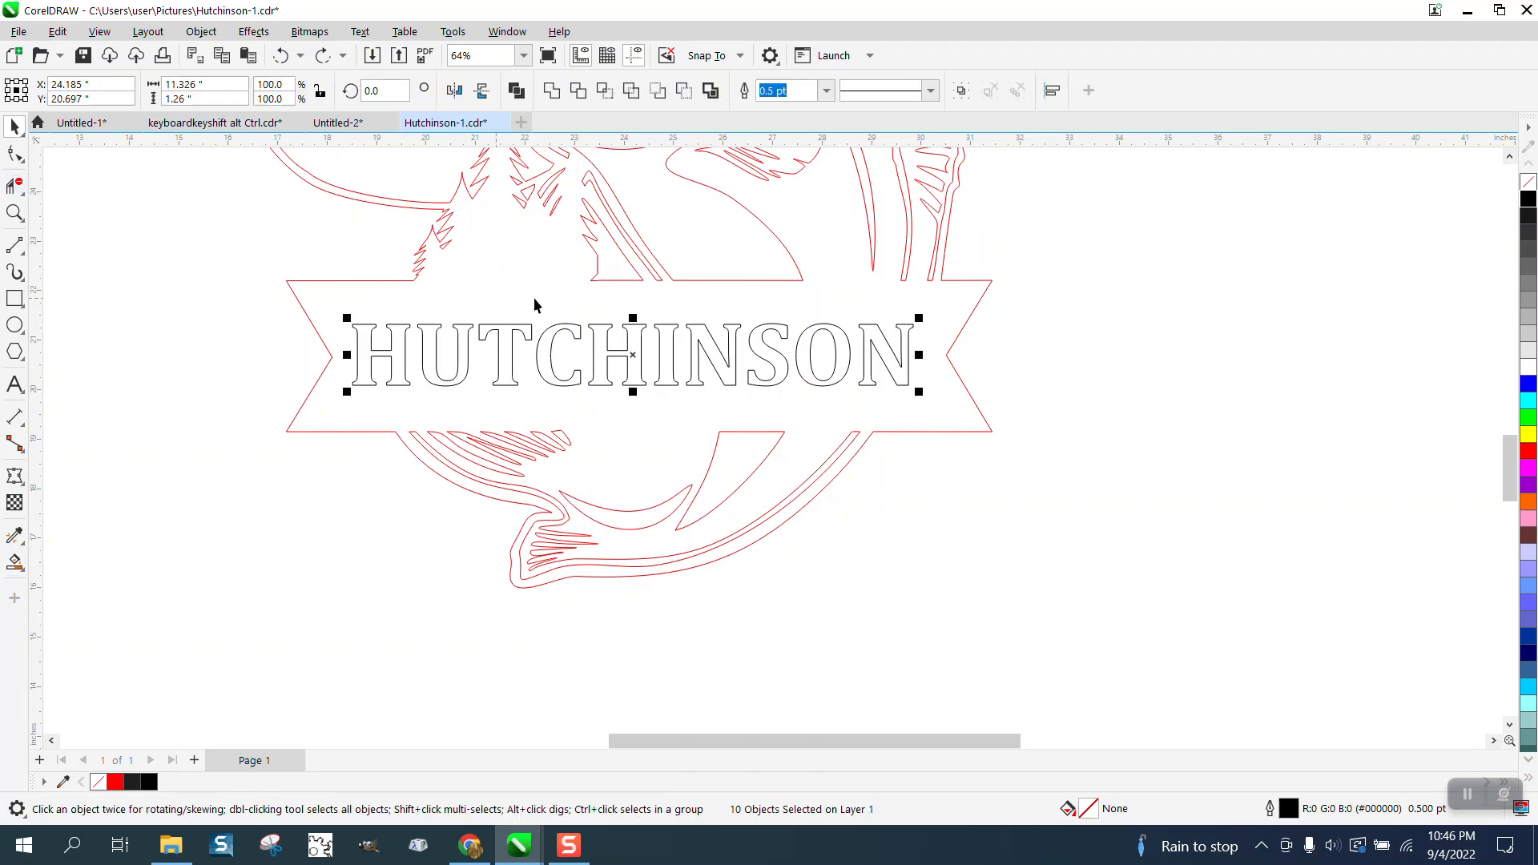
left_click(826, 90)
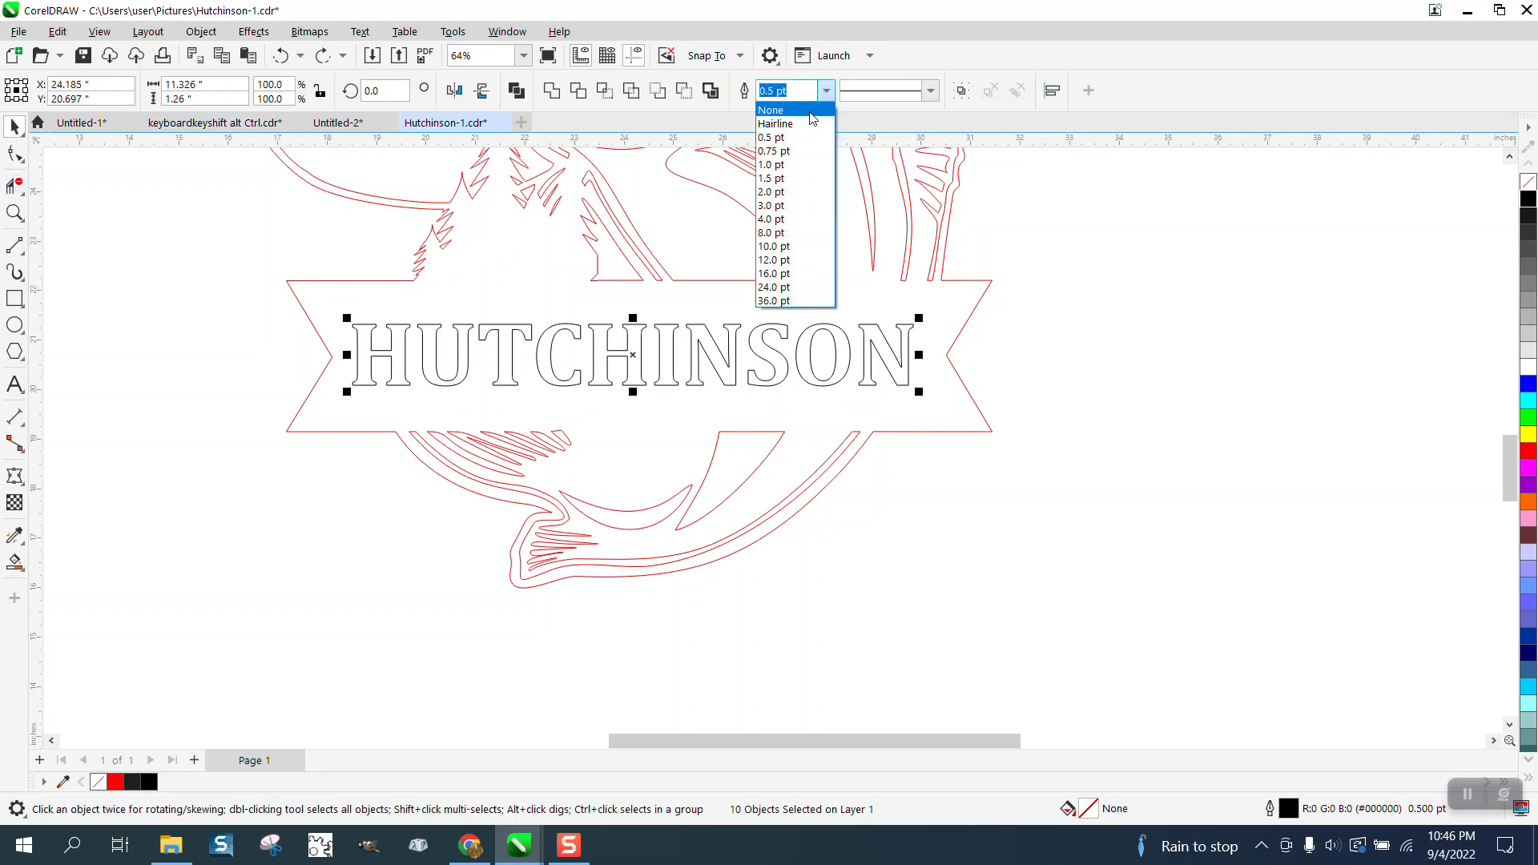
left_click(781, 119)
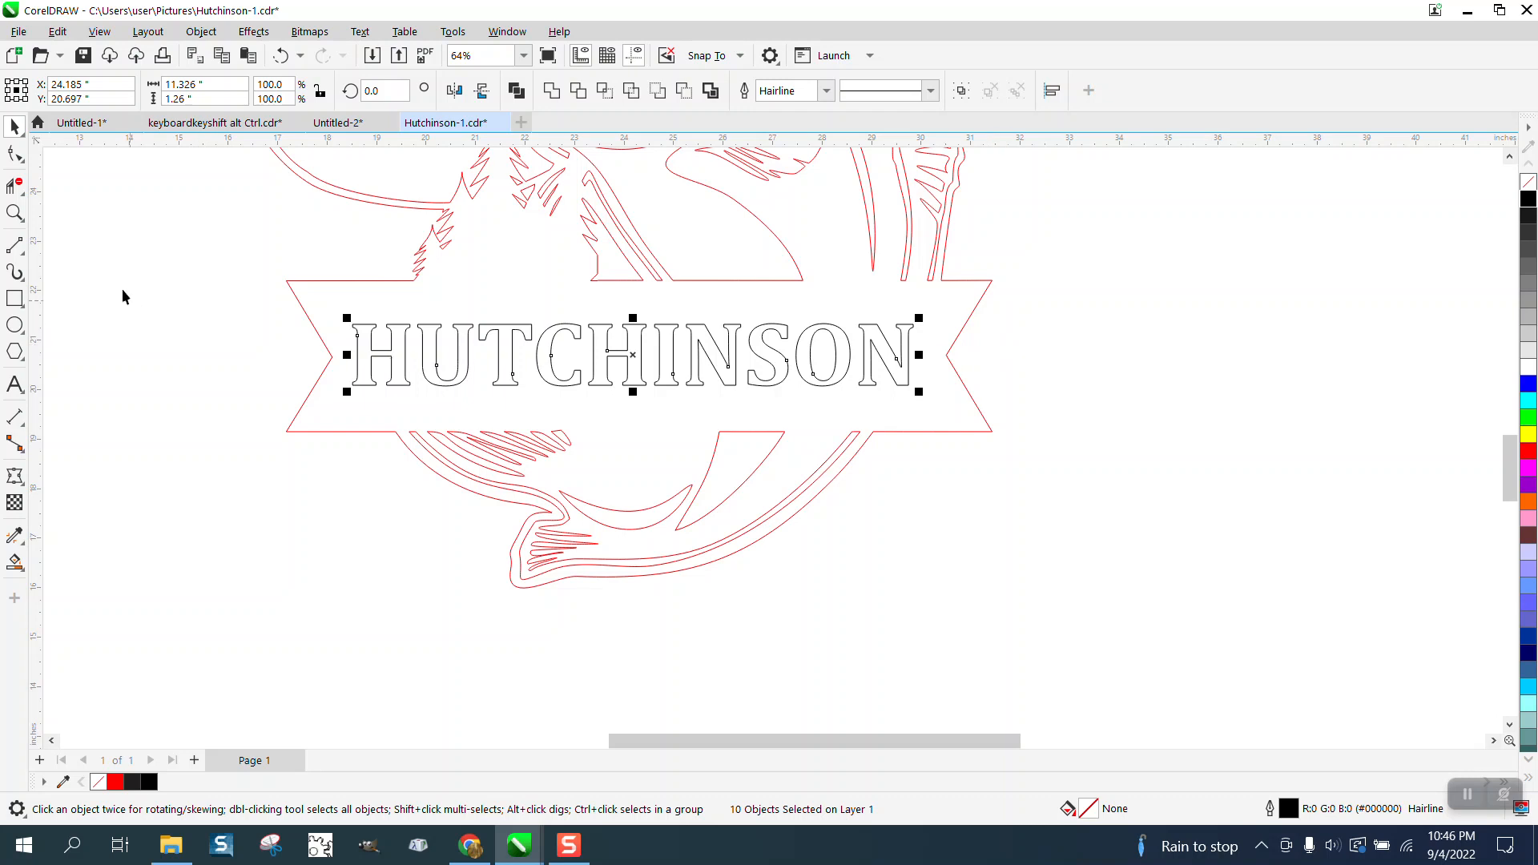
double_click(1290, 814)
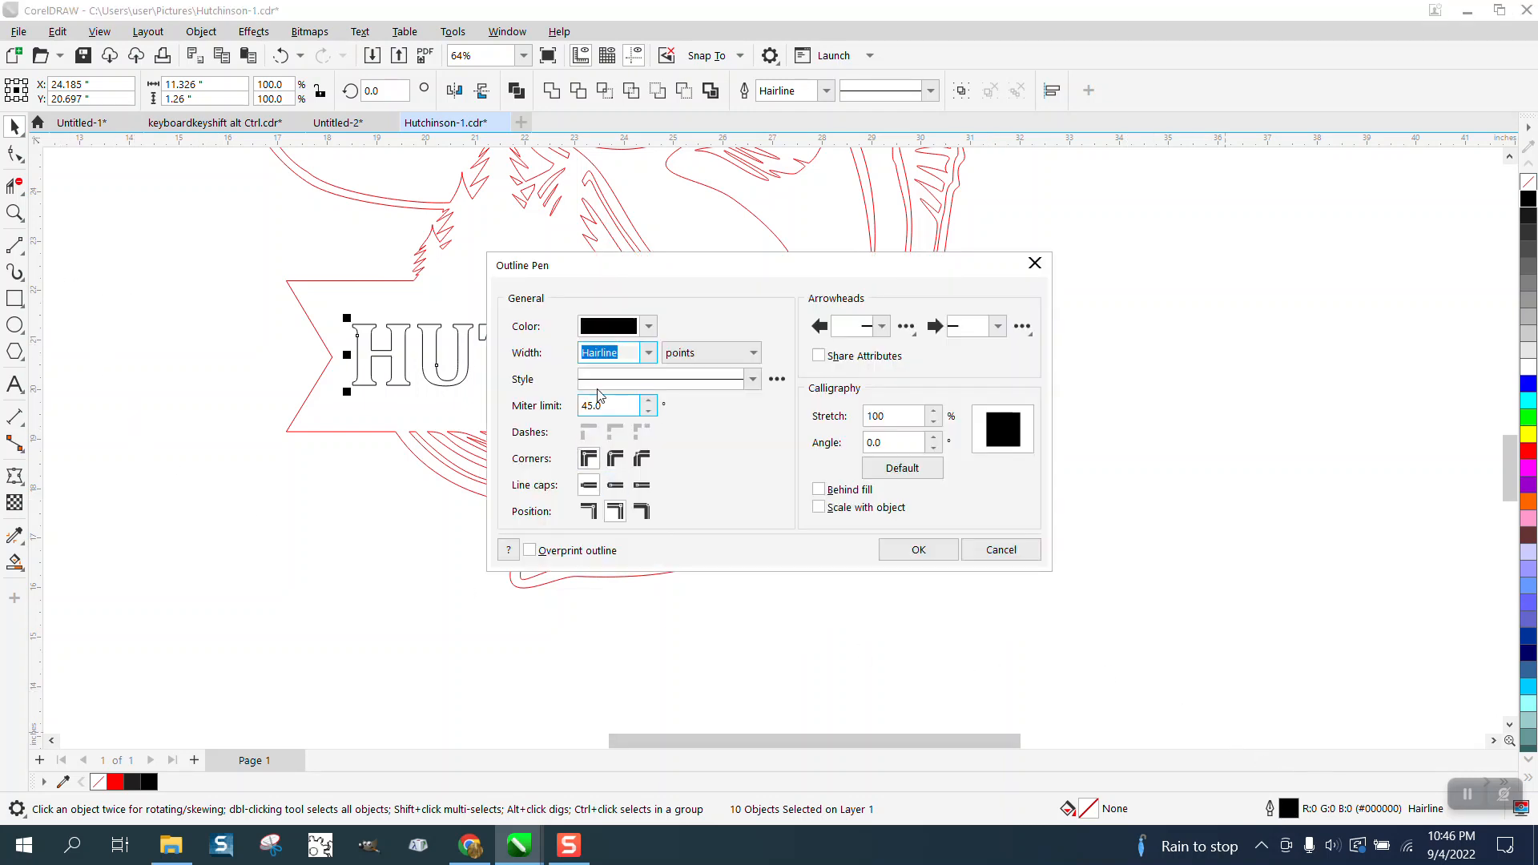
left_click(1002, 550)
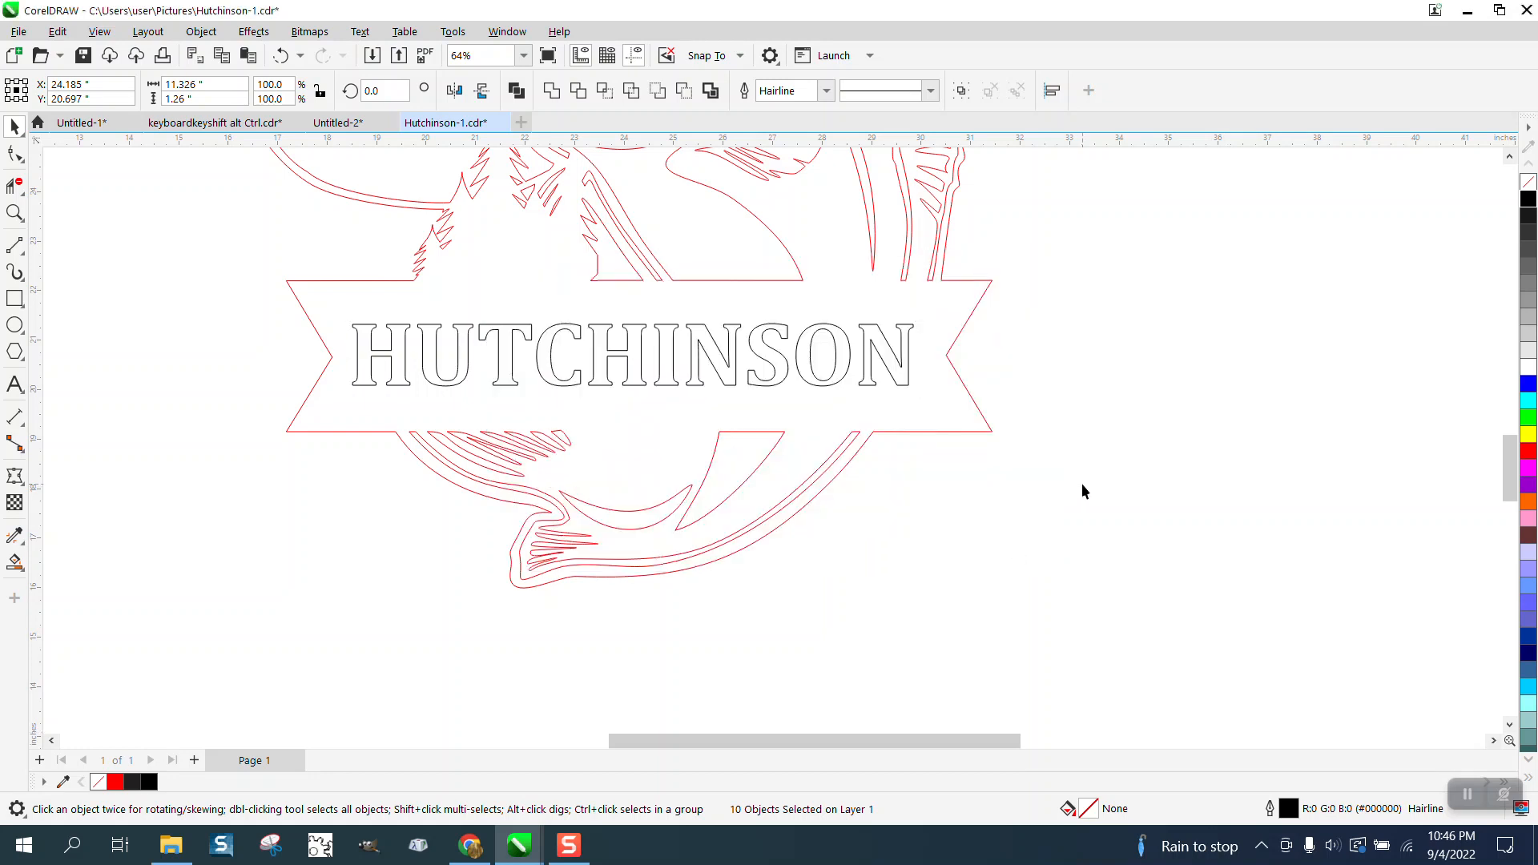
With nothing selected, set the default outline width for new objects to Hairline.
double_click(1289, 813)
left_click(801, 531)
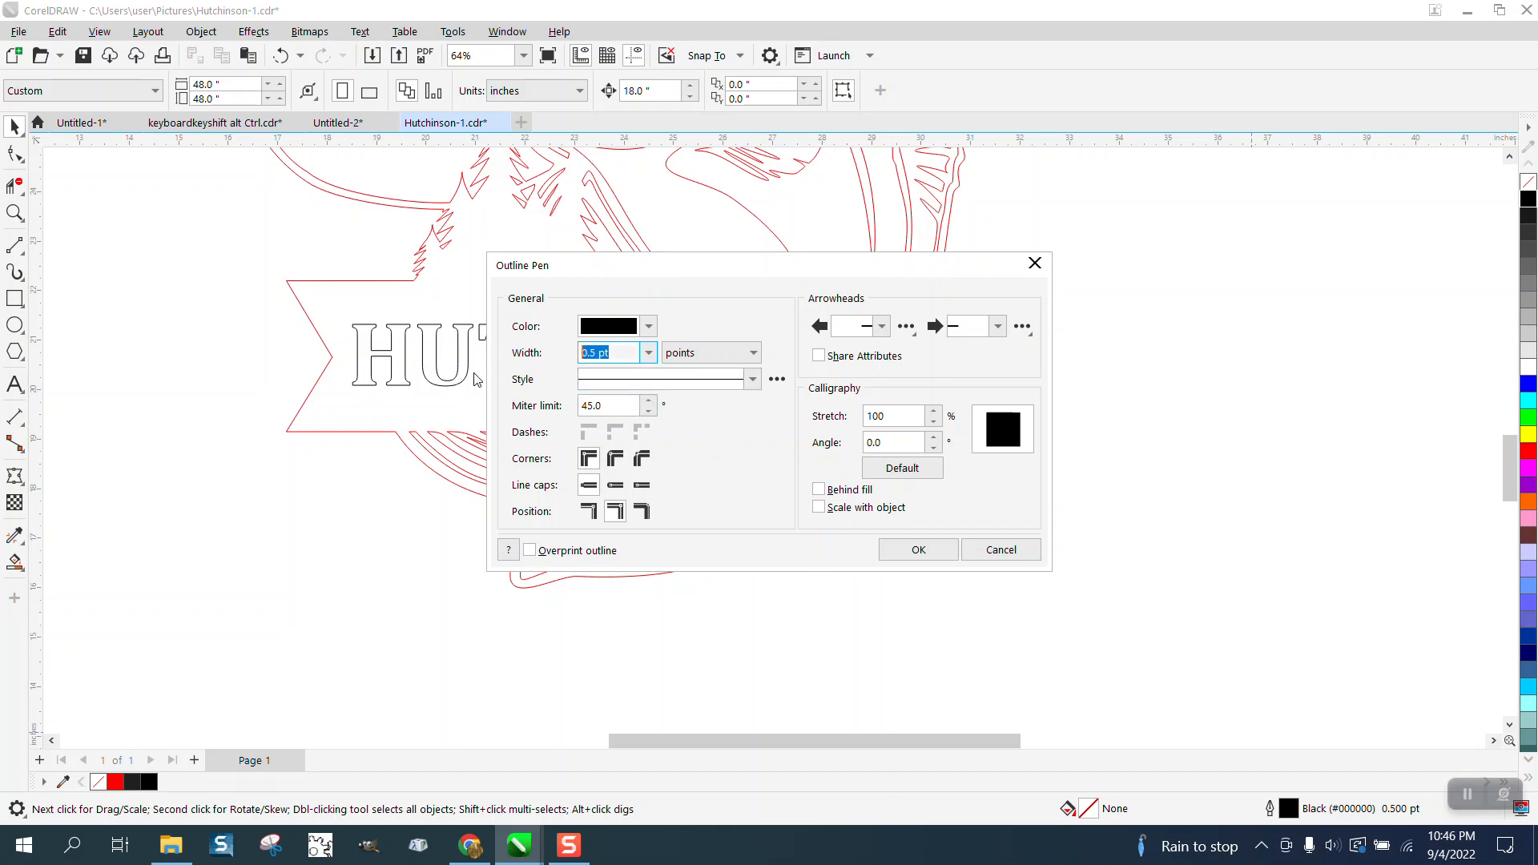
left_click(649, 352)
left_click(611, 385)
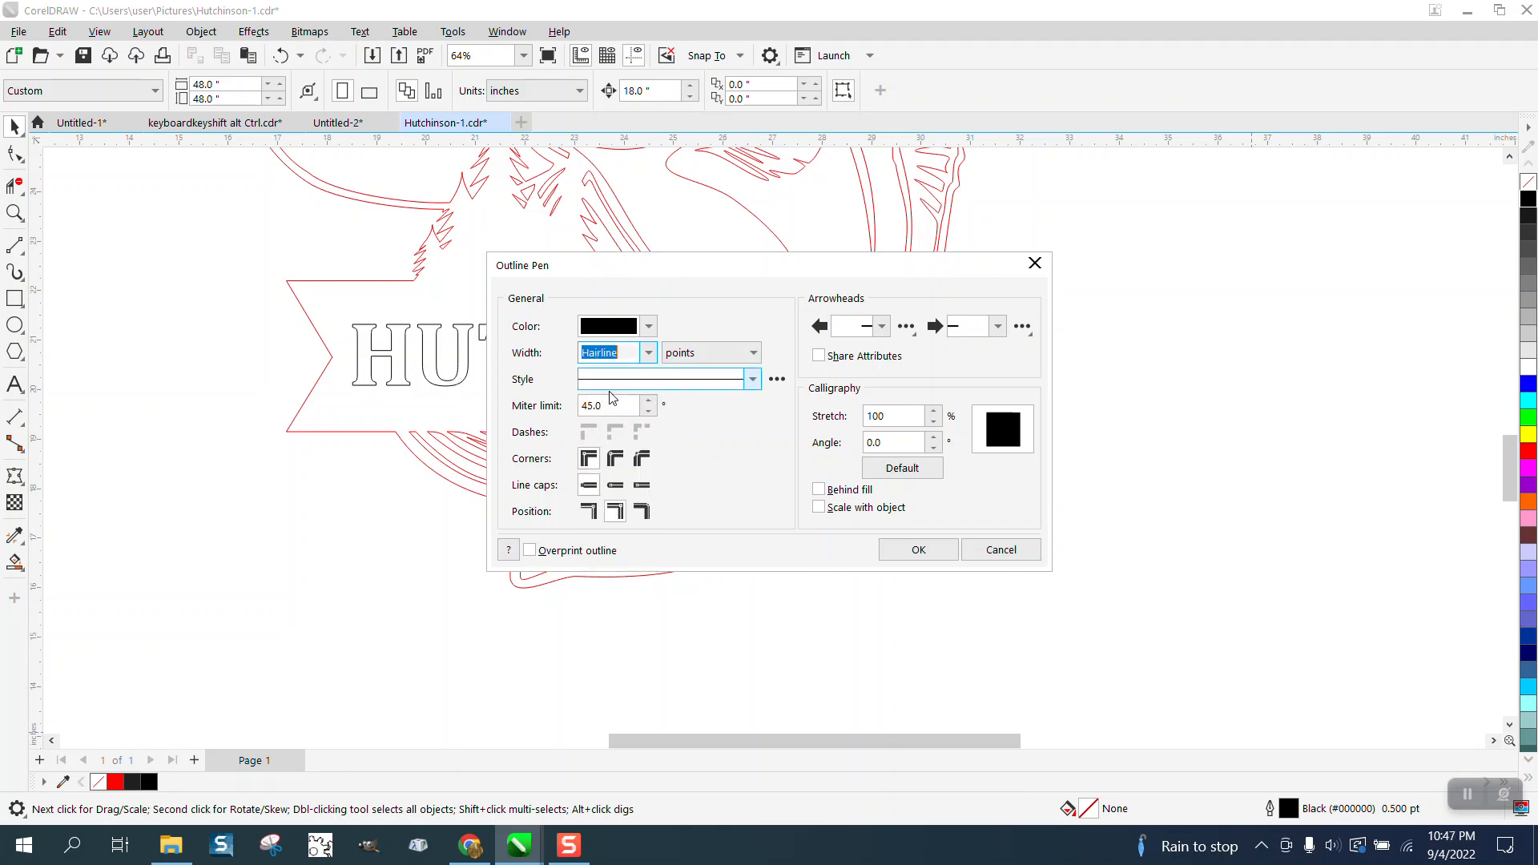
left_click(916, 552)
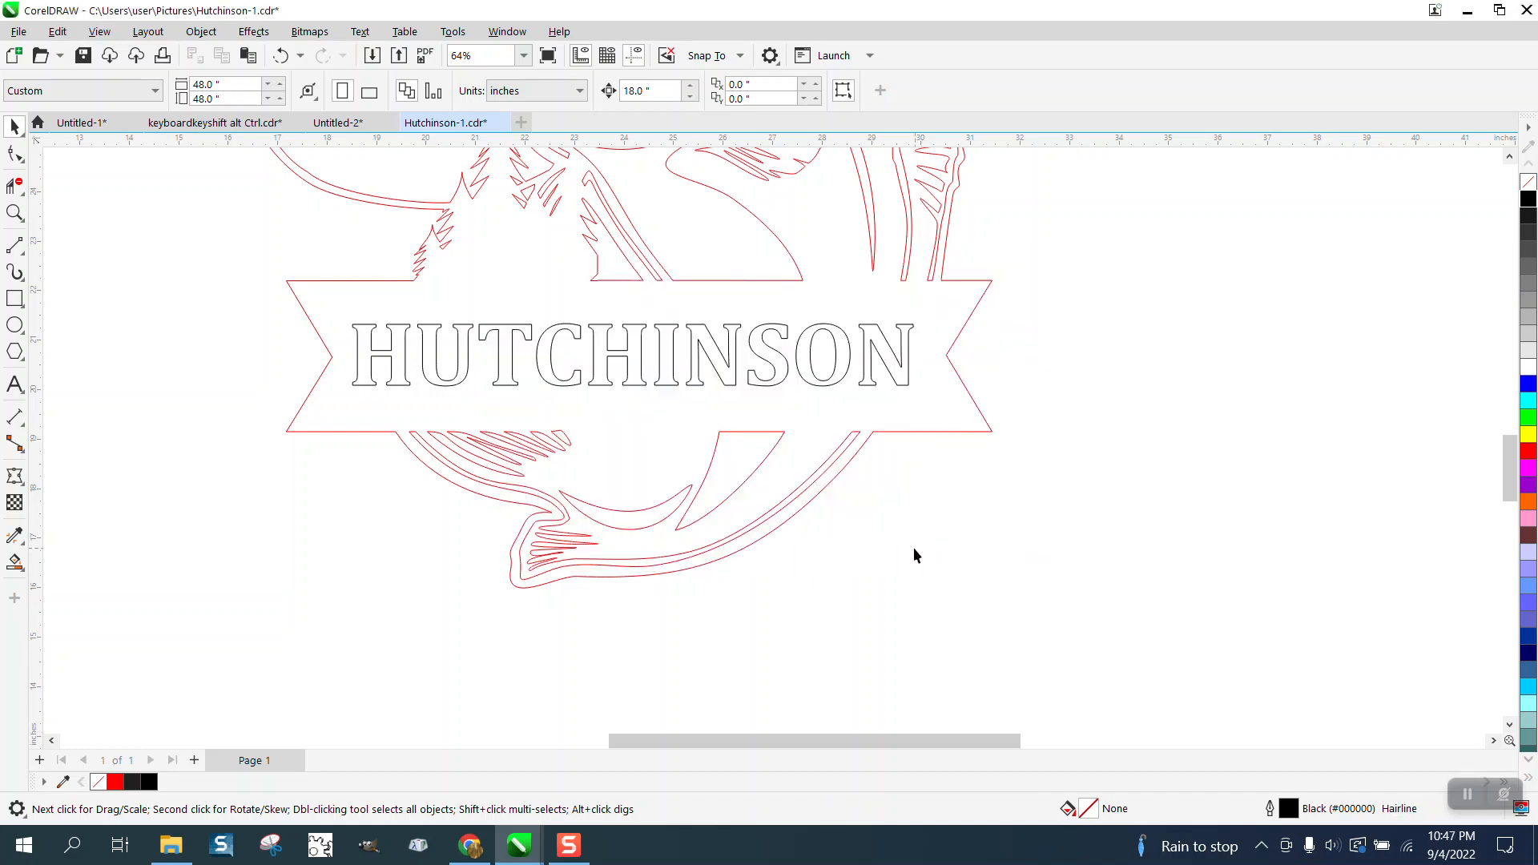
Draw a narrow rectangle about 0.15 by 0.55 inches across the top of the O, and place a copy straight below across its bottom.
left_click(14, 212)
left_click_drag(786, 295, 964, 444)
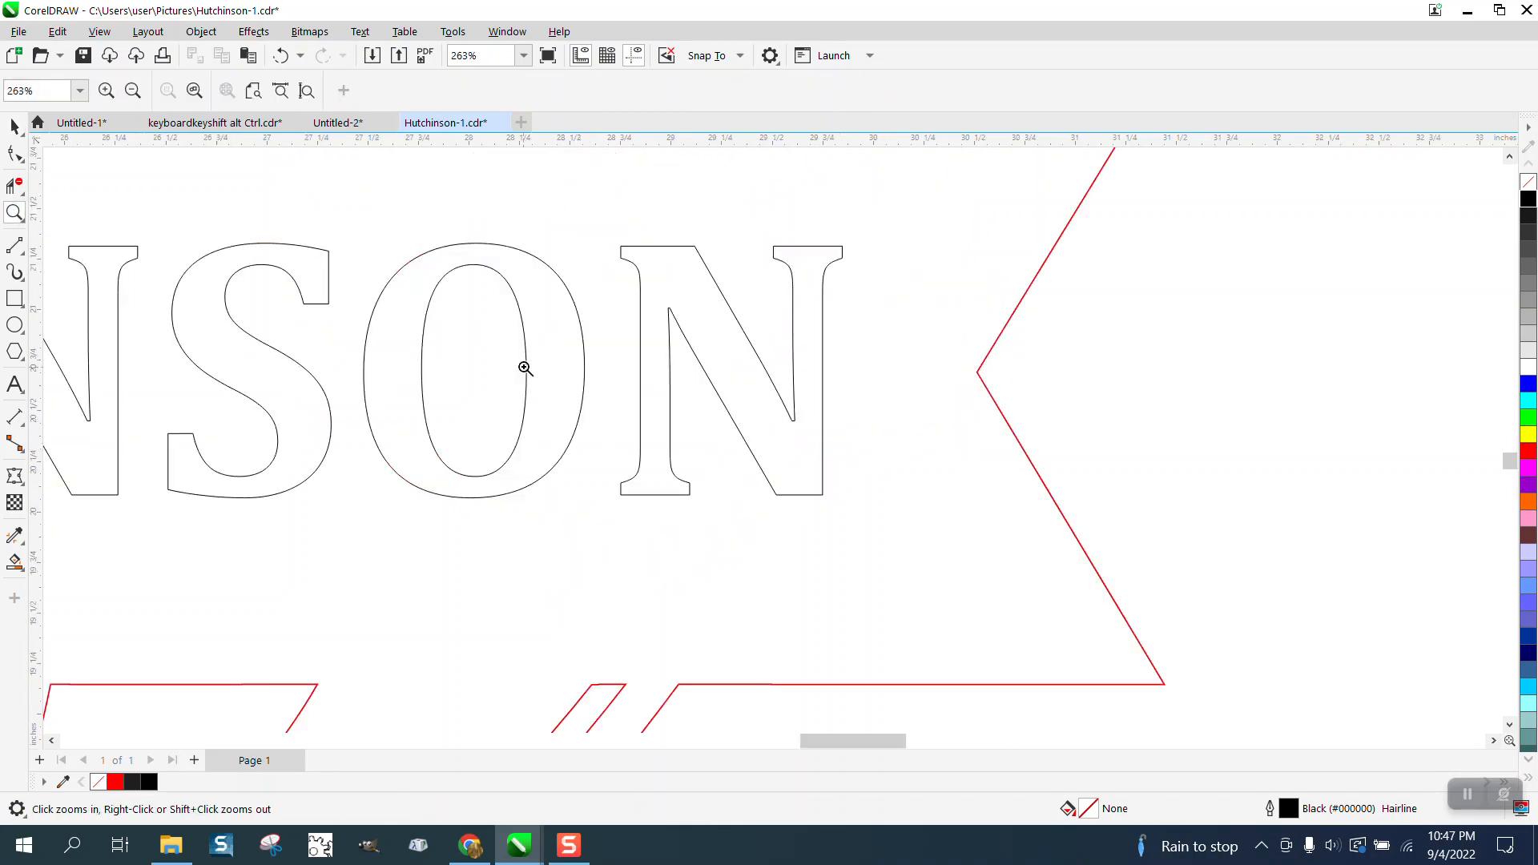
scroll(639, 371, "down", 3)
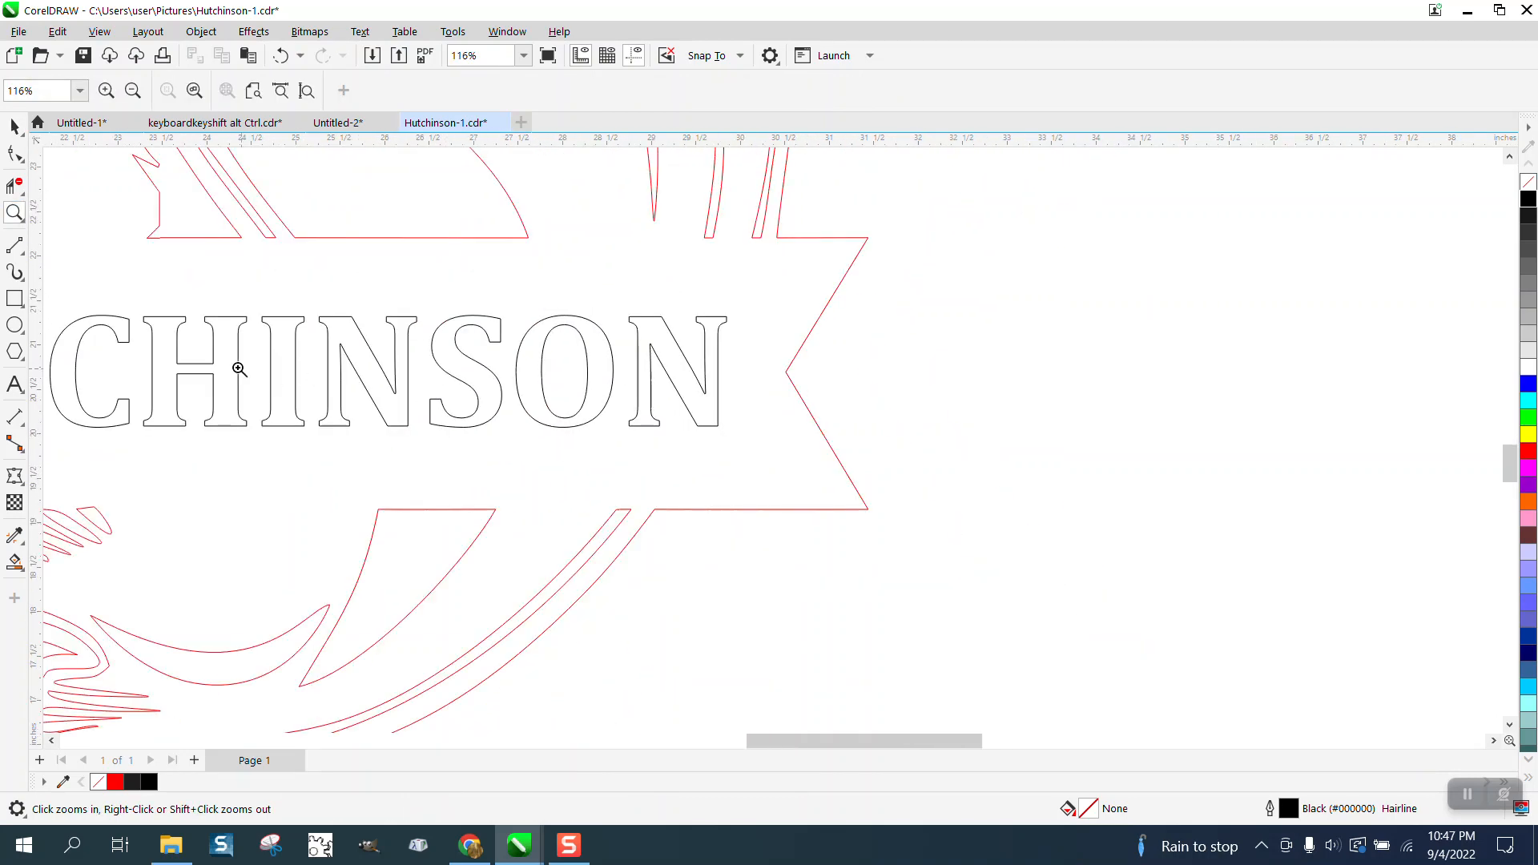
left_click(19, 295)
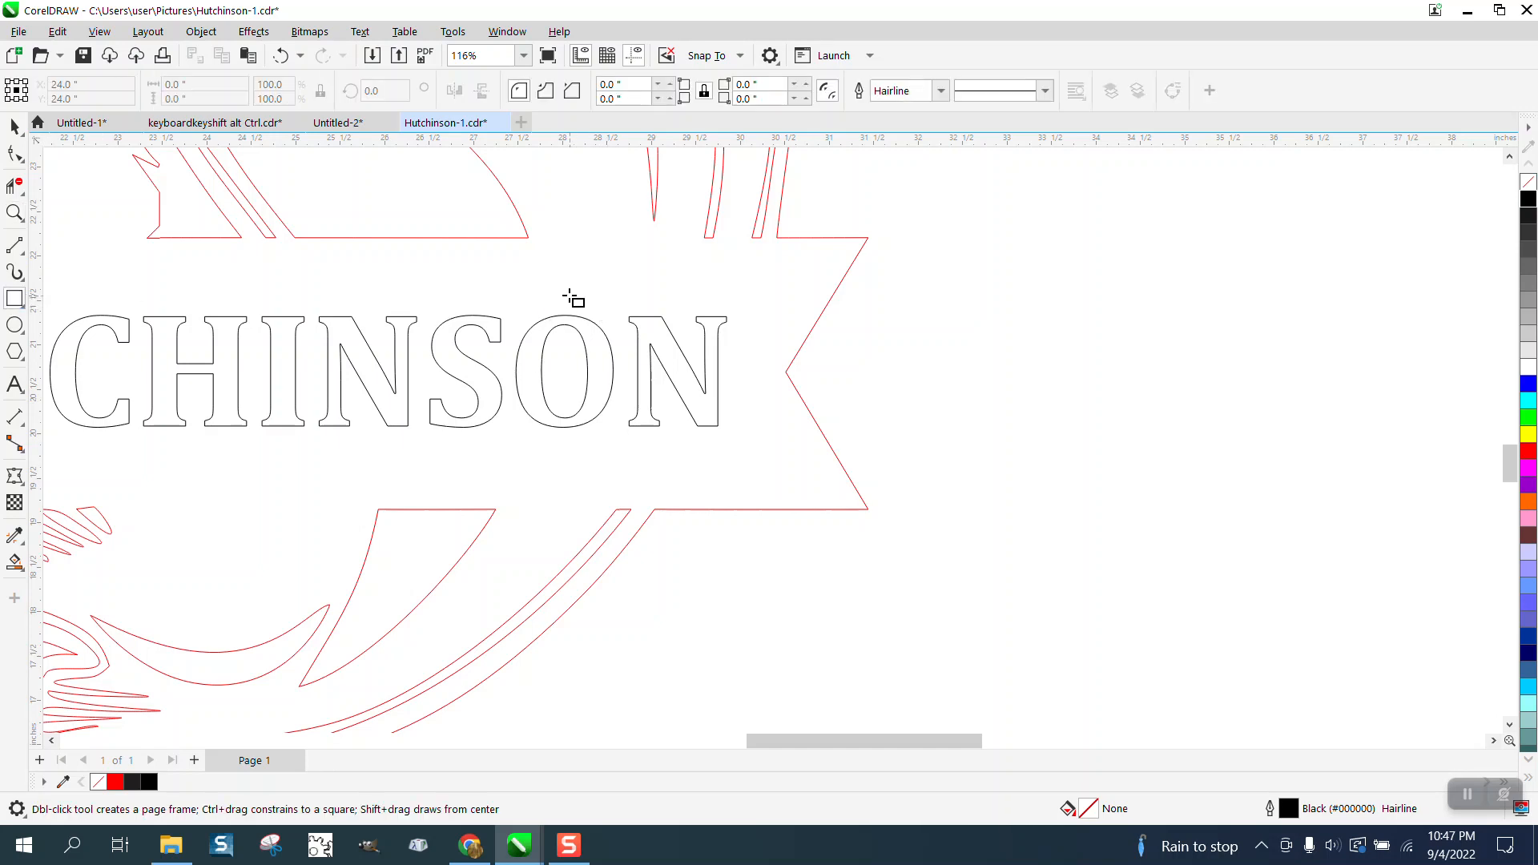
left_click_drag(560, 293, 573, 342)
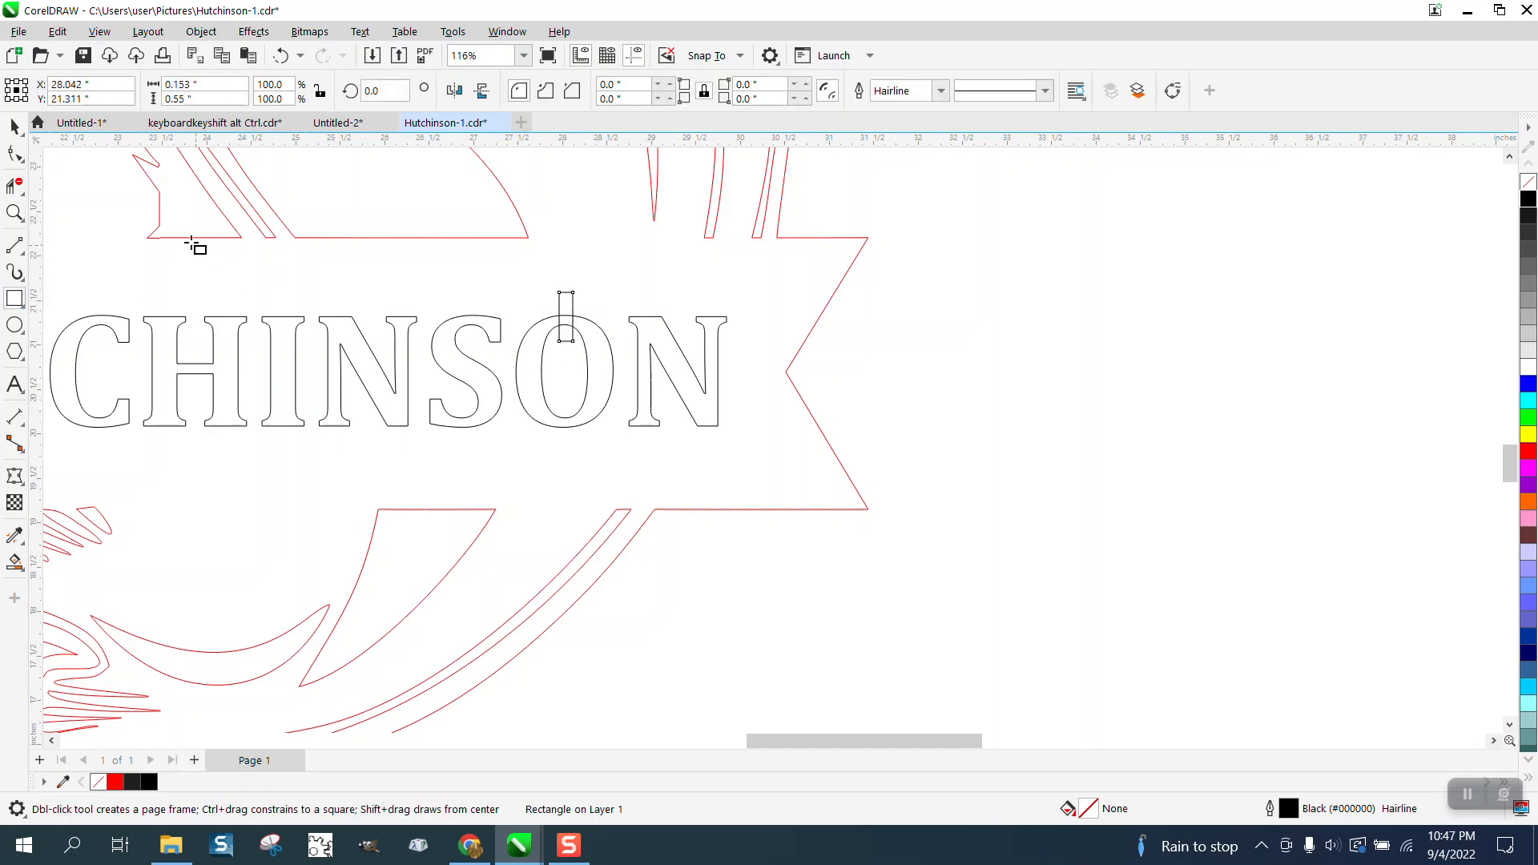
left_click(15, 127)
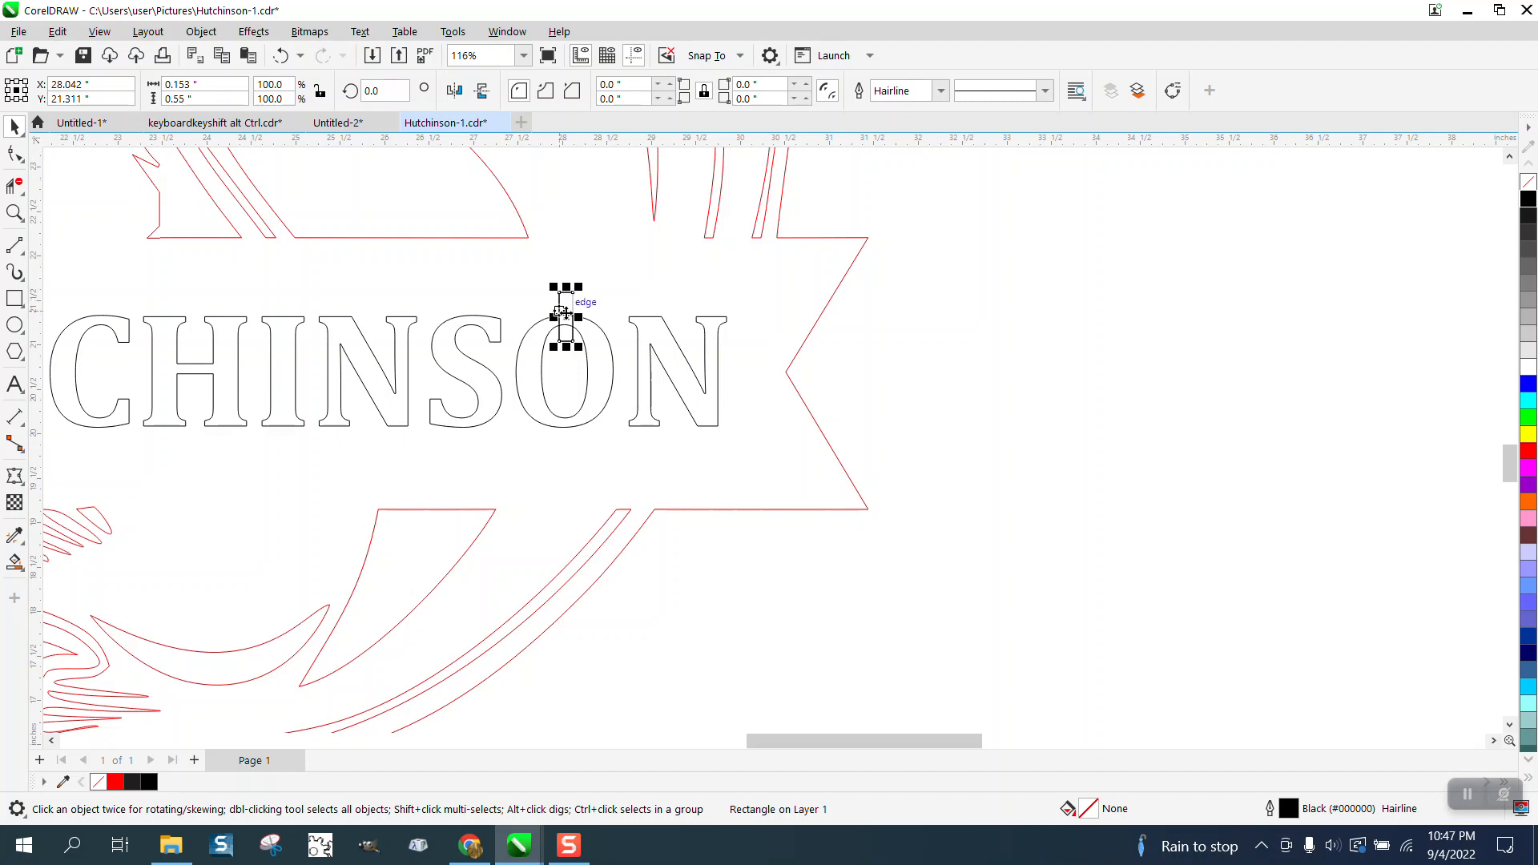
left_click_drag(567, 321, 566, 421)
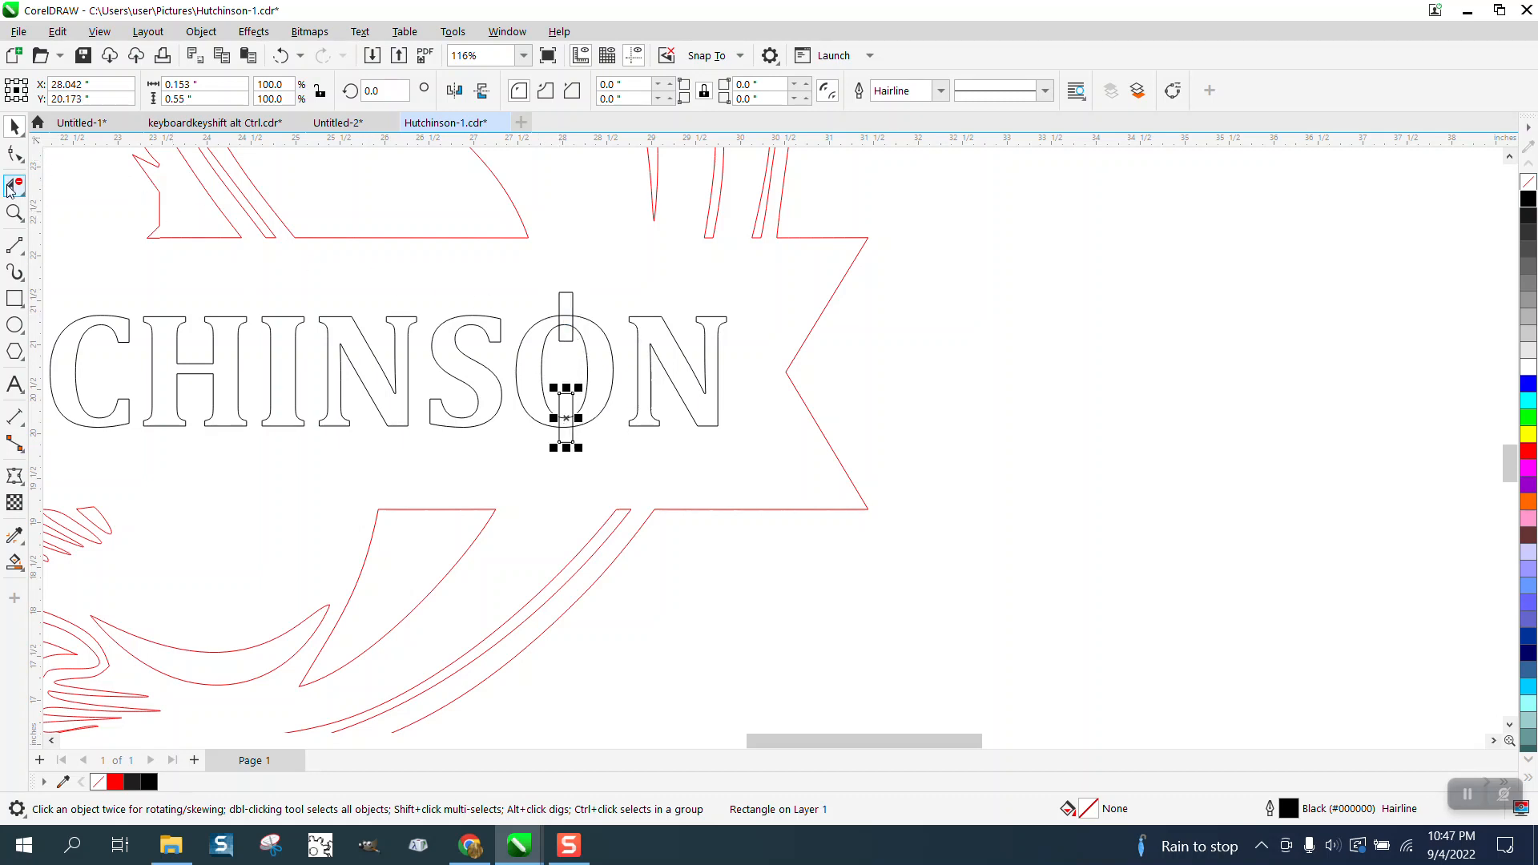
Use Virtual Segment Delete to cut away the segments where both rectangles cross the O, and select the small curve at its bottom gap.
left_click(15, 212)
left_click_drag(439, 282, 890, 523)
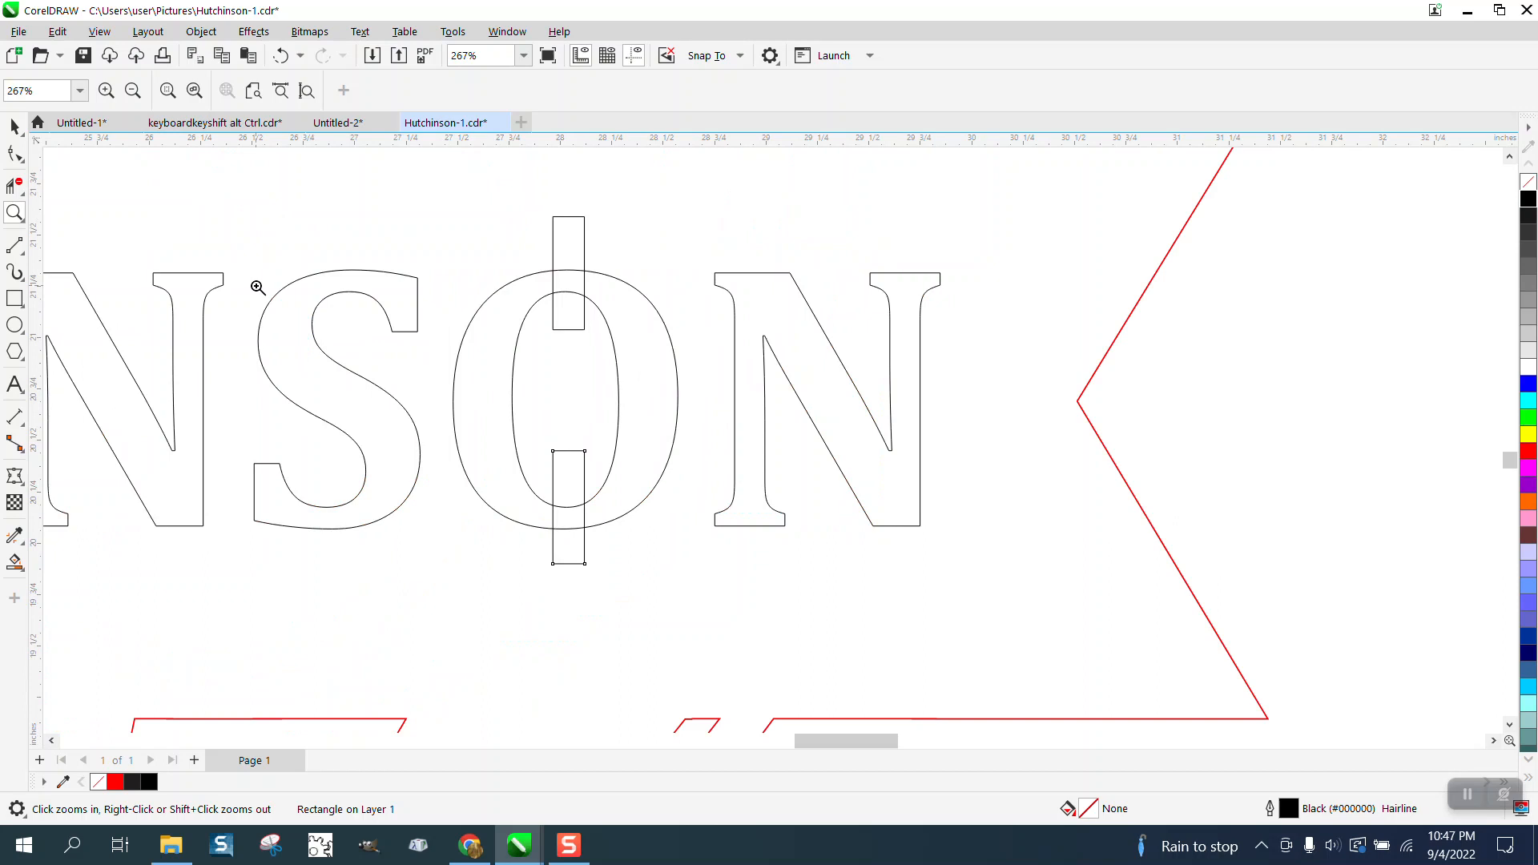
left_click(15, 186)
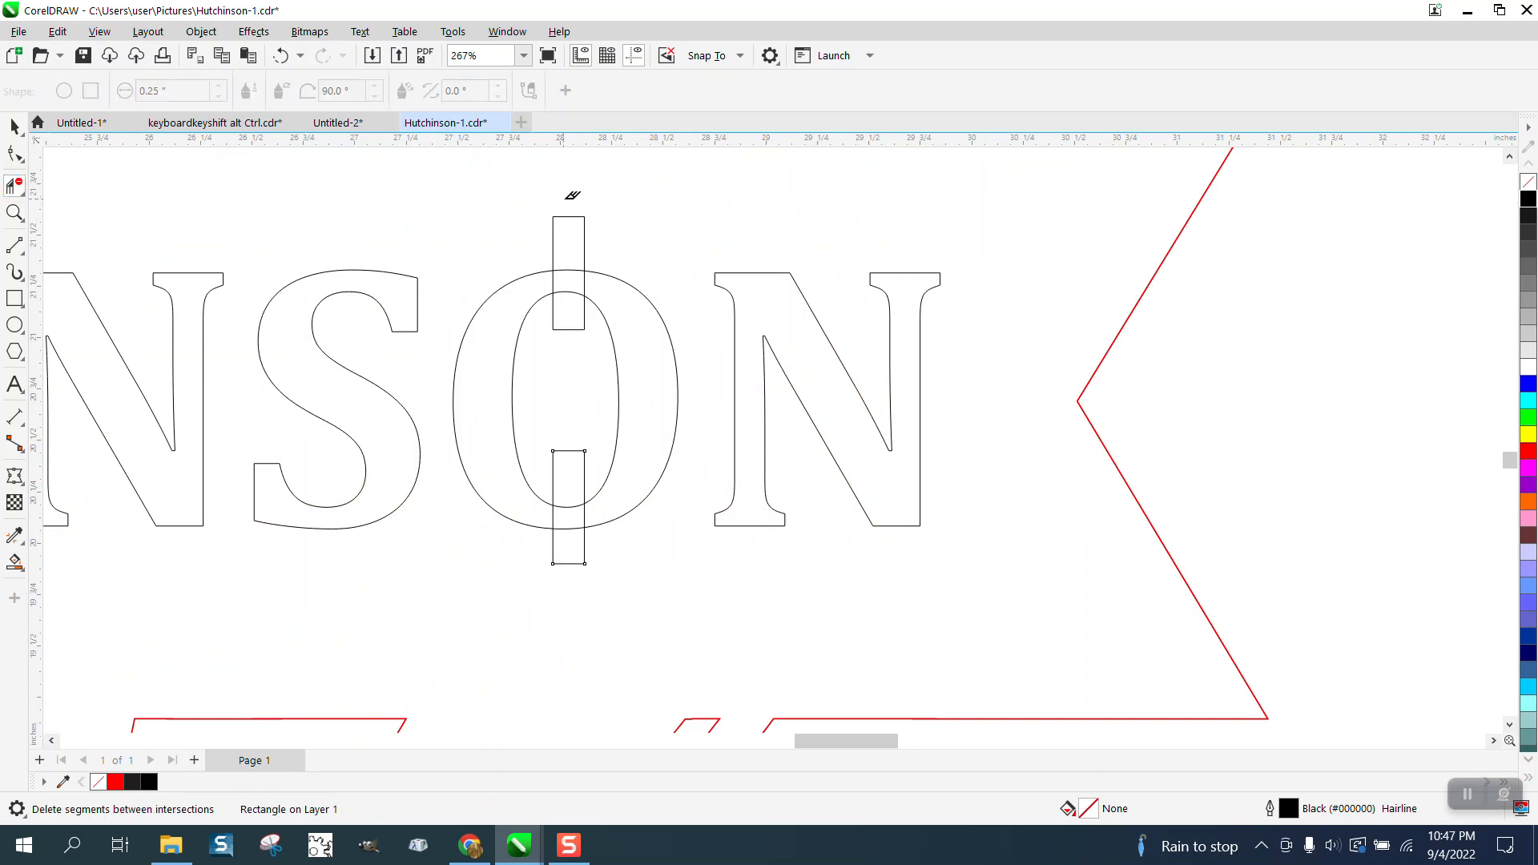
left_click_drag(568, 196, 583, 573)
scroll(442, 451, "down", 3)
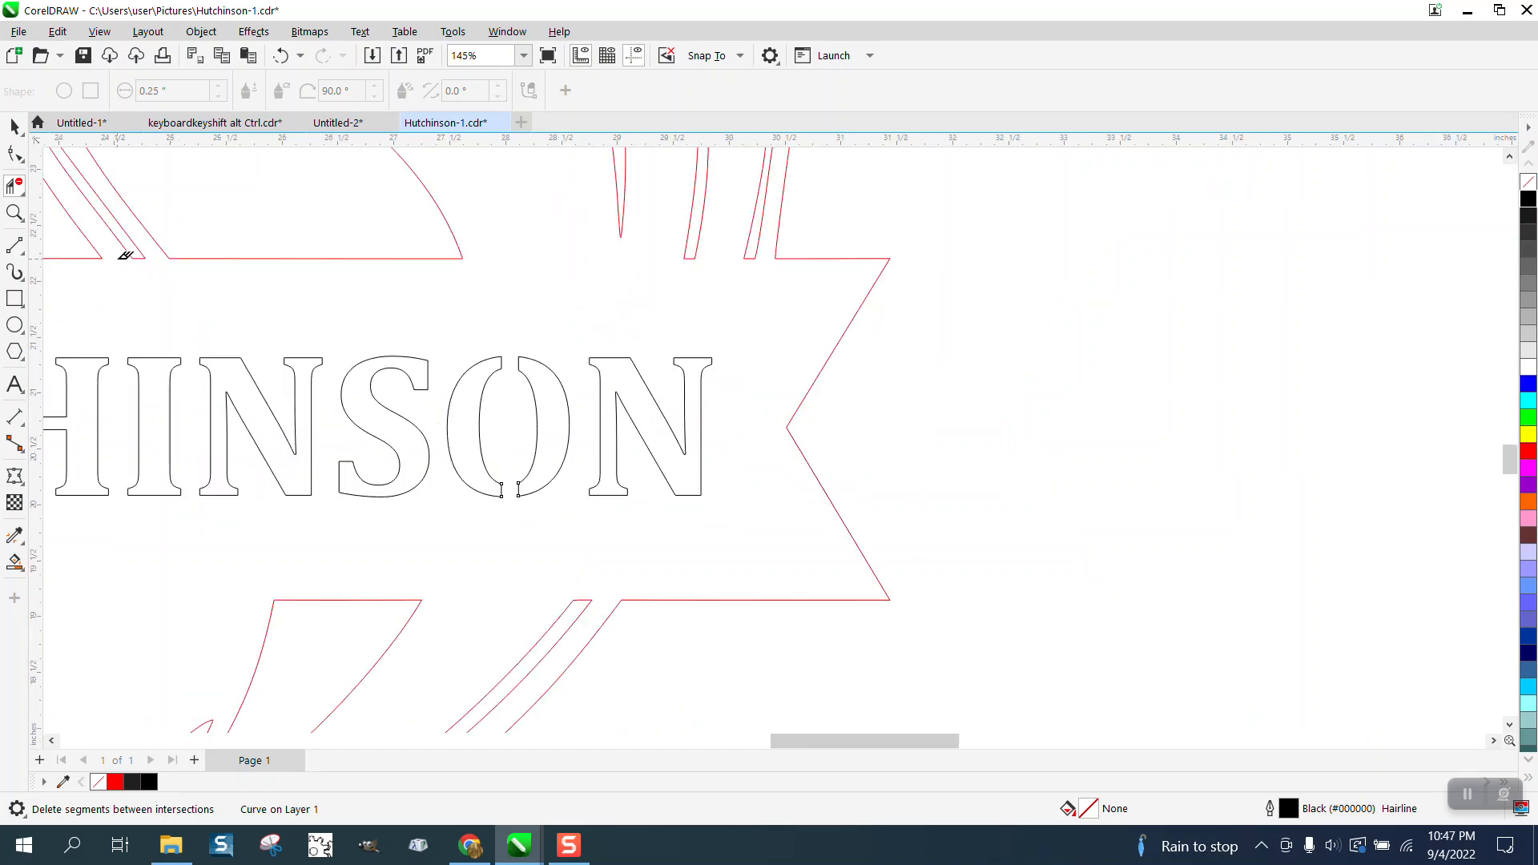
left_click(14, 127)
left_click(509, 491)
scroll(721, 409, "down", 1)
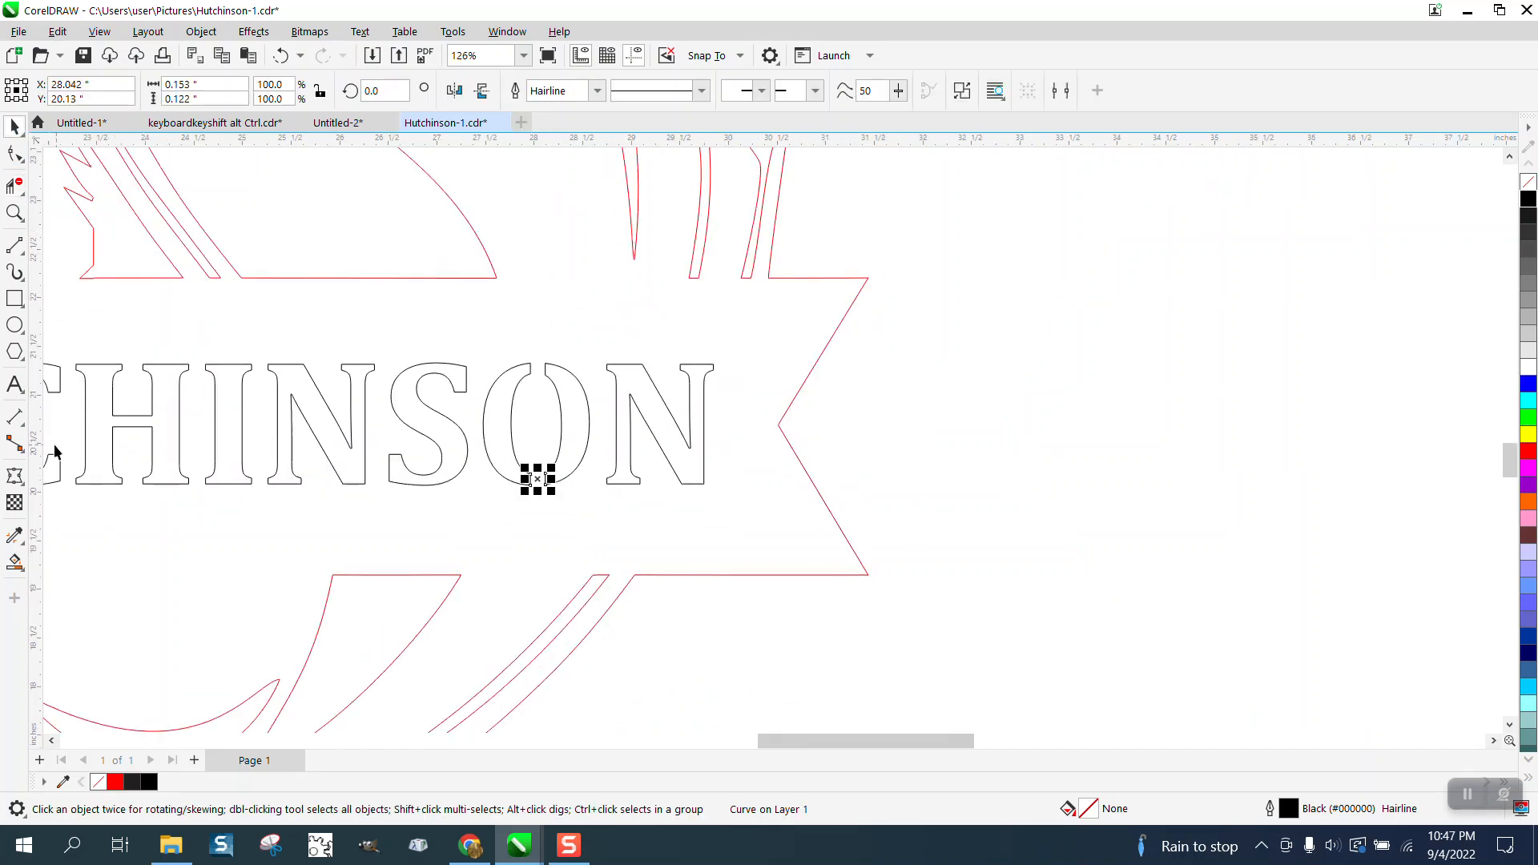
Create red Smart Fill shapes from both halves of the split O and move each 18 inches to the right.
left_click(15, 561)
left_click(505, 435)
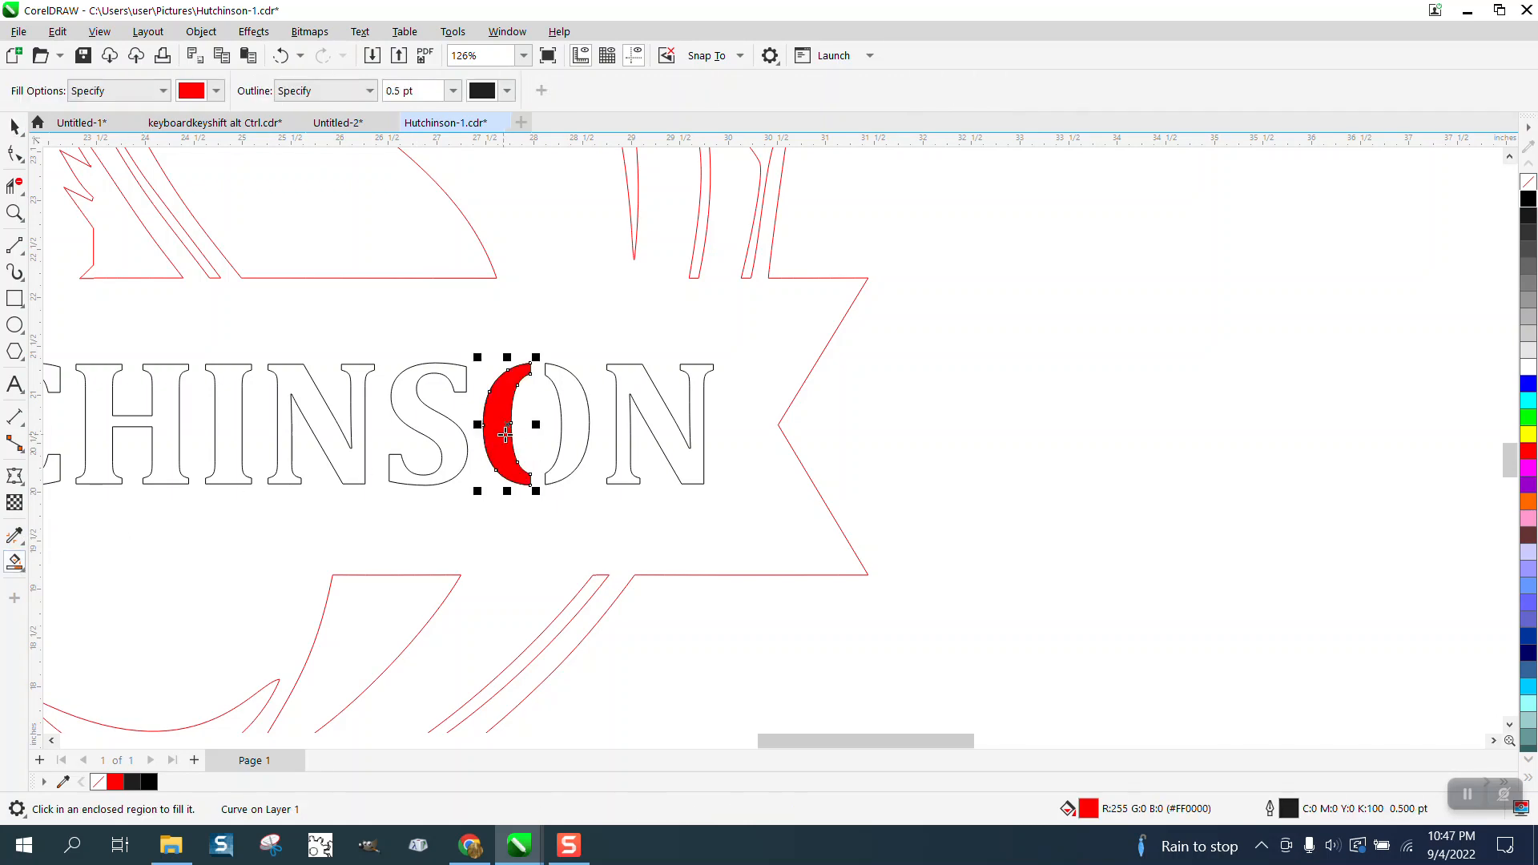
key("ctrl+z")
left_click(573, 411)
key("ctrl+z")
scroll(567, 407, "down", 2)
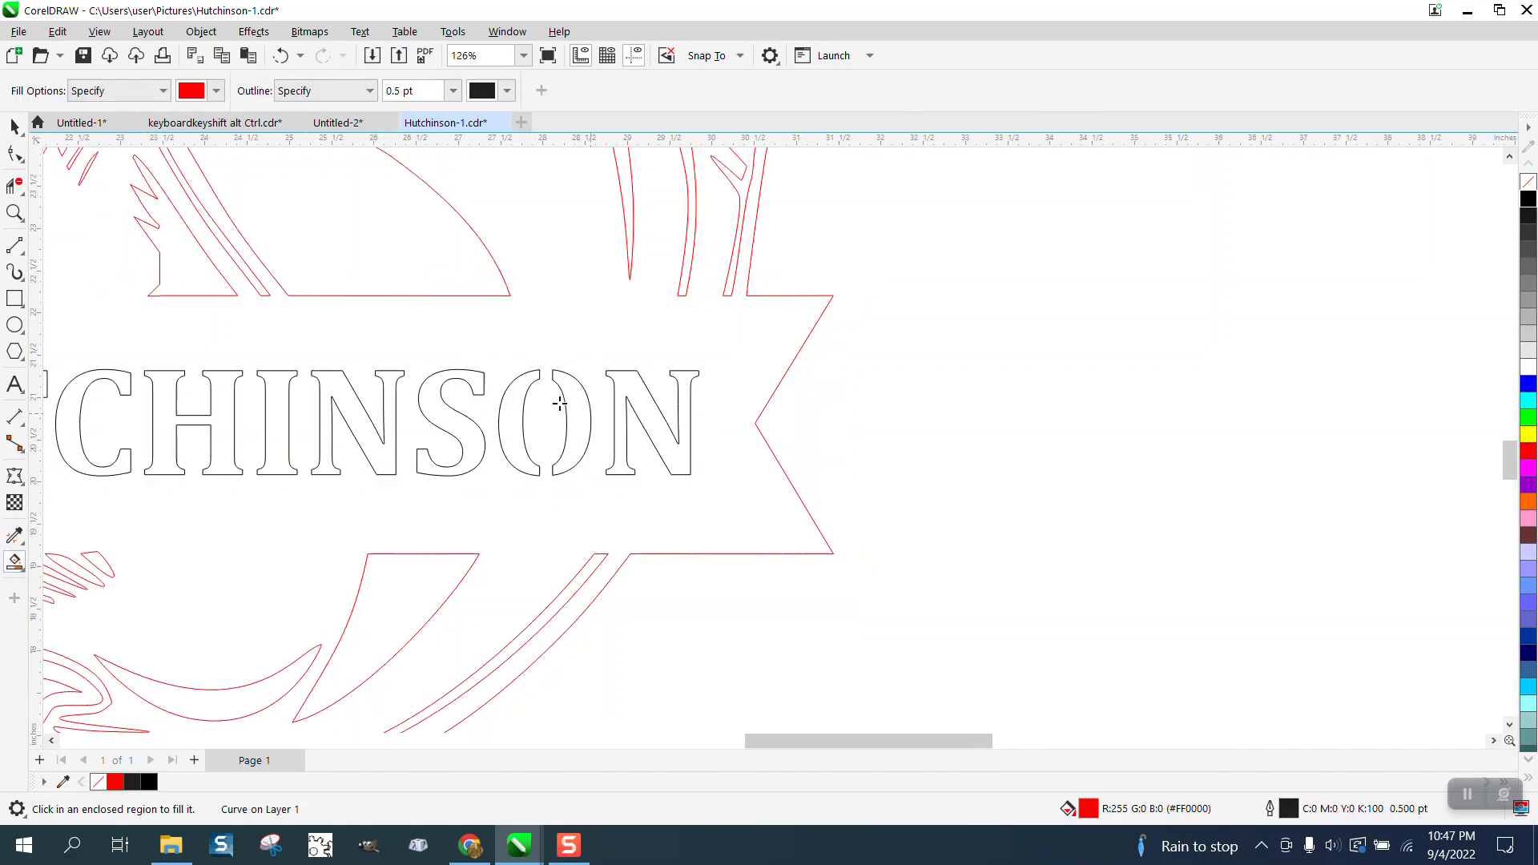
Use Virtual Segment Delete to remove the original O halves from the banner.
left_click(15, 185)
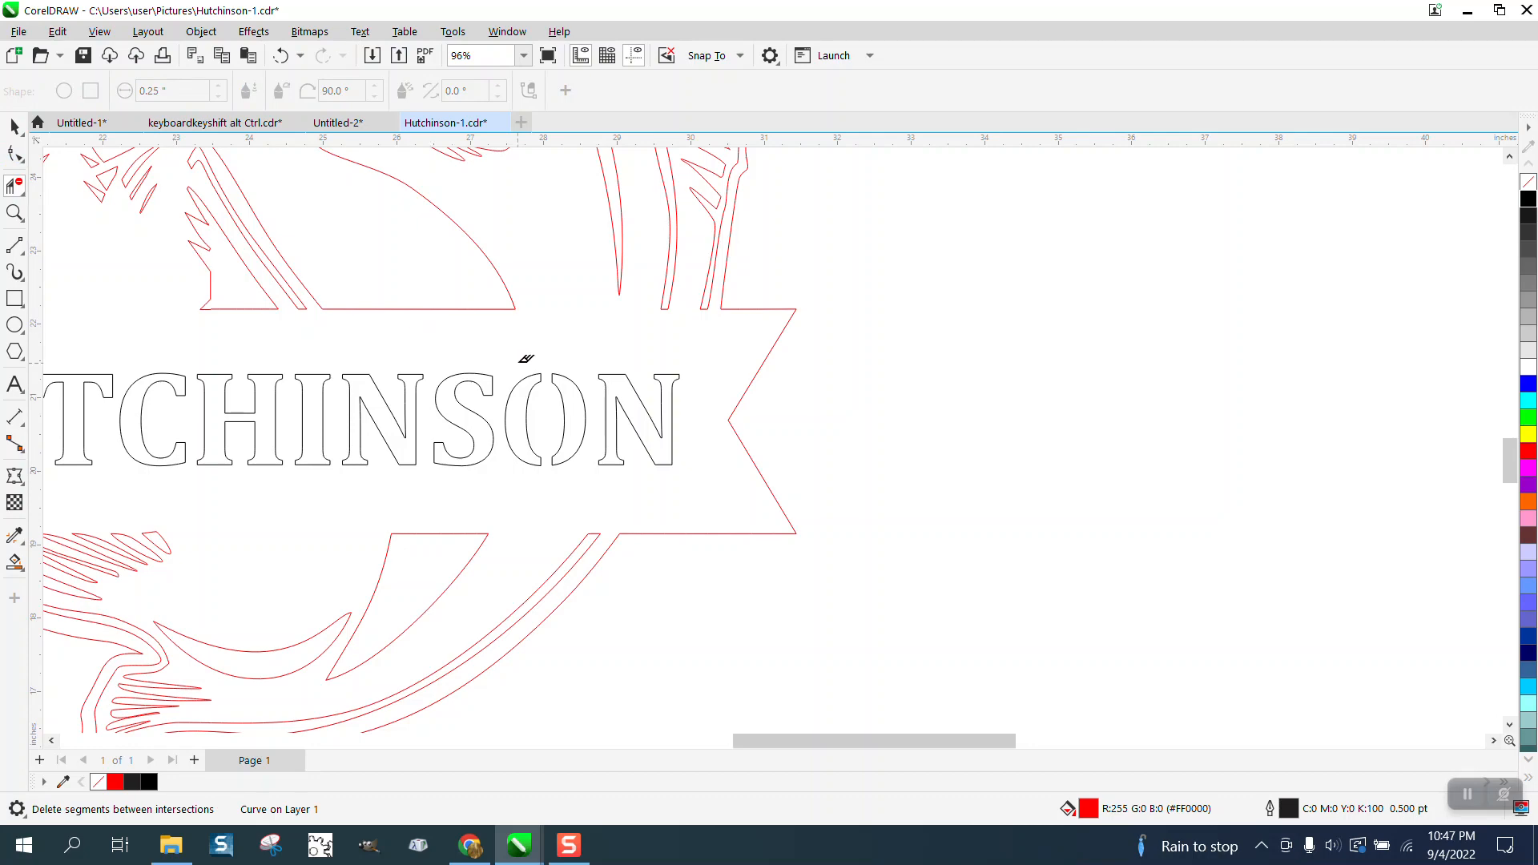
left_click_drag(559, 451, 583, 472)
scroll(581, 473, "down", 2)
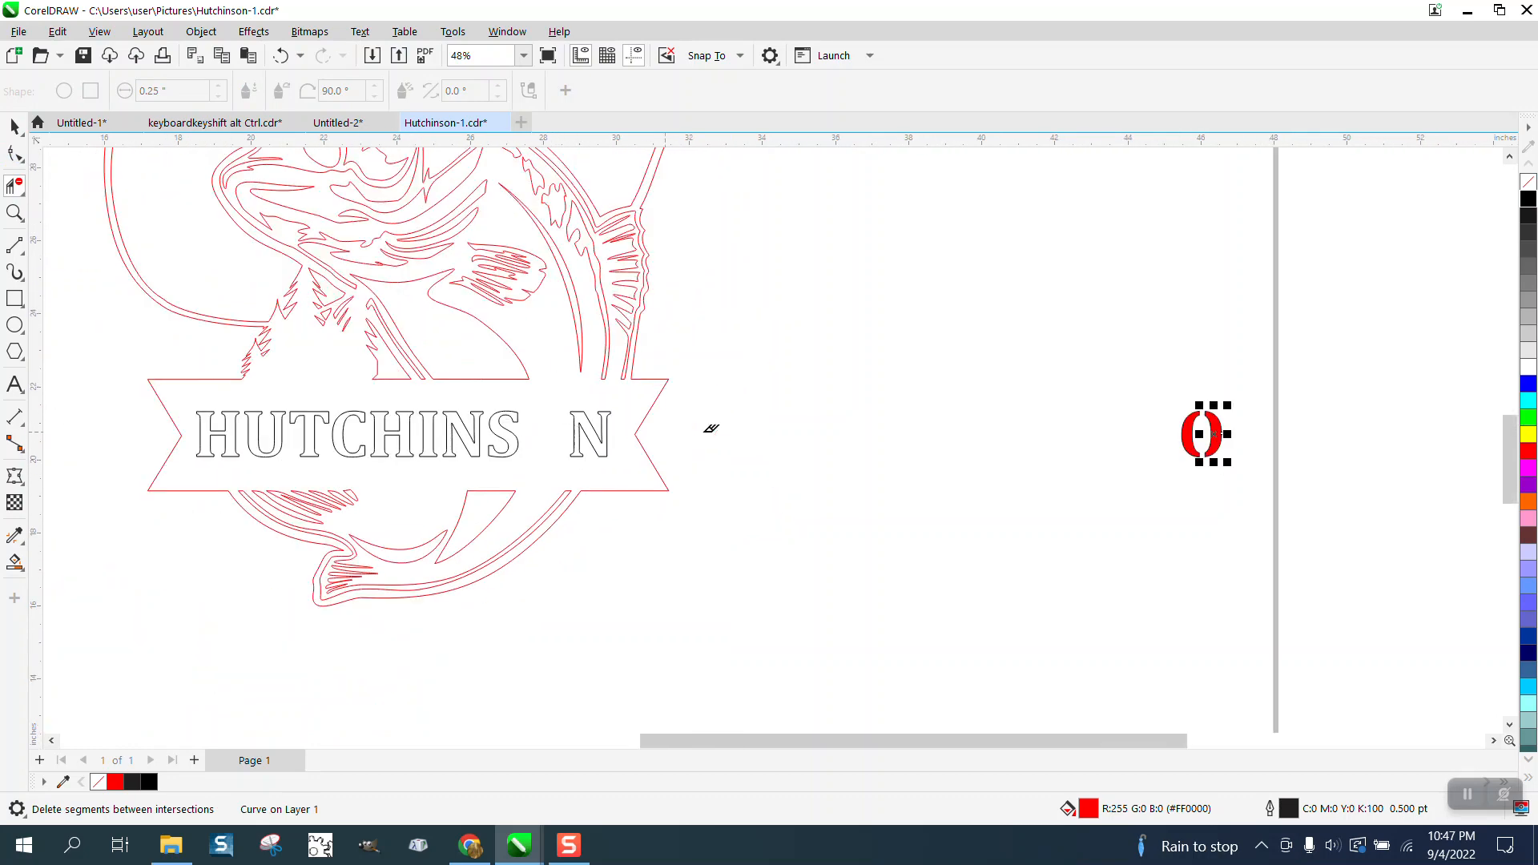
Remove the fill from the two new O halves, give them a black outline, and move them 18 inches left into the lettering.
left_click(14, 126)
left_click_drag(1105, 371, 1308, 513)
left_click(1528, 181)
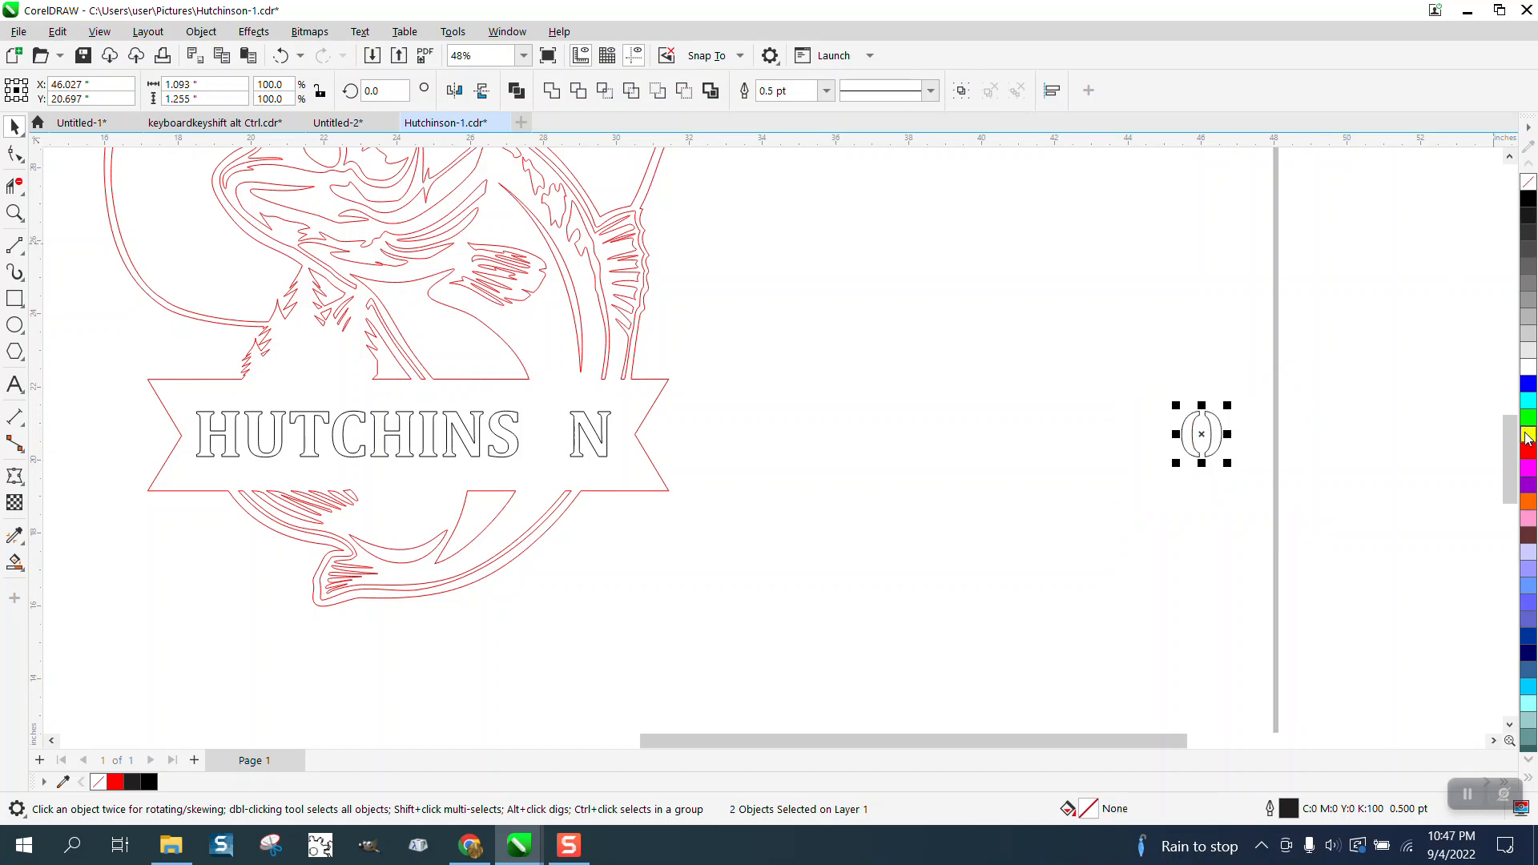
right_click(1529, 200)
key("shift+Left")
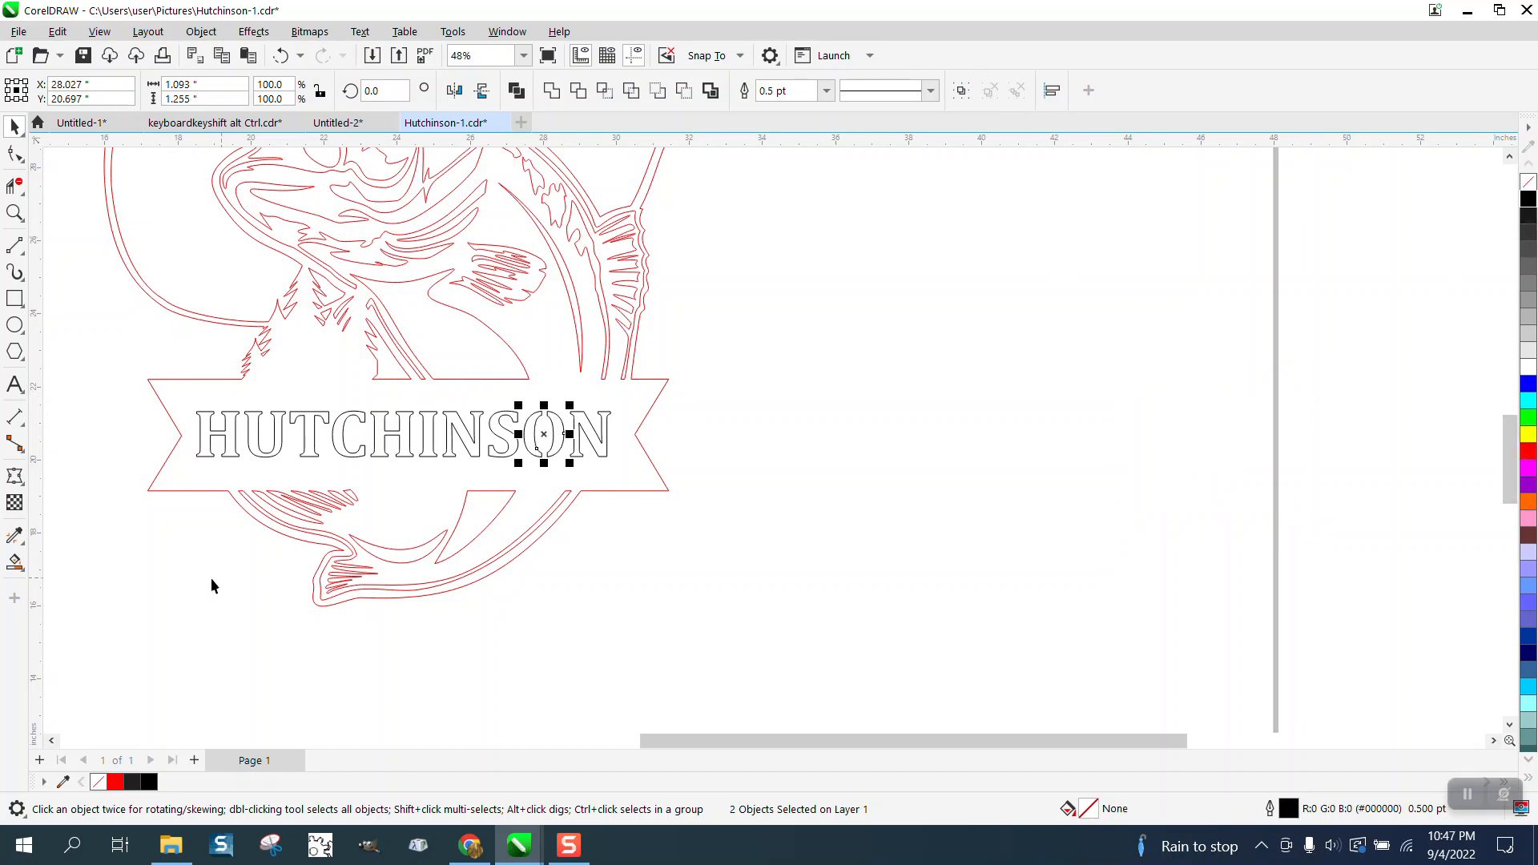
Smart Fill the fish and banner area around the lettering in red.
left_click(14, 563)
left_click(380, 479)
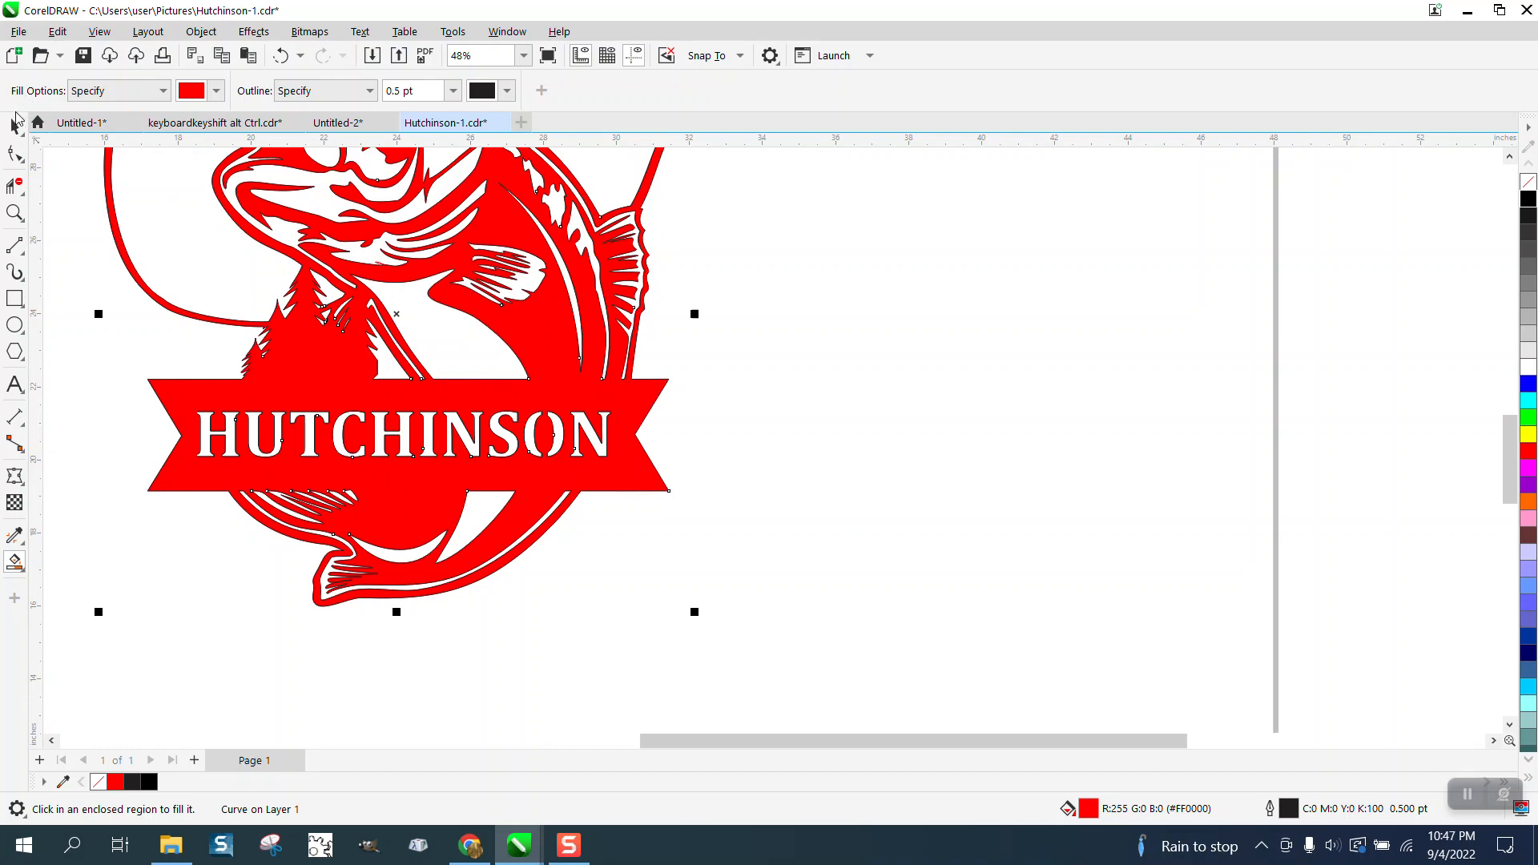
left_click(15, 126)
Undo the red fill, the rebuilt O halves, the bridge cuts and the rectangles, back to the uncut O.
left_click(279, 56)
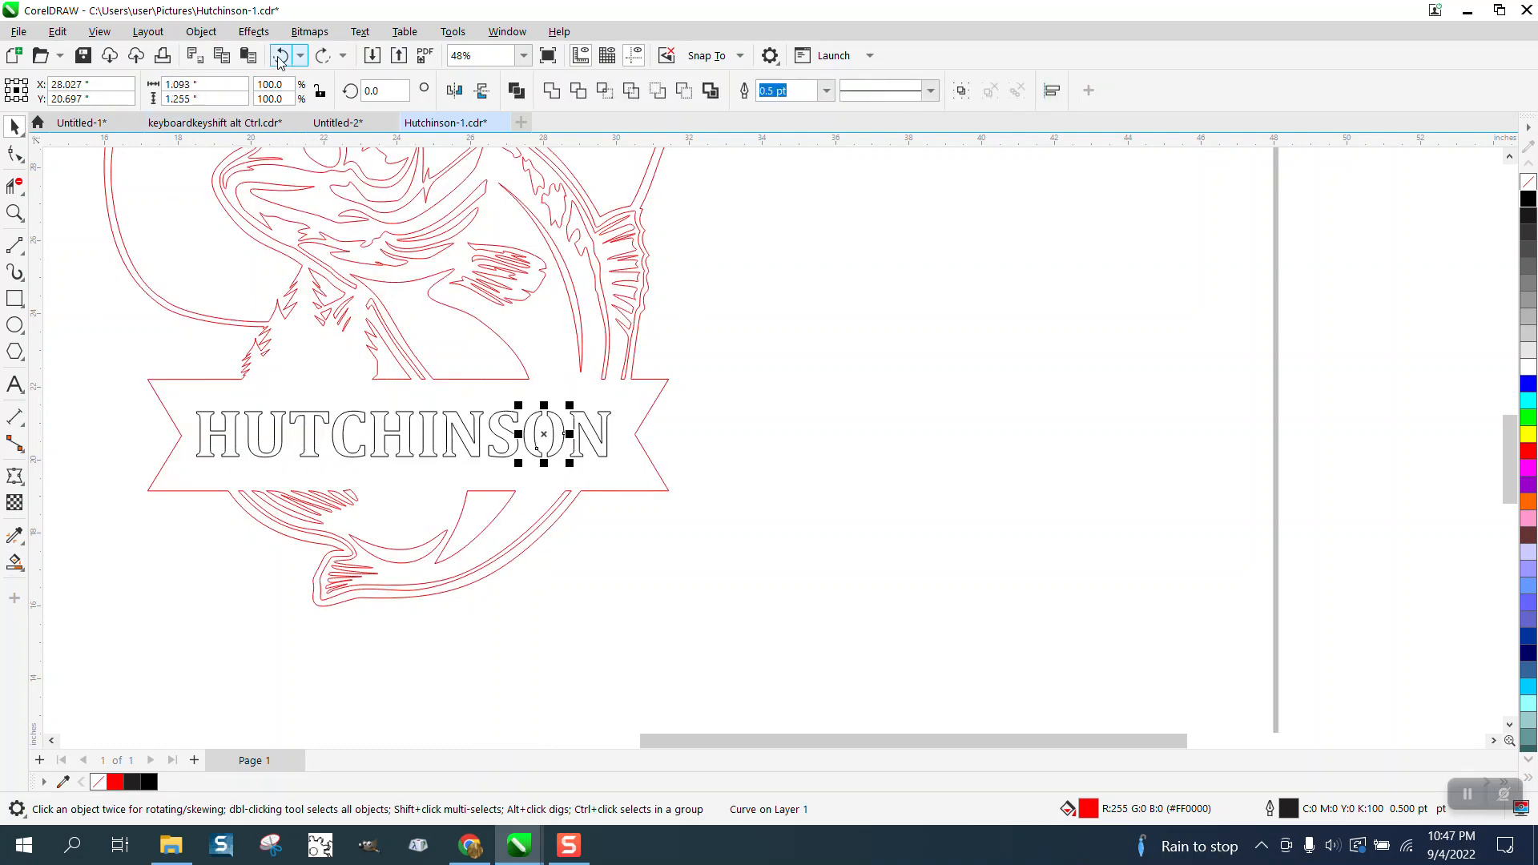
left_click(280, 56)
left_click(279, 56)
left_click(280, 56)
left_click(280, 56)
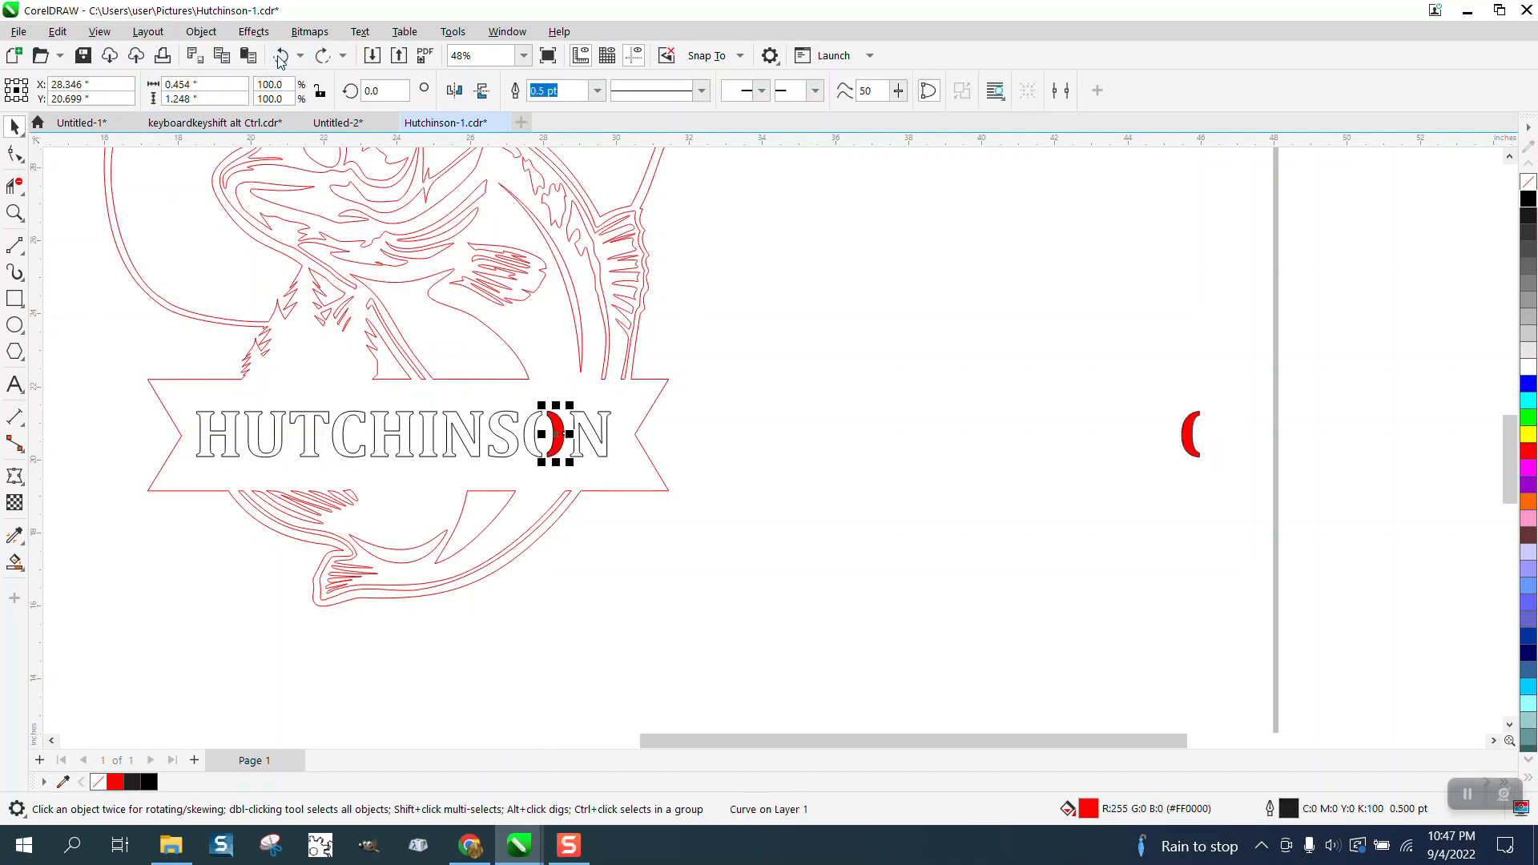
left_click(280, 56)
left_click(279, 56)
left_click(279, 56)
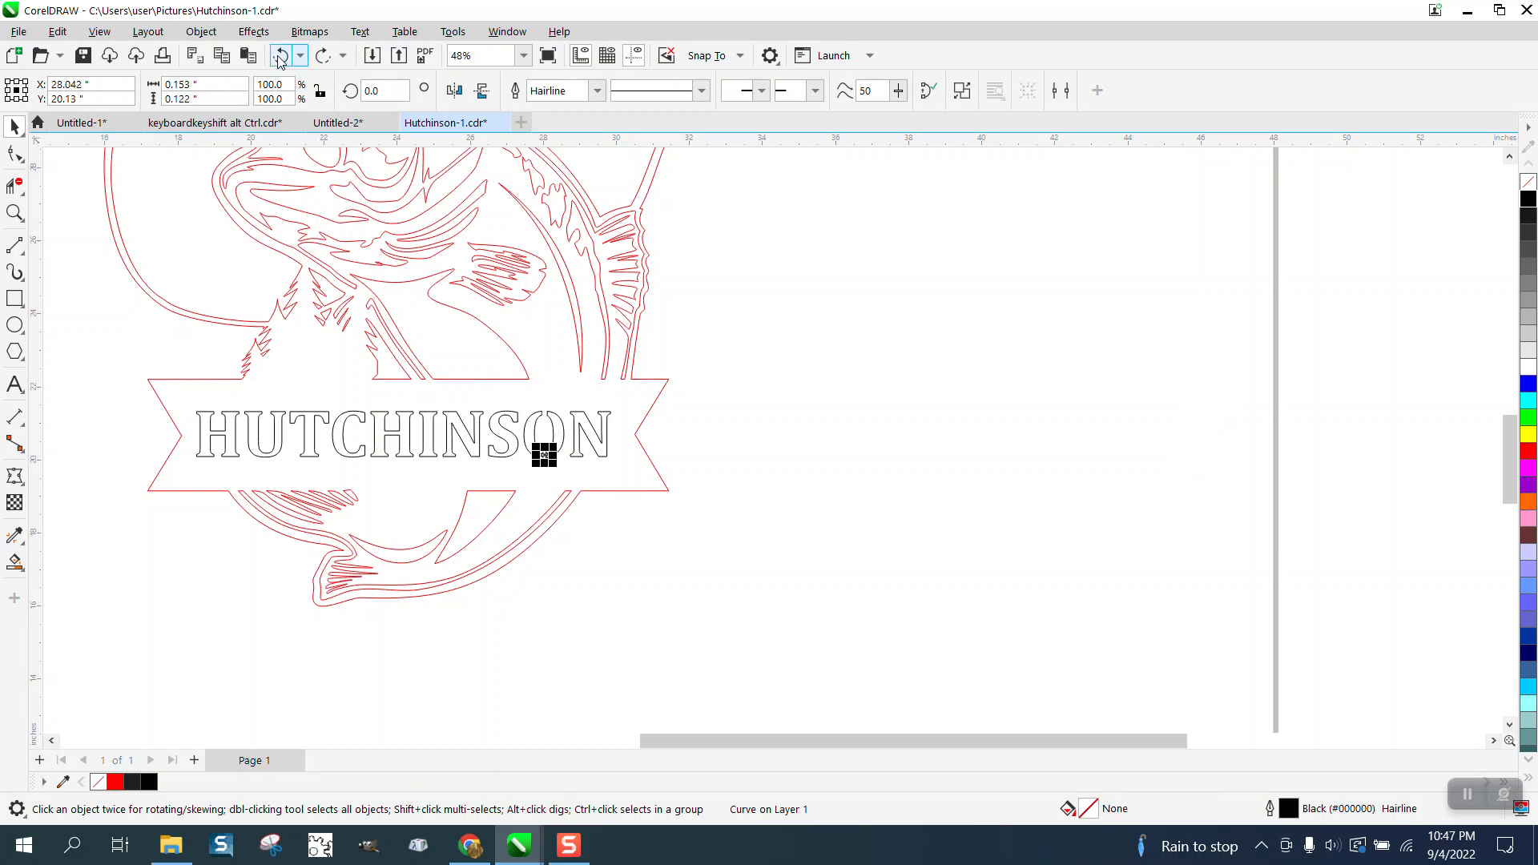
left_click(280, 56)
left_click(279, 56)
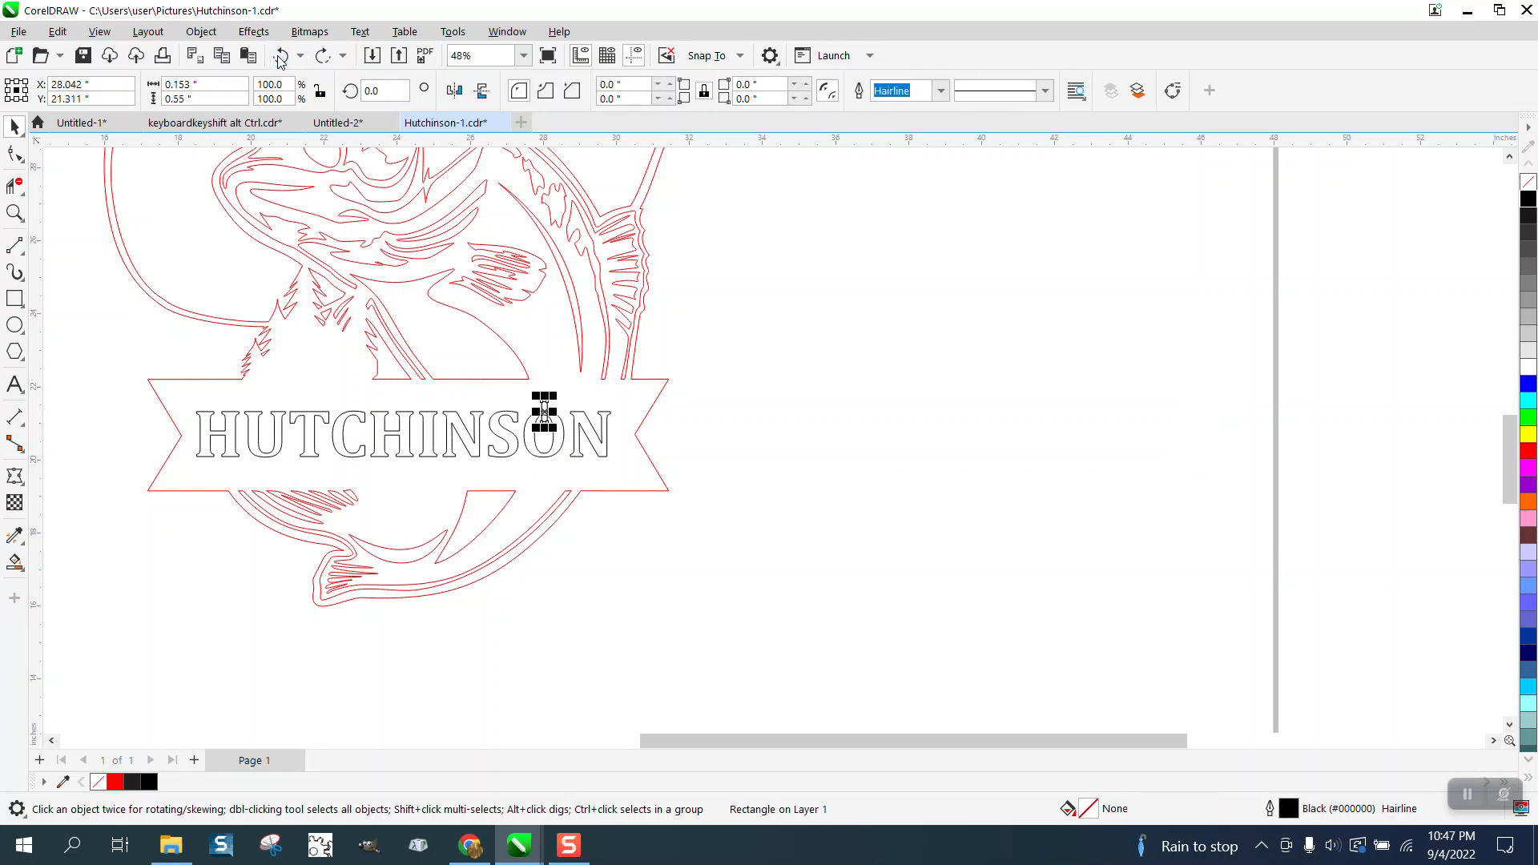
left_click(280, 56)
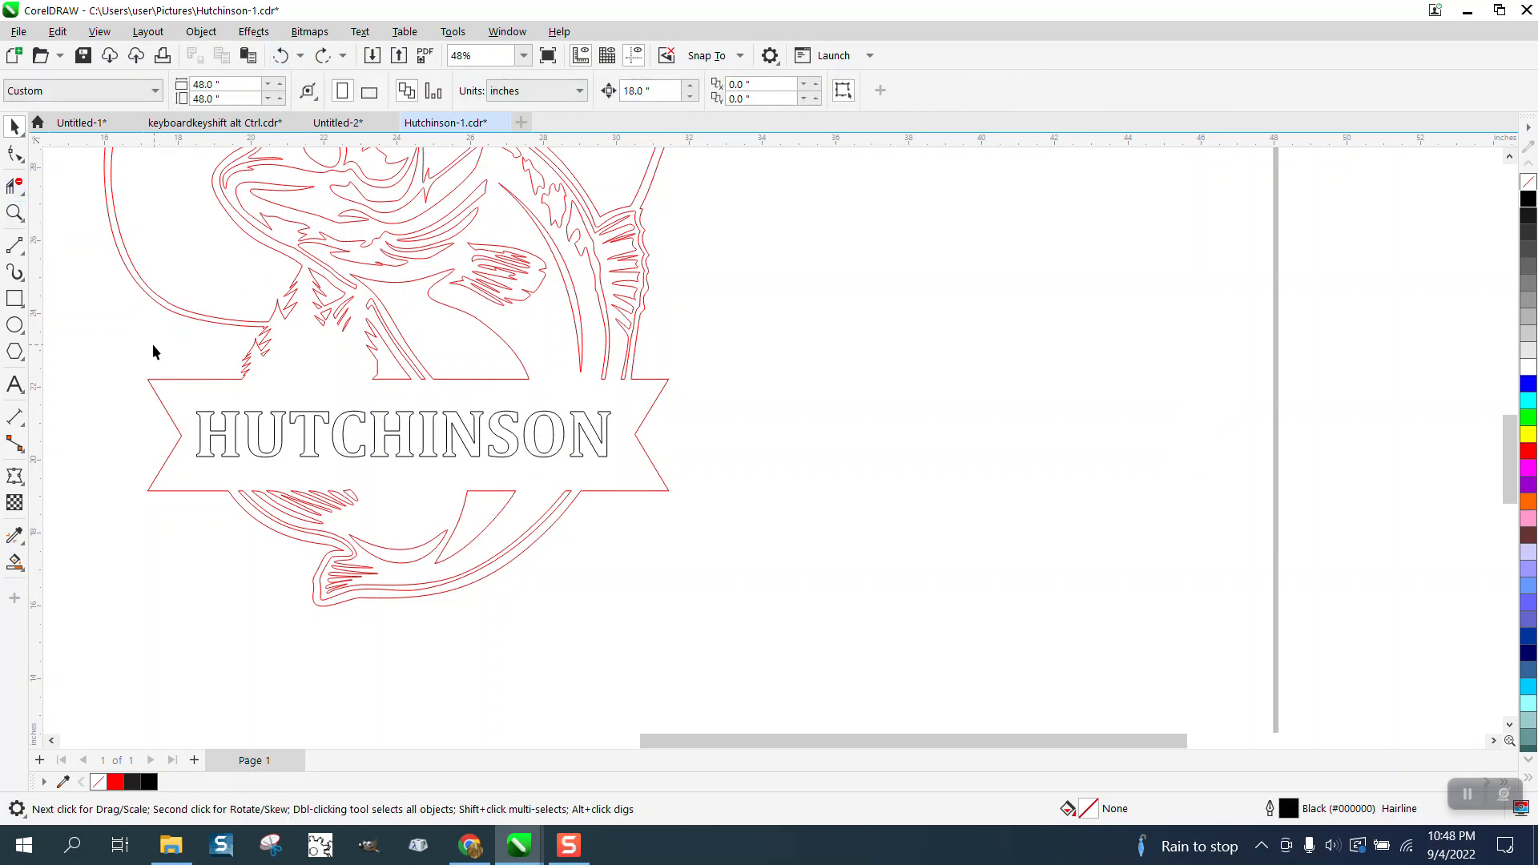
Select all the banner lettering and move it 18 inches to the right, off the banner.
left_click(14, 214)
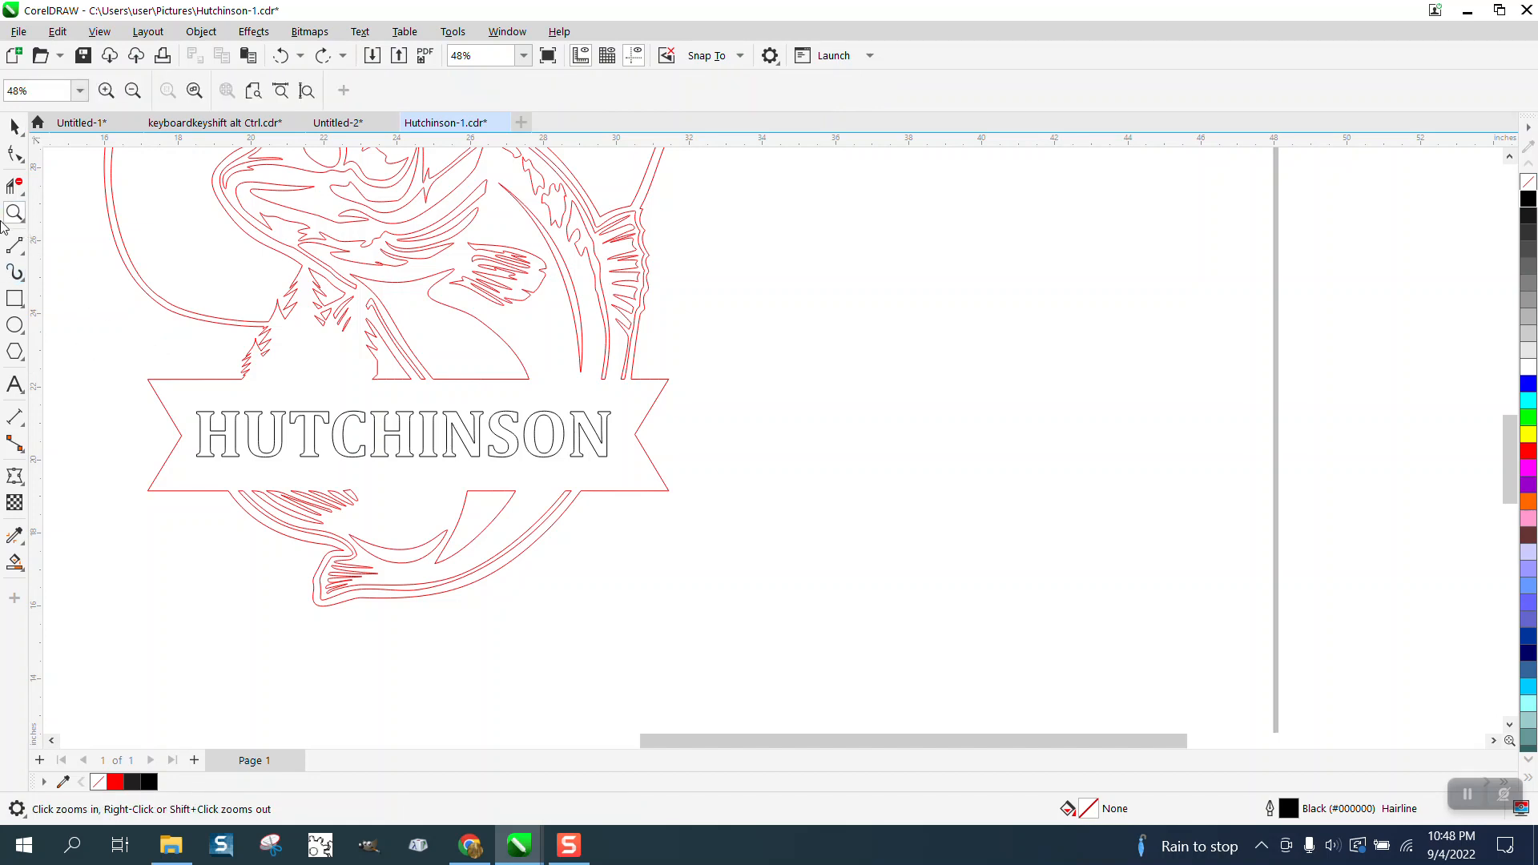
left_click(14, 127)
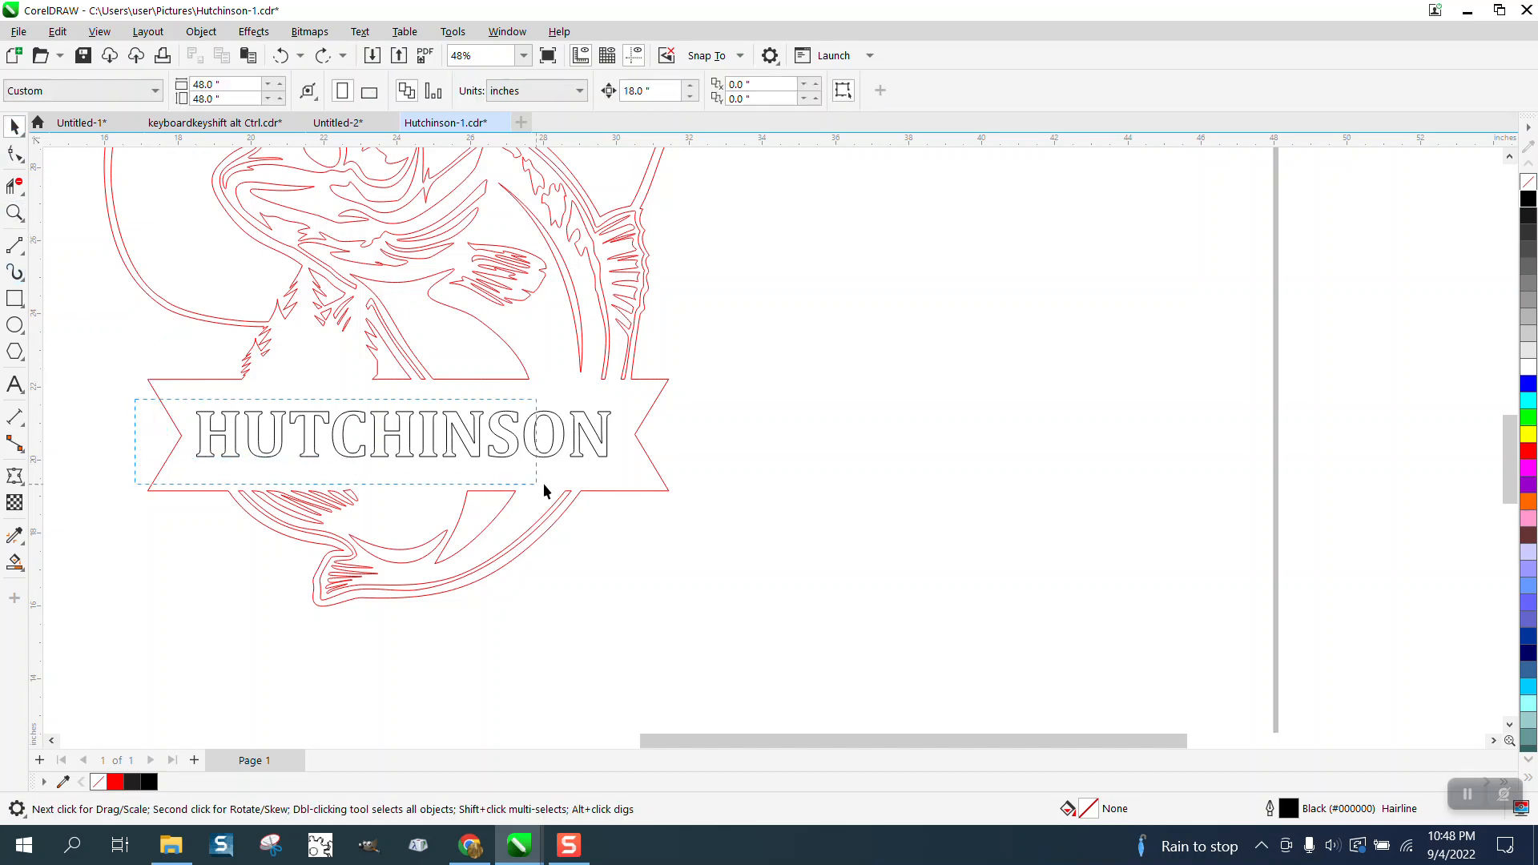
left_click_drag(544, 485, 642, 480)
key("Right")
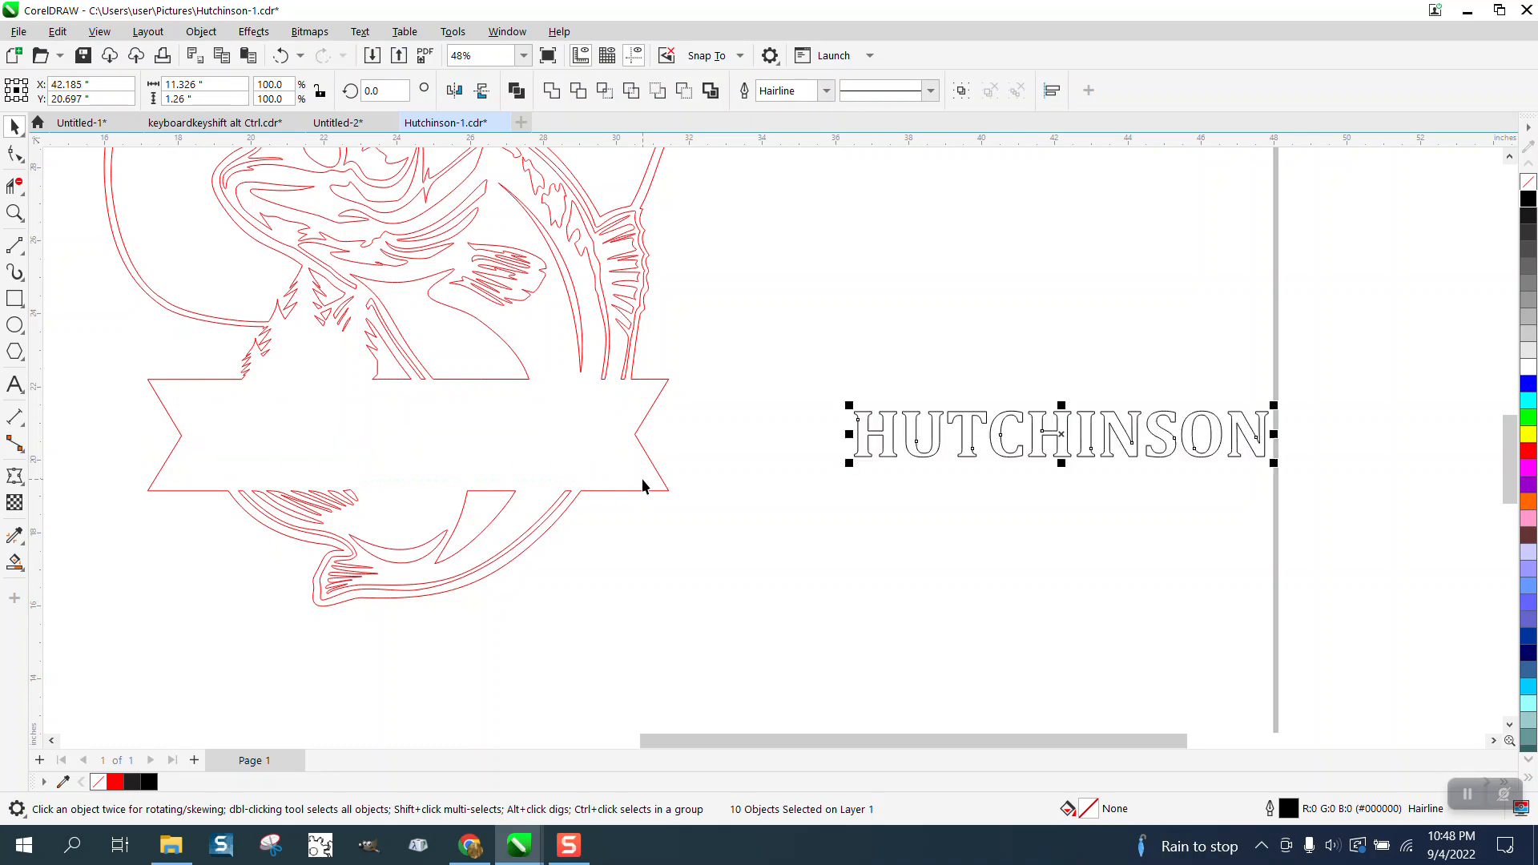
Draw straight two-point lines between the end nodes to close the banner's open top and bottom edges.
left_click(14, 213)
left_click_drag(131, 358, 749, 557)
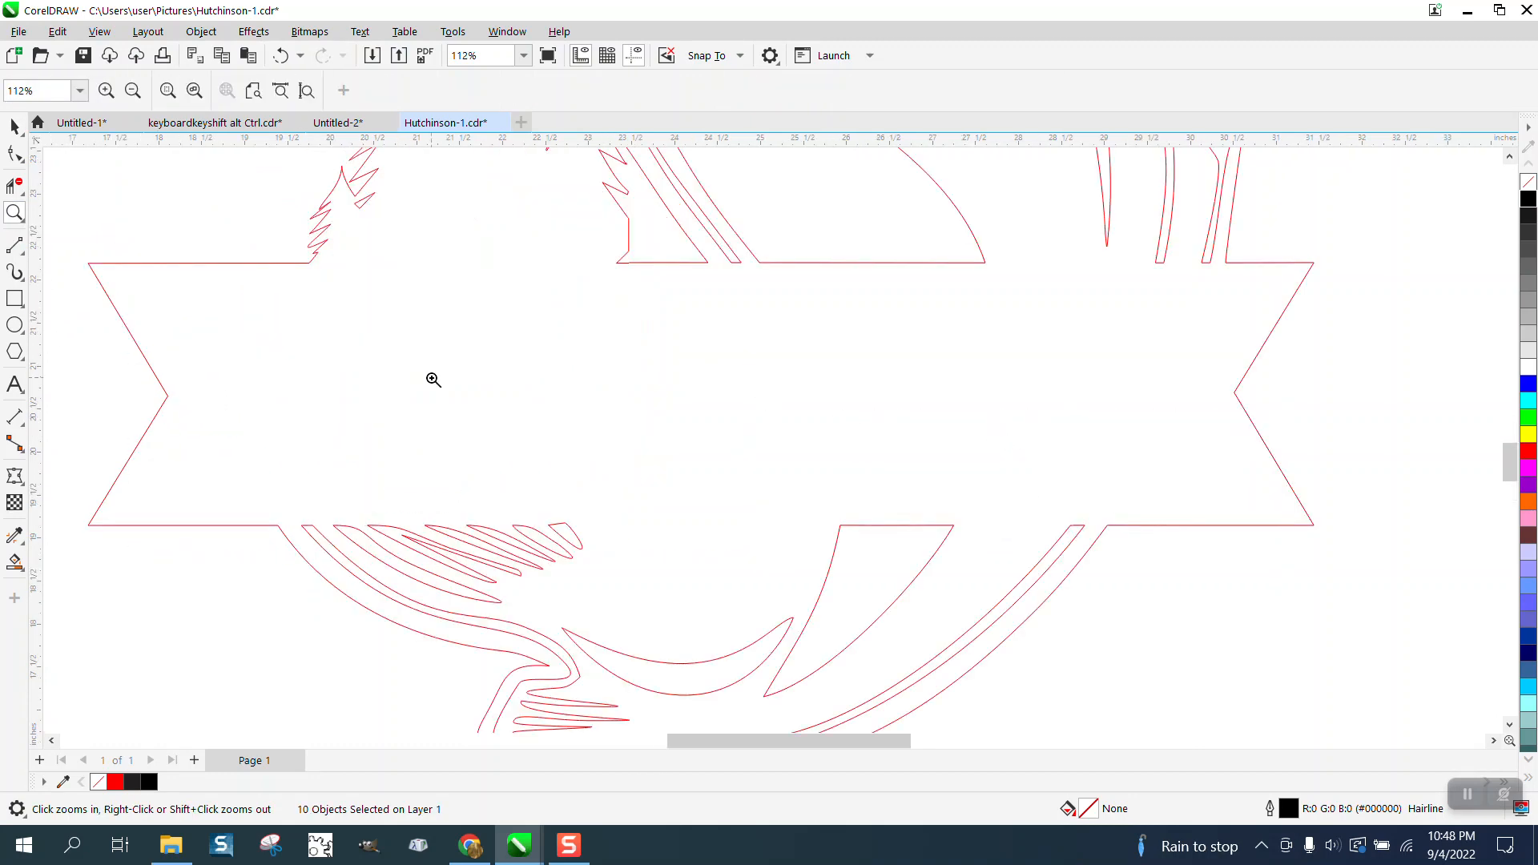
left_click(19, 253)
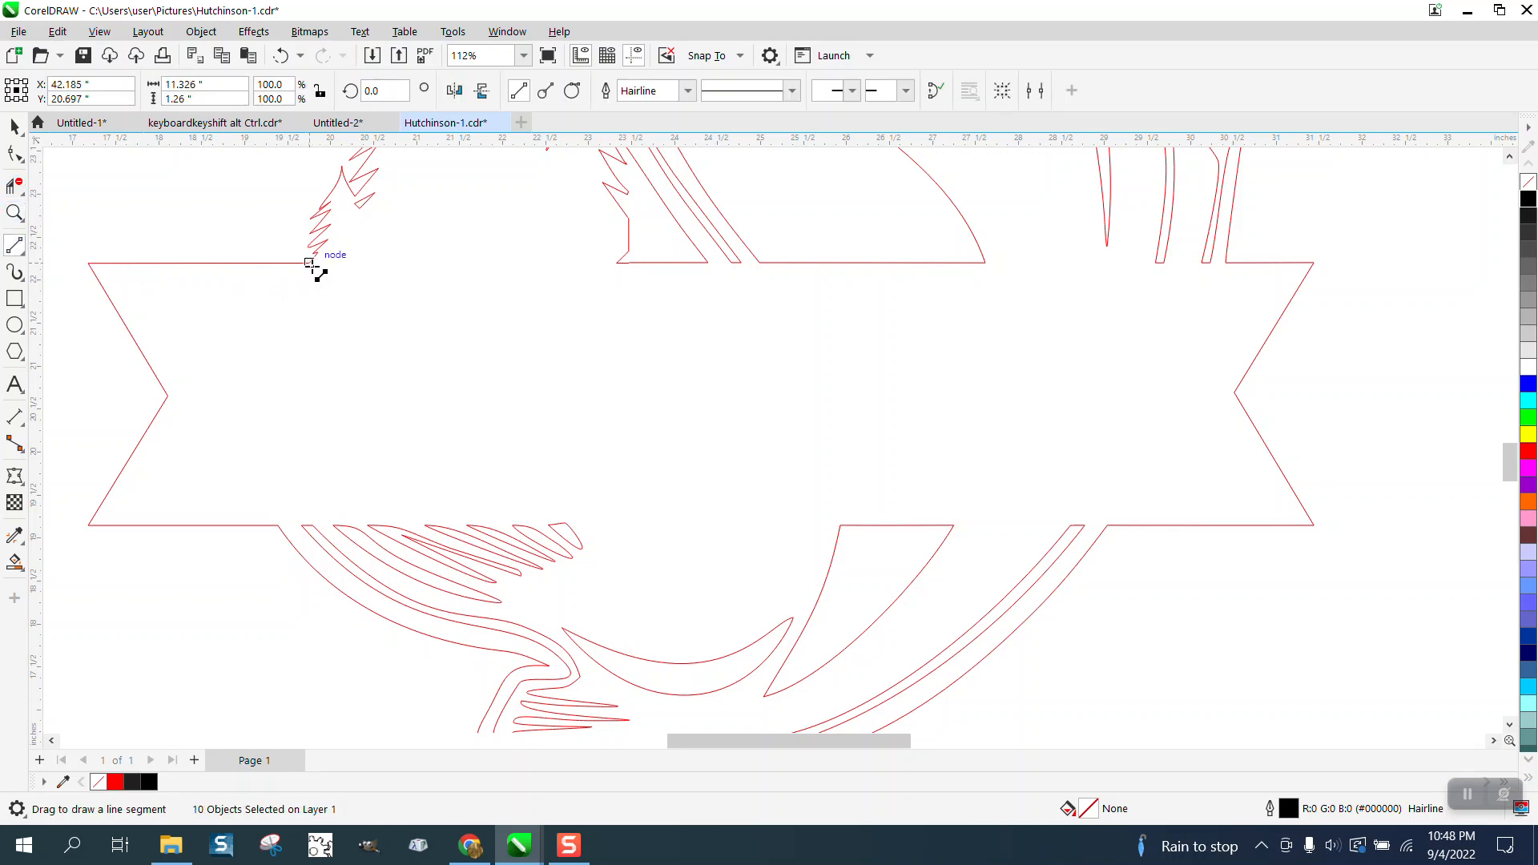
left_click_drag(311, 262, 1228, 267)
left_click_drag(1107, 525, 279, 525)
scroll(264, 481, "down", 2)
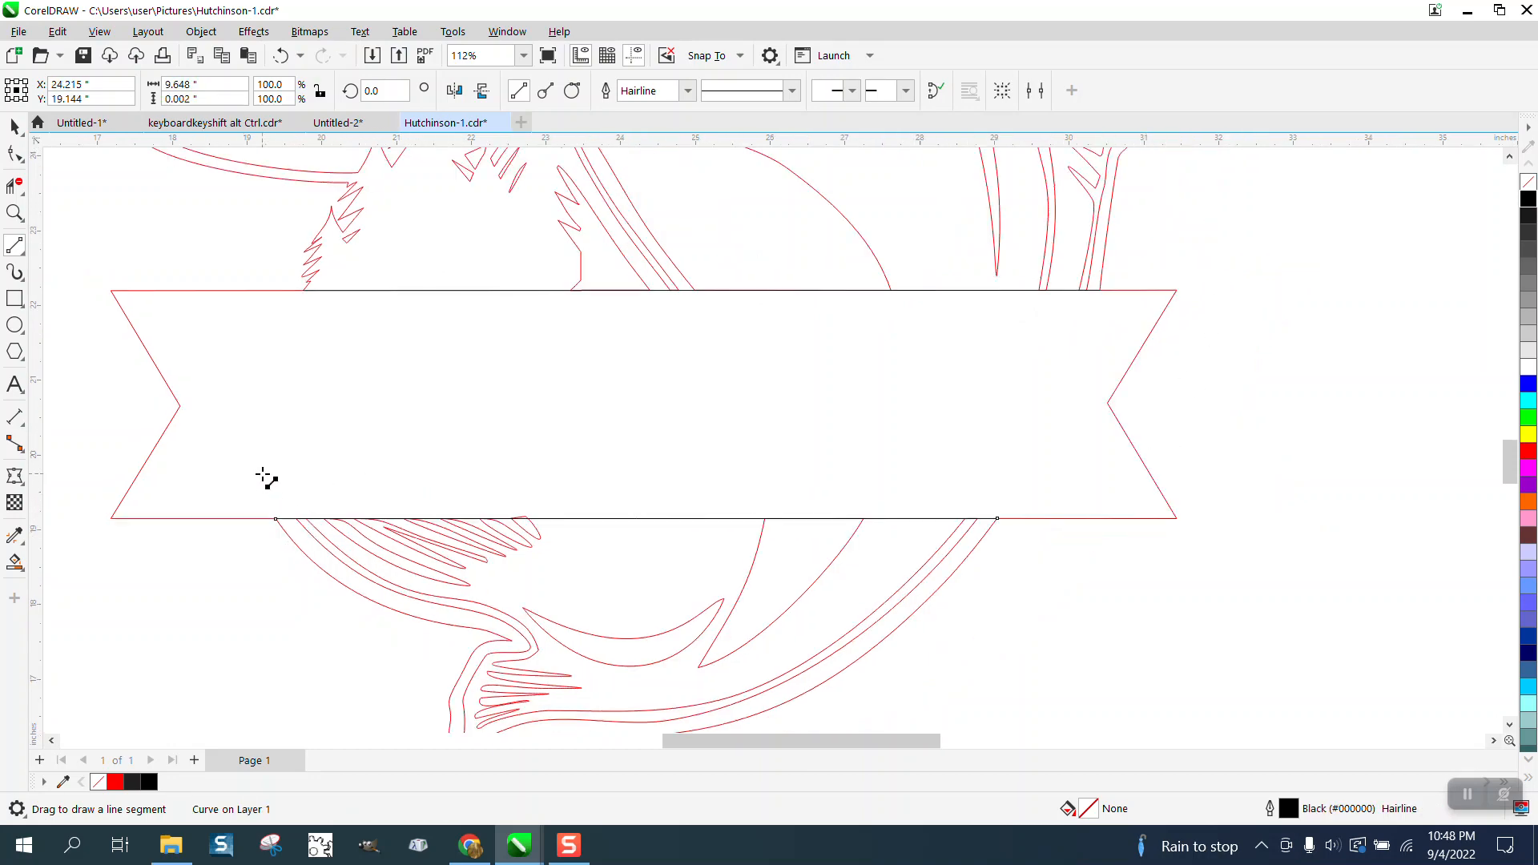
Create a separate banner shape with Smart Fill, place it 36 inches to the right, and make it unfilled with a black outline.
left_click(15, 562)
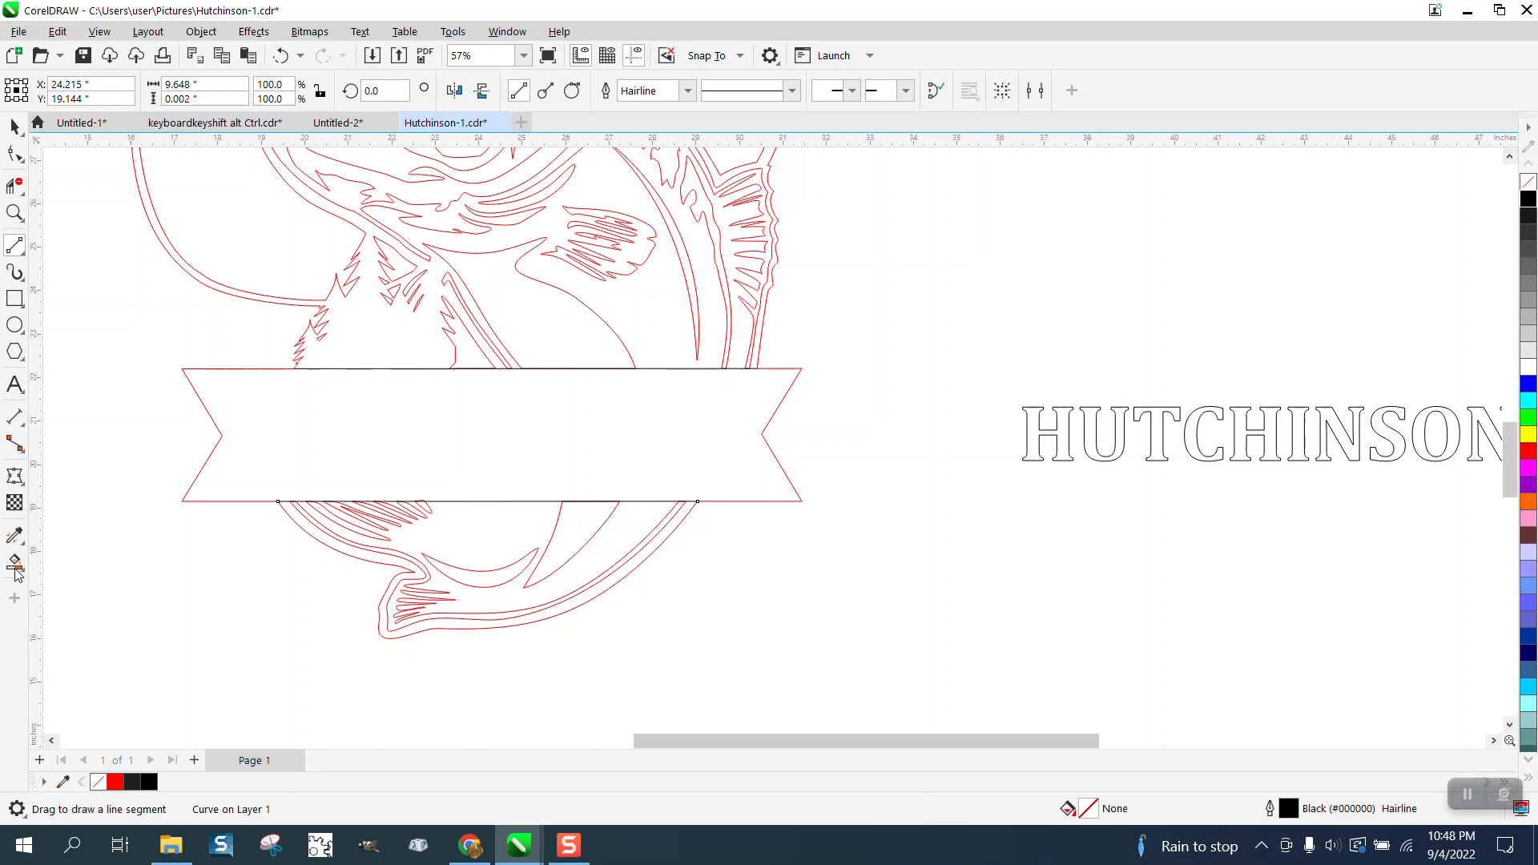
left_click(467, 469)
scroll(467, 469, "down", 3)
key("Right")
key("Right")
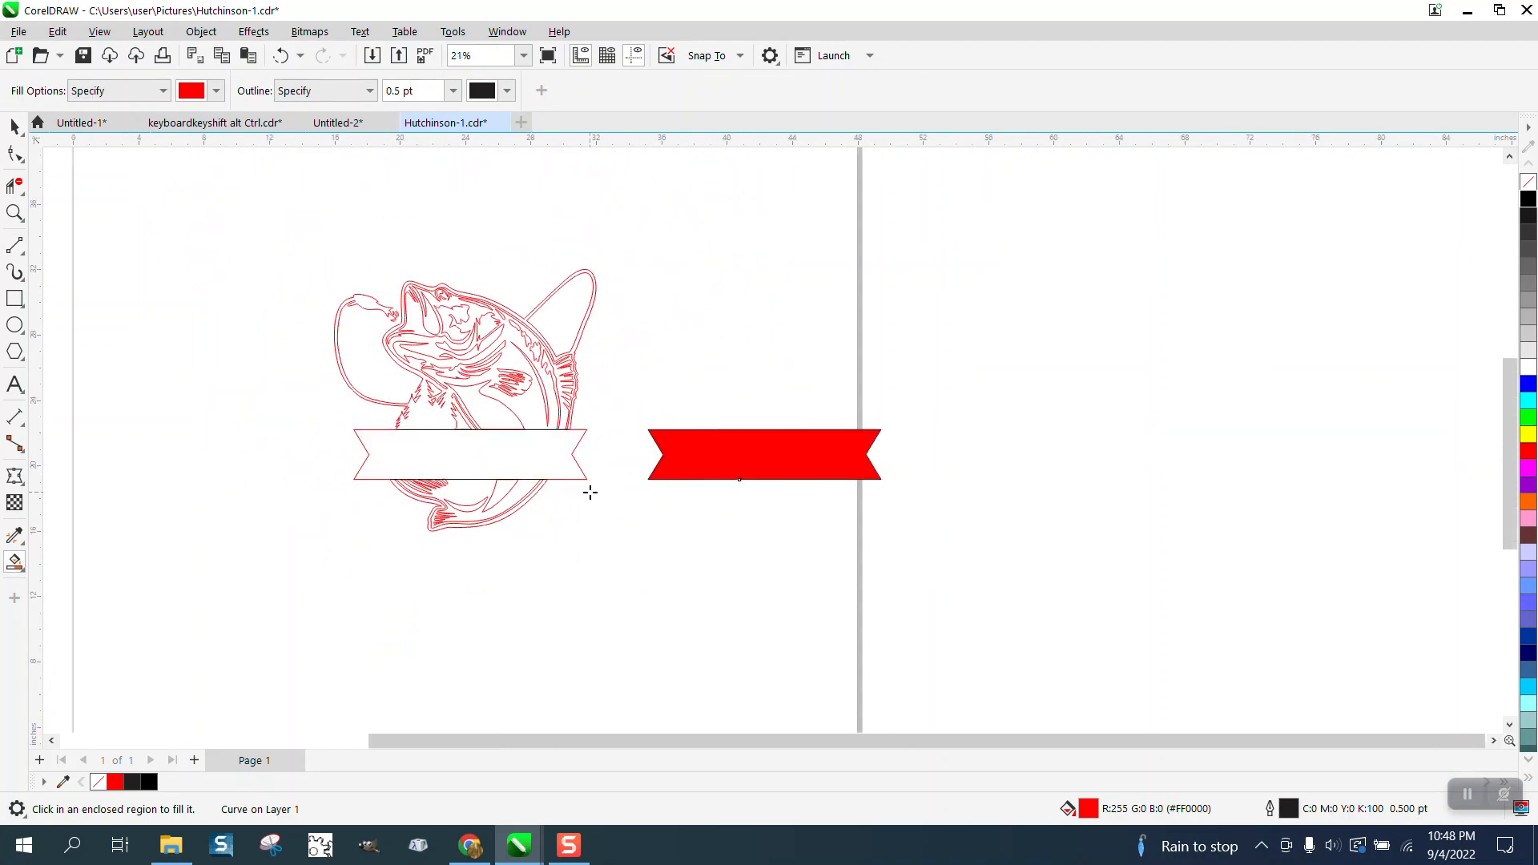
left_click(1529, 181)
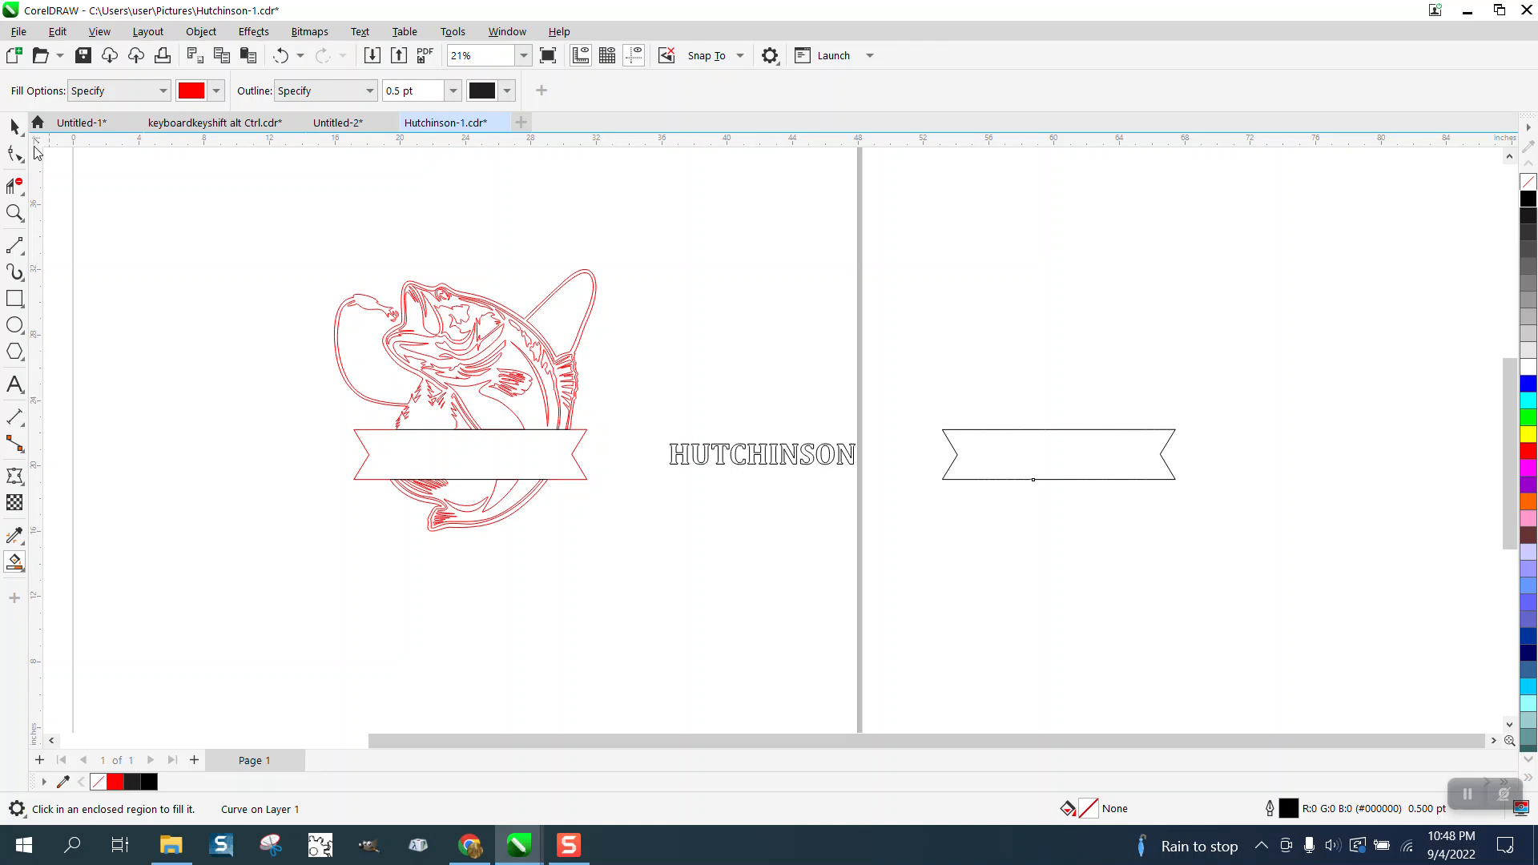
Move the fish design up 18 inches, delete the two closing lines left behind, and return the fish to its place.
left_click(14, 127)
left_click(436, 305)
key("Up")
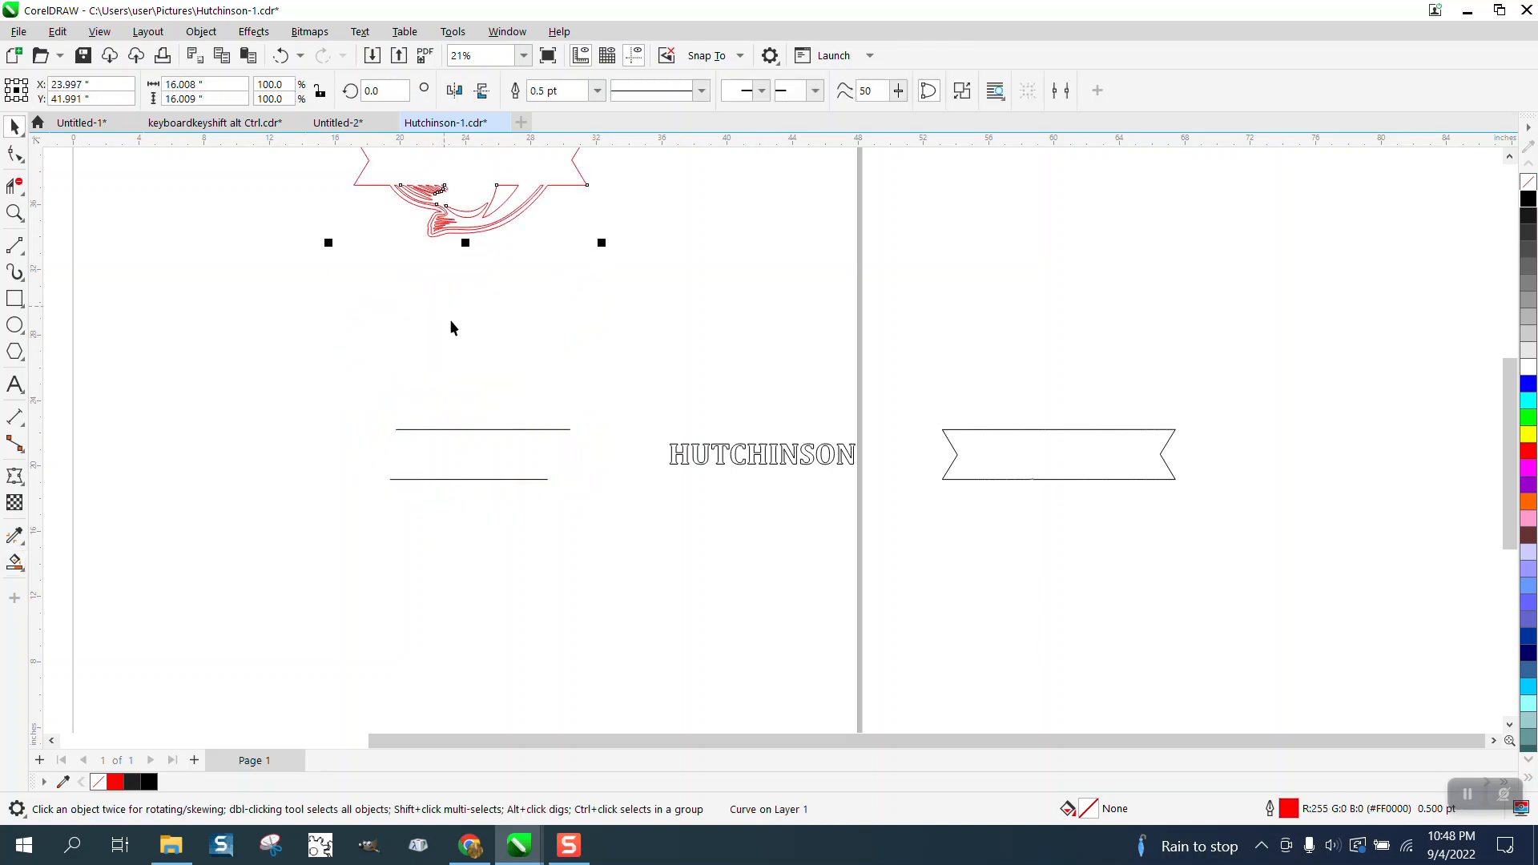
left_click_drag(363, 389, 626, 514)
key("Delete")
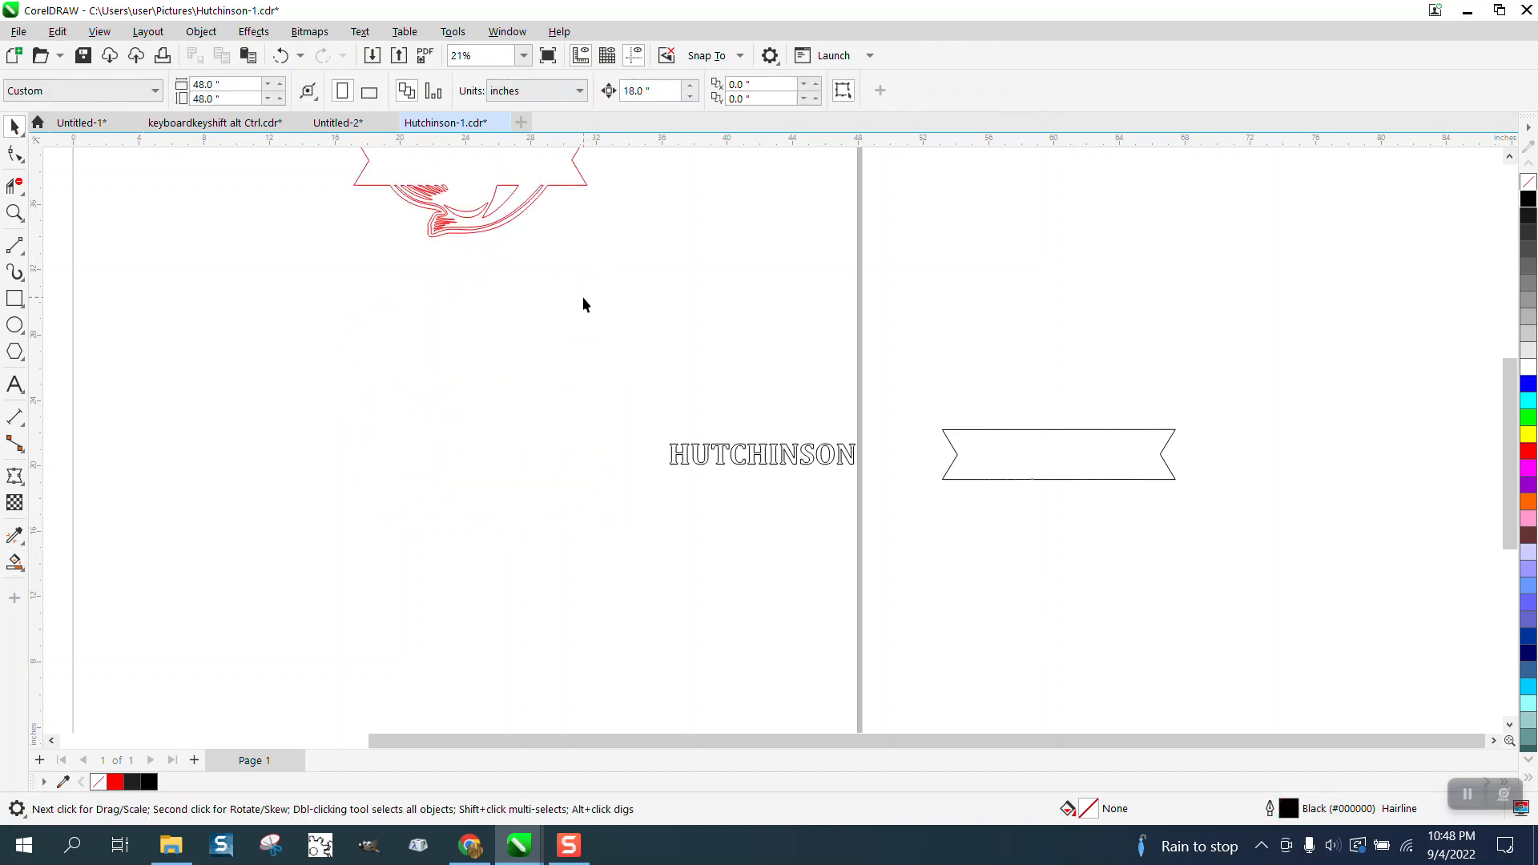
left_click(509, 217)
key("Down")
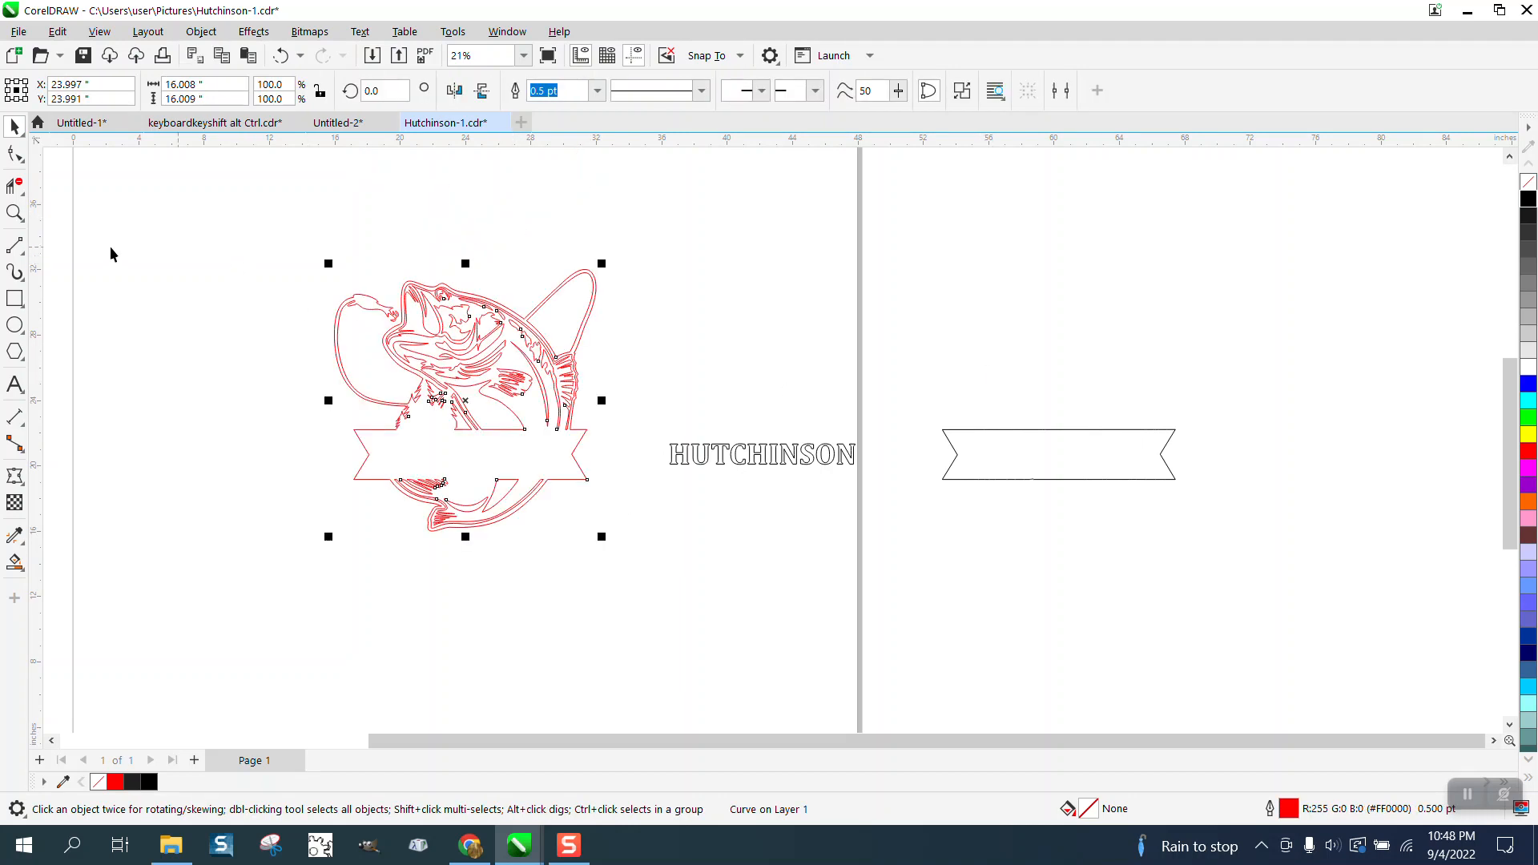
Delete the surplus nodes along the banner copy's bottom and top edges, keeping only its corner and notch nodes.
left_click(14, 212)
left_click_drag(1186, 507, 1187, 508)
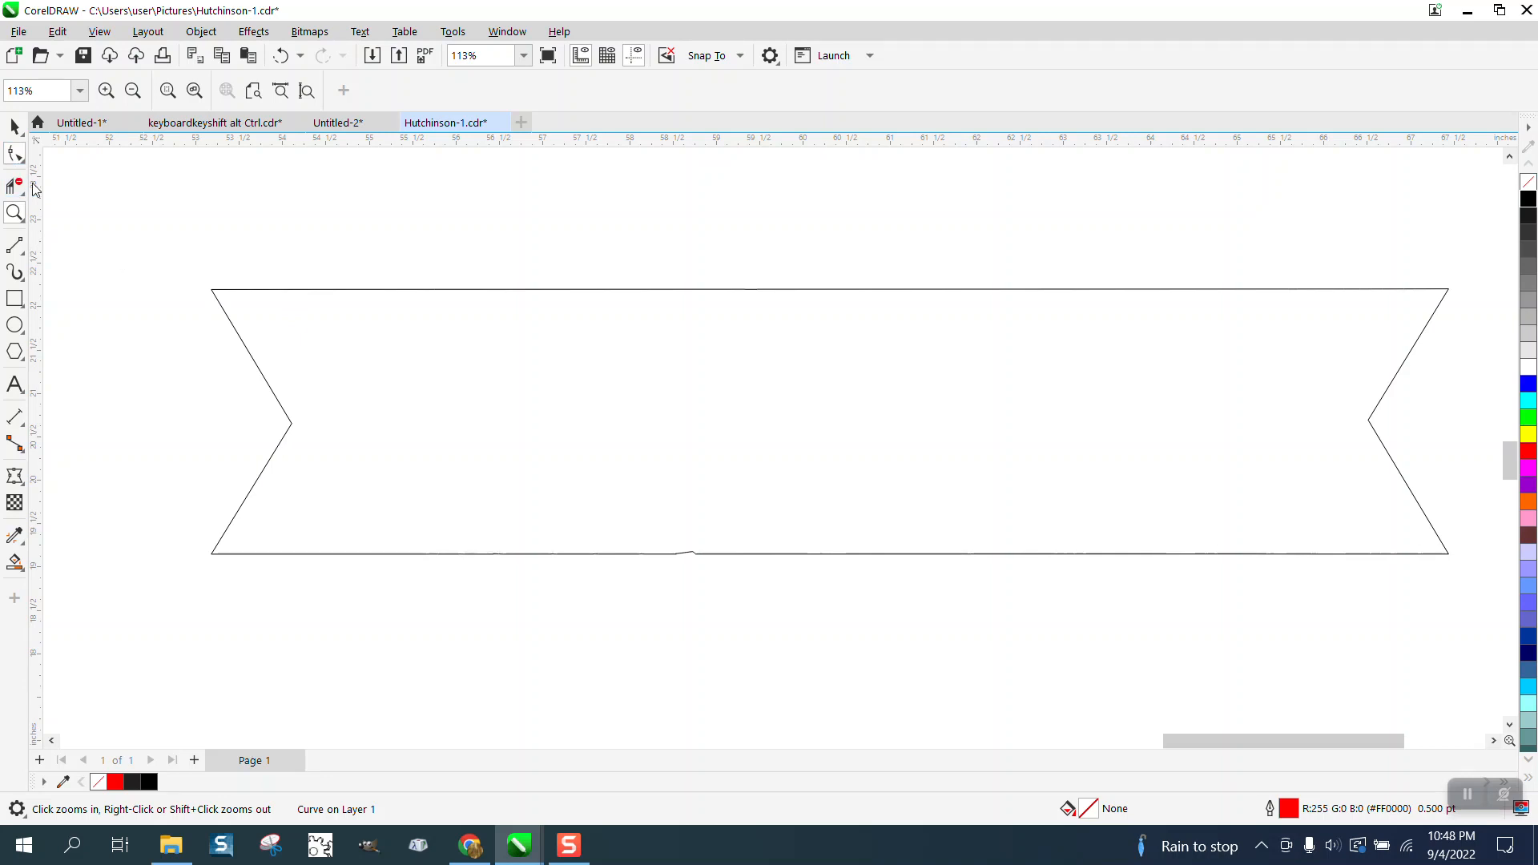
left_click(16, 153)
left_click(662, 552)
left_click_drag(390, 505, 1304, 636)
key("Delete")
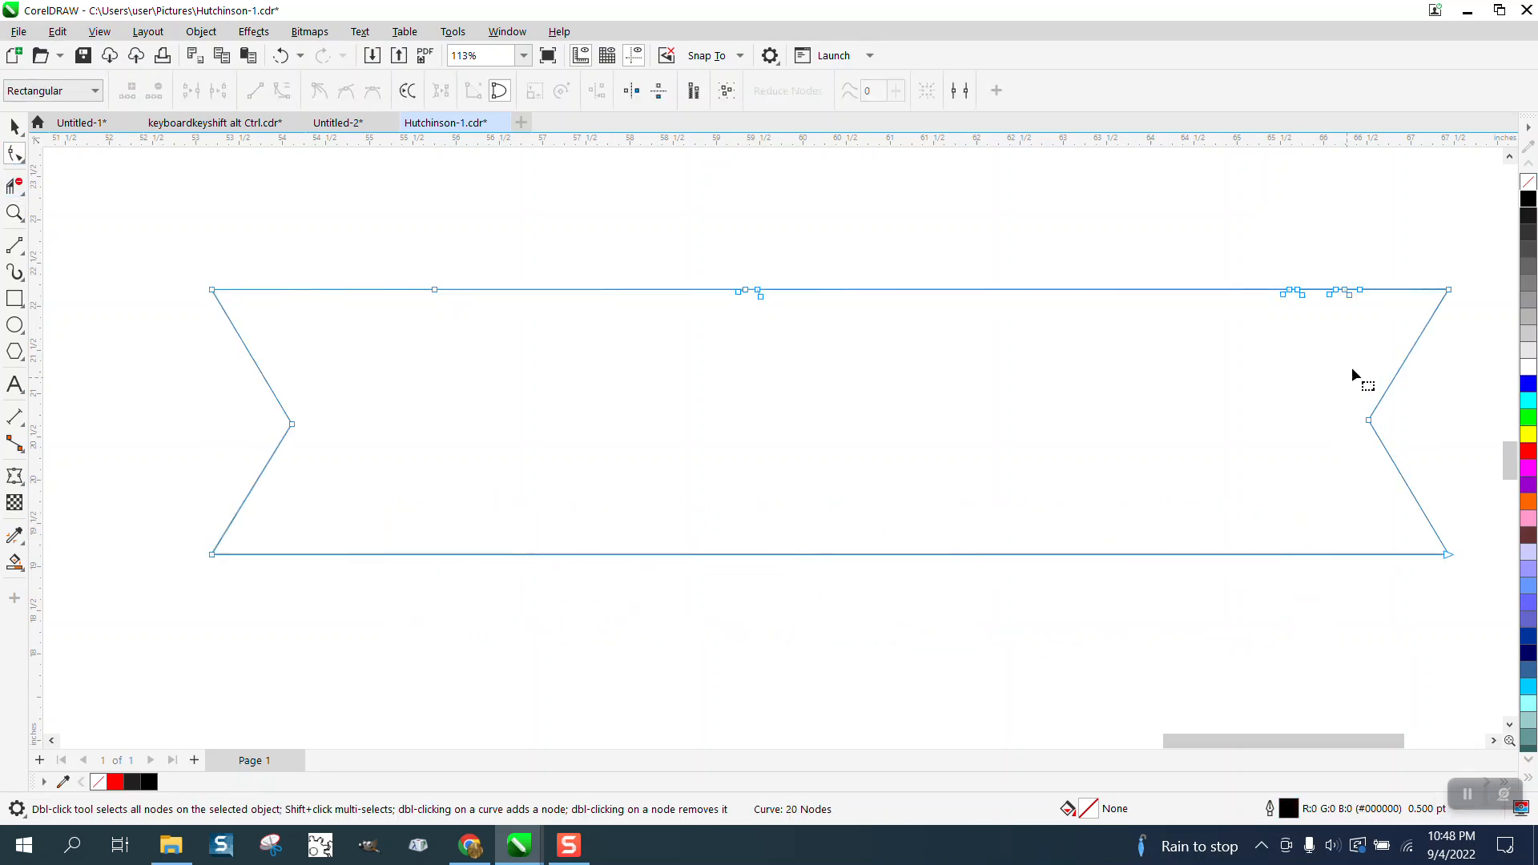
left_click_drag(397, 346, 309, 341)
key("Delete")
scroll(170, 314, "down", 2)
scroll(605, 447, "down", 1)
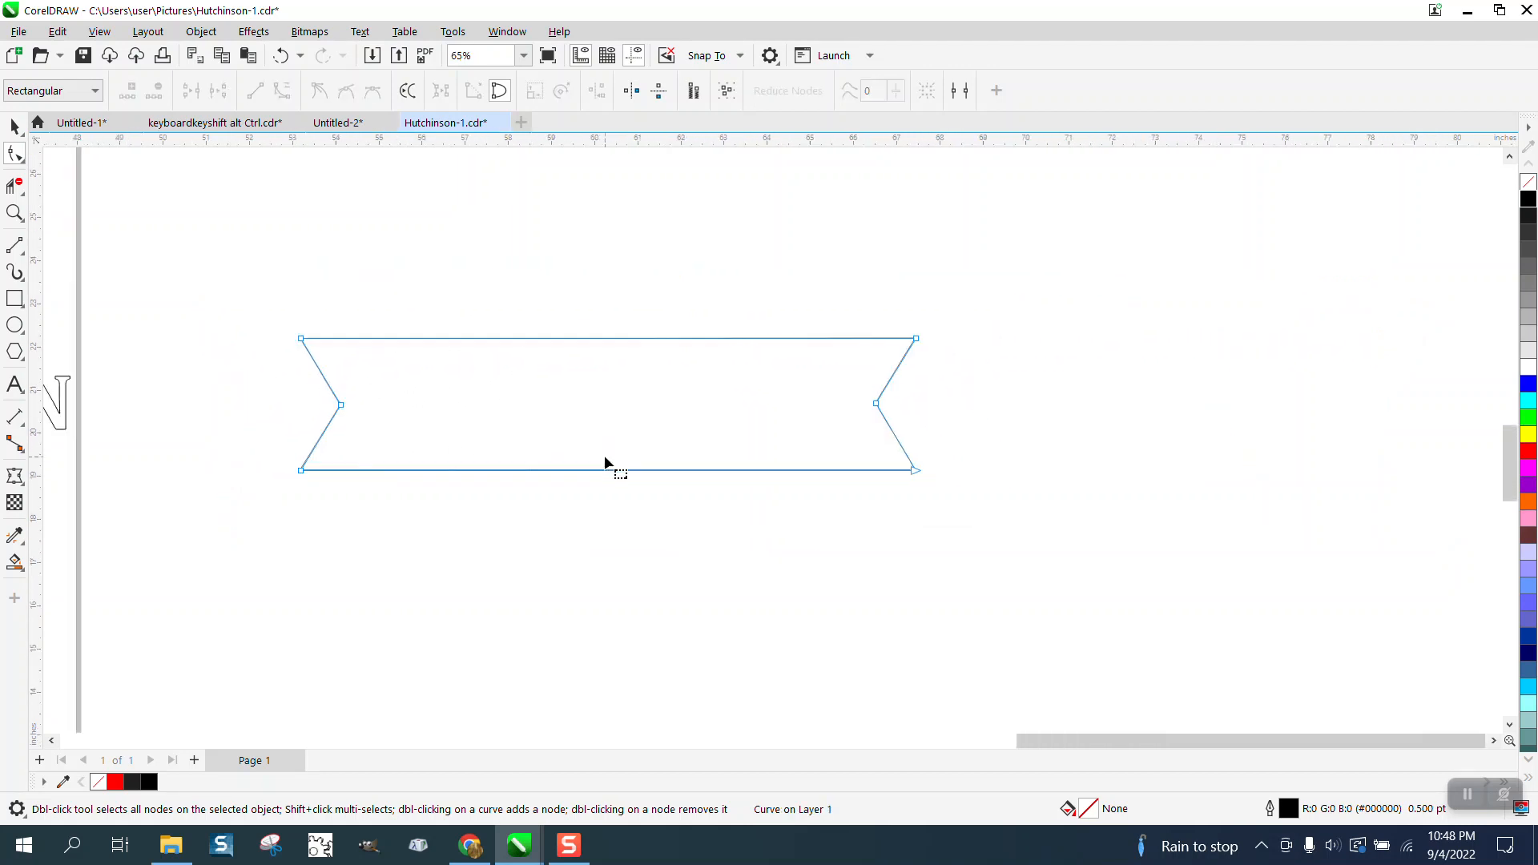
Apply an inside contour to the banner copy with 1 step and a 0.25-inch offset.
left_click(15, 563)
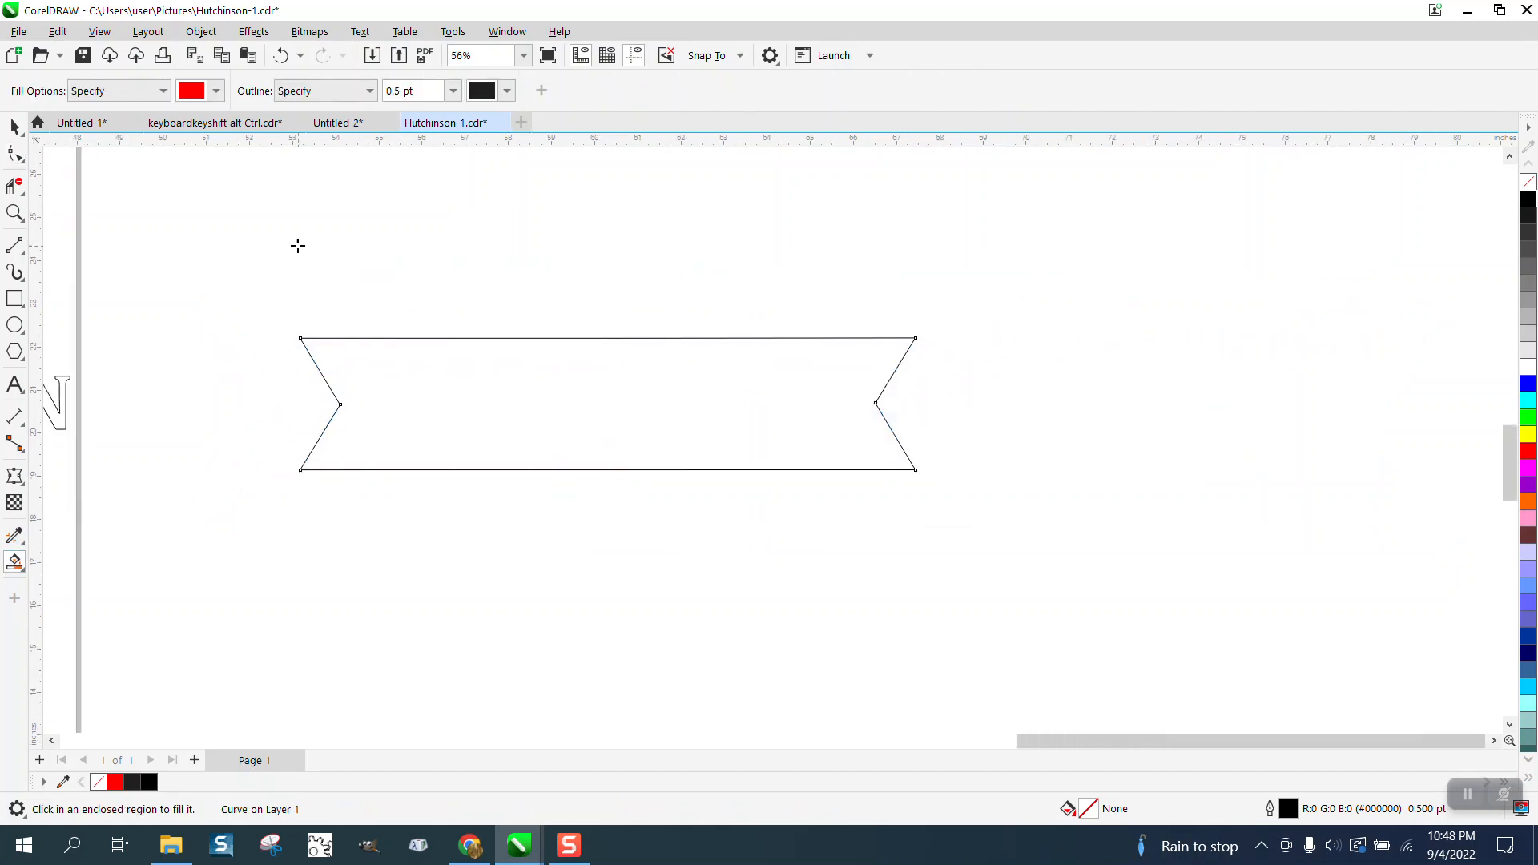
left_click(15, 127)
left_click(419, 337)
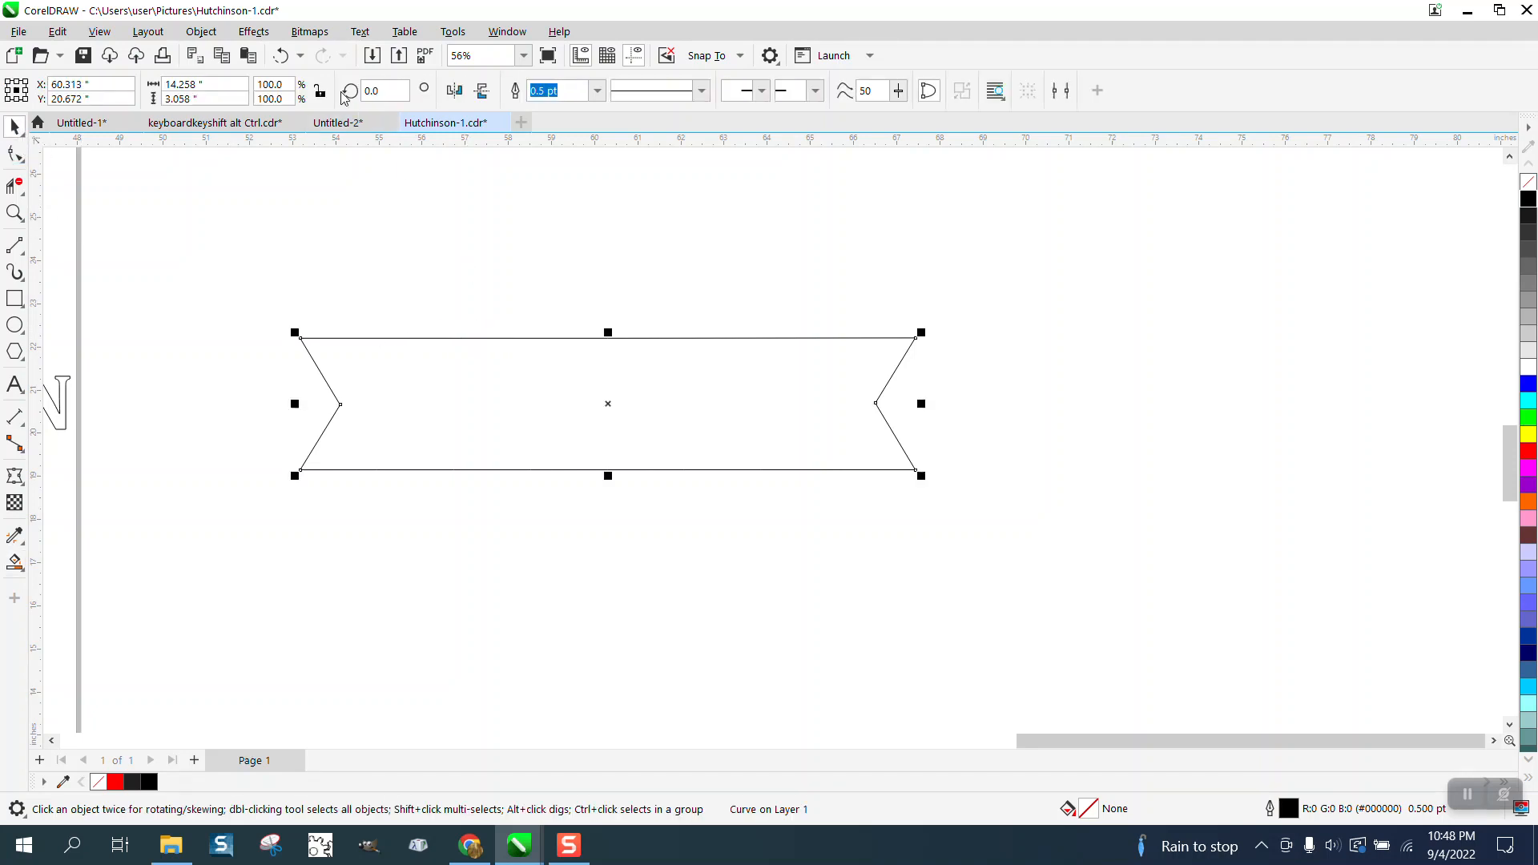
left_click(254, 32)
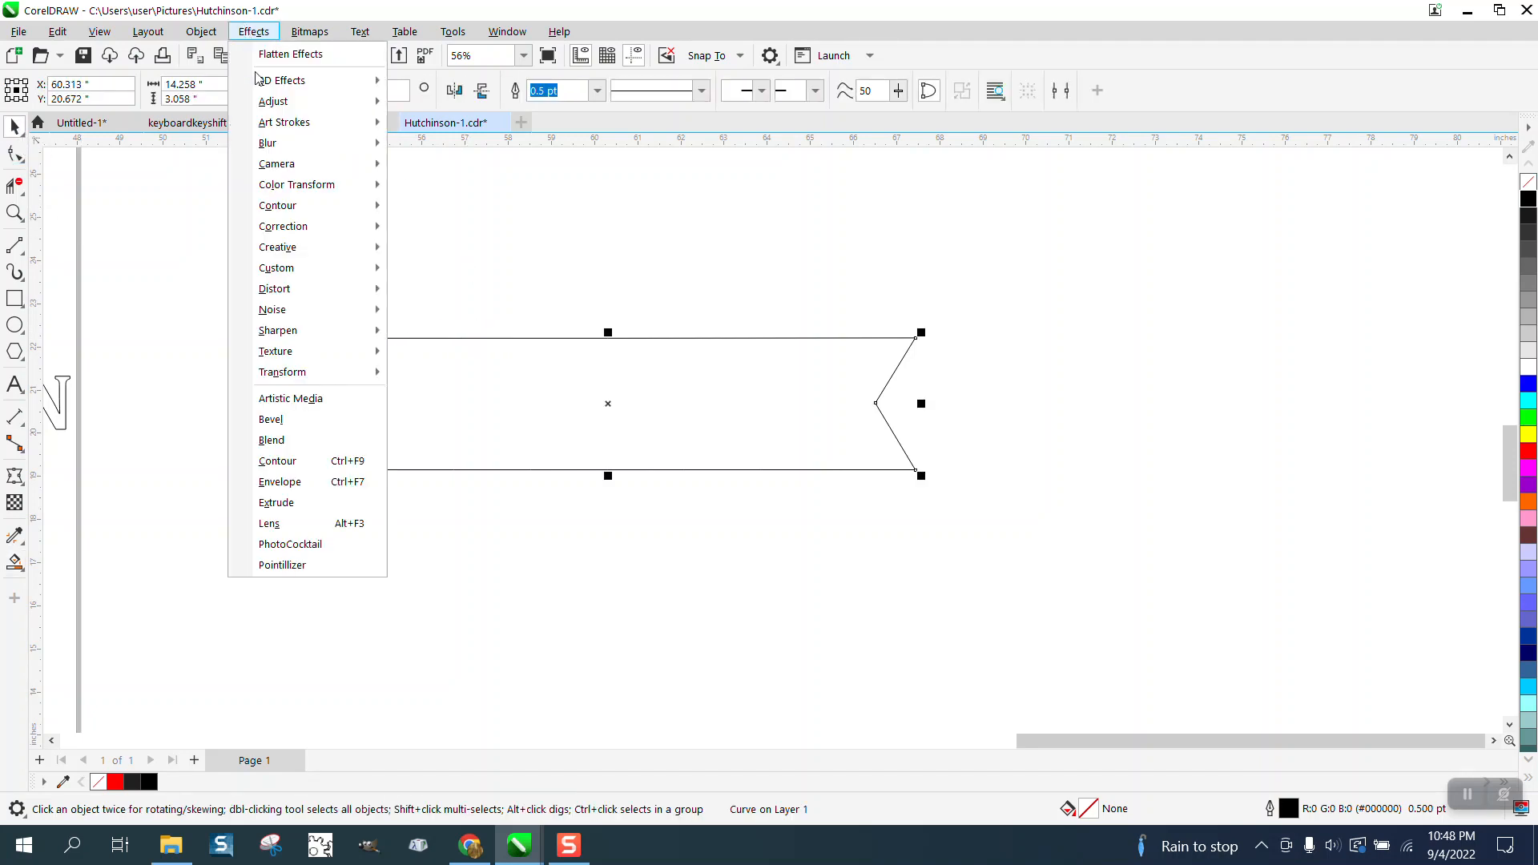
left_click(301, 462)
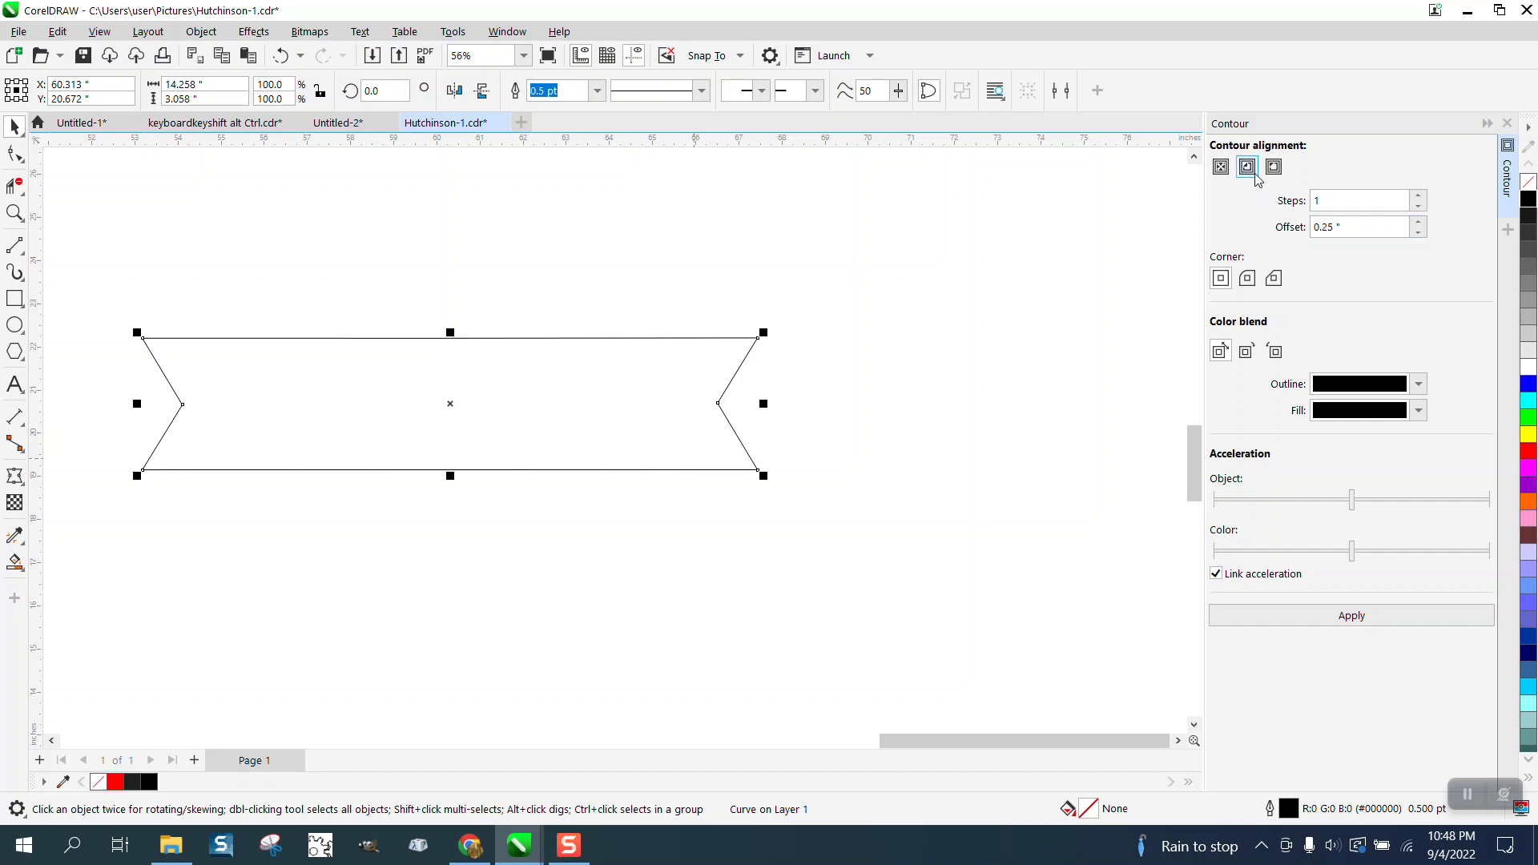
left_click(1364, 618)
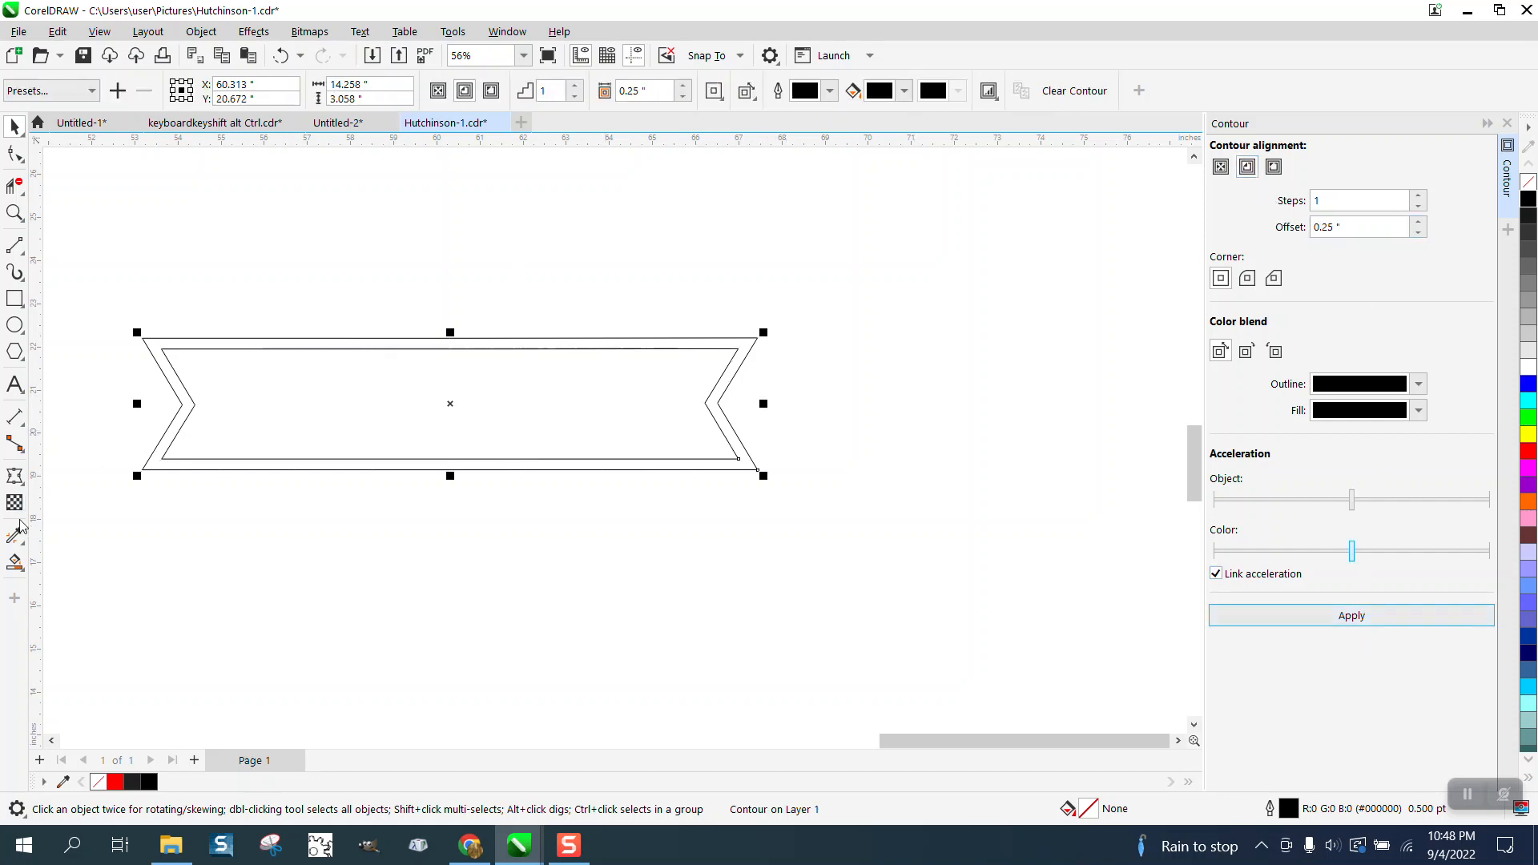
Smart Fill the inner contour area in red and move the resulting shape 36 inches left onto the fish design's banner.
left_click(14, 562)
left_click(388, 434)
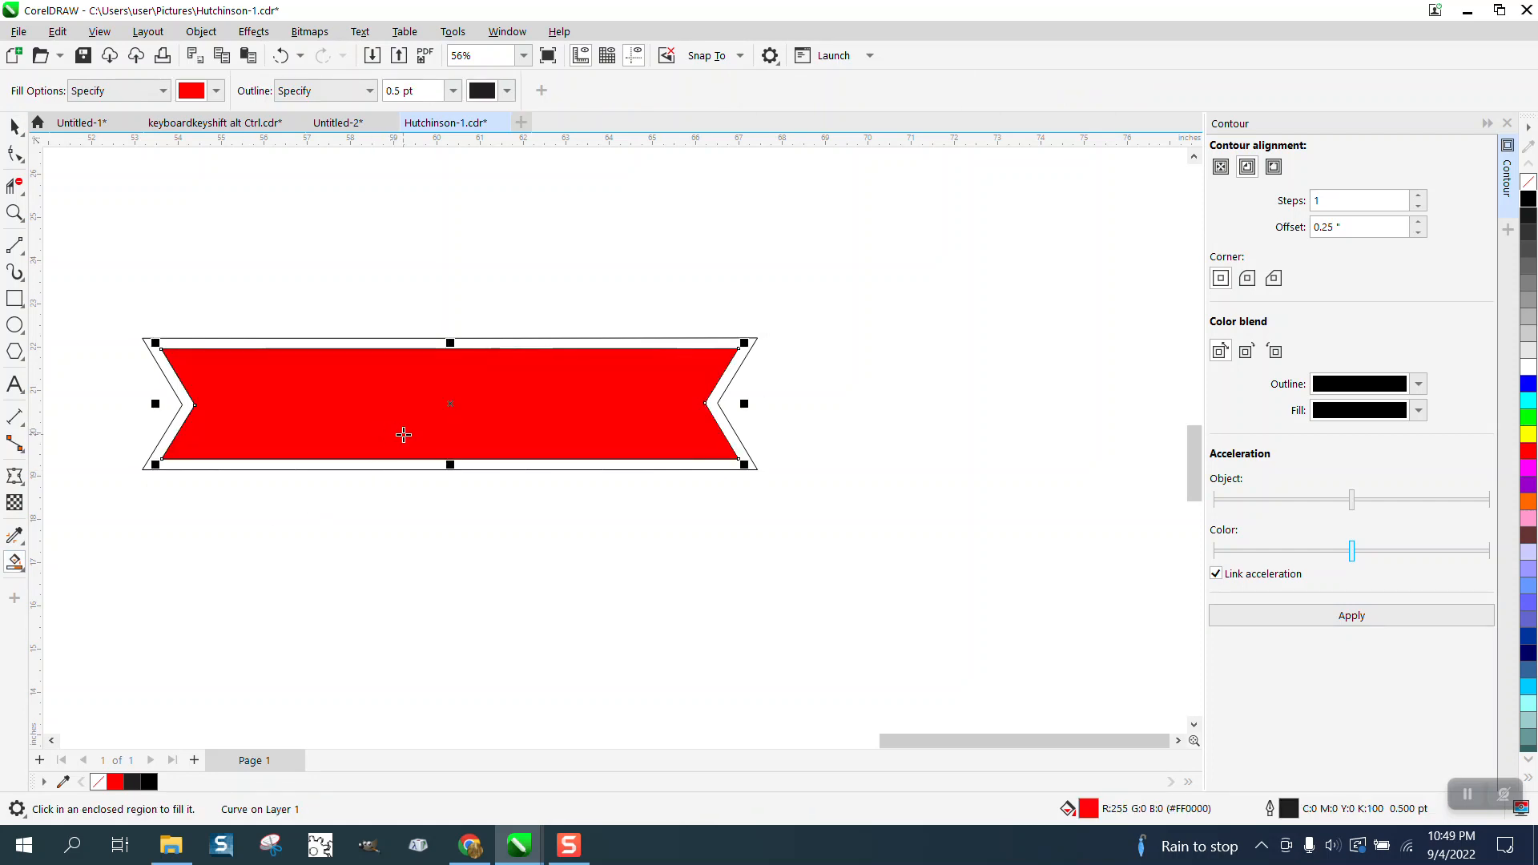
key("Delete")
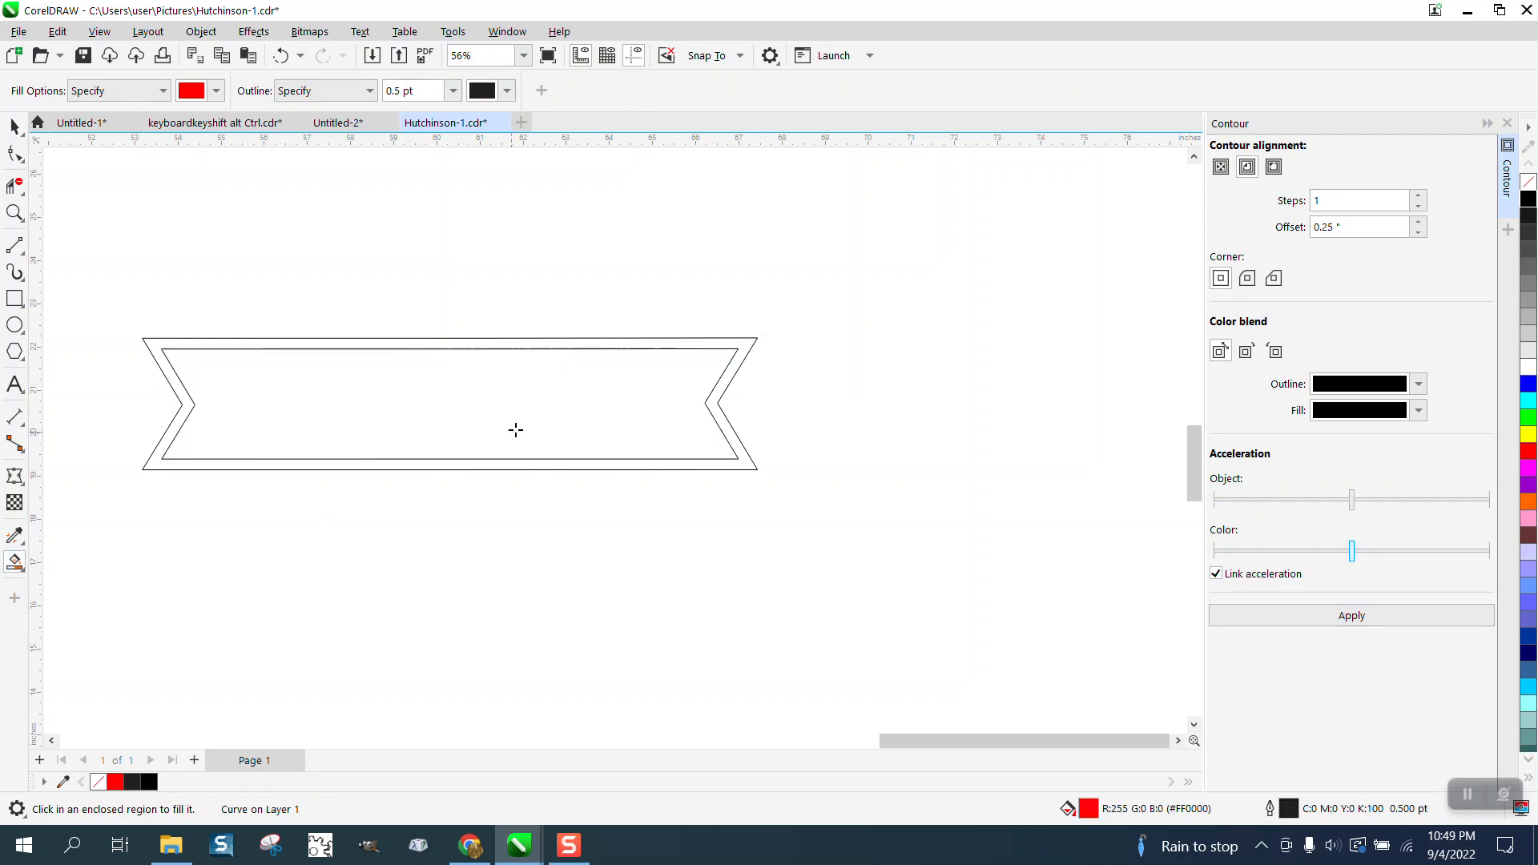
scroll(521, 428, "down", 2)
scroll(567, 413, "down", 3)
left_click(15, 212)
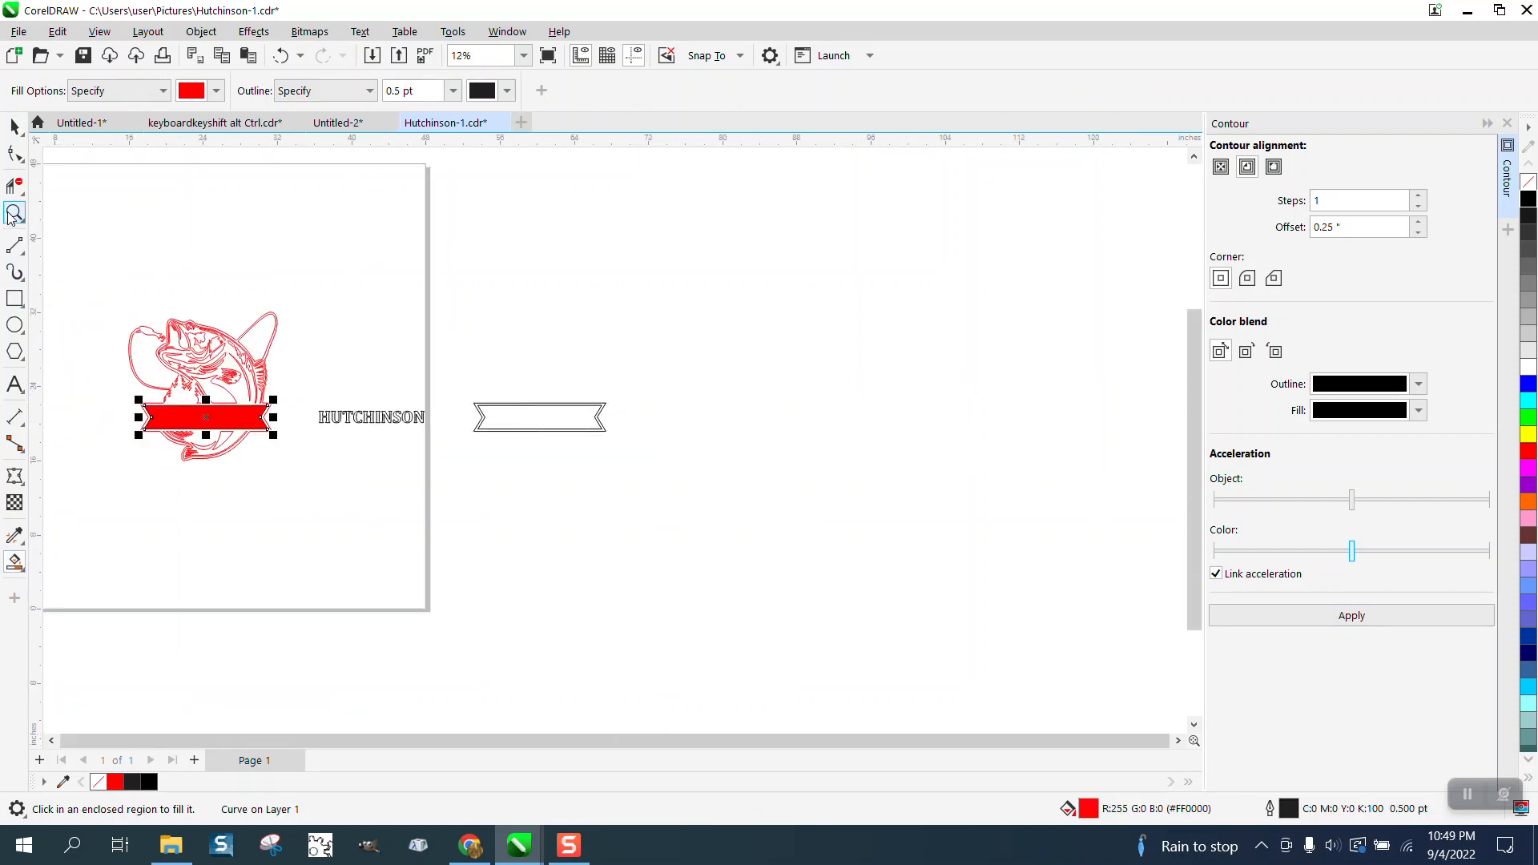
Remove the red fill from the inset banner shape on the fish design, keeping its outline.
left_click_drag(93, 342, 473, 486)
left_click(15, 126)
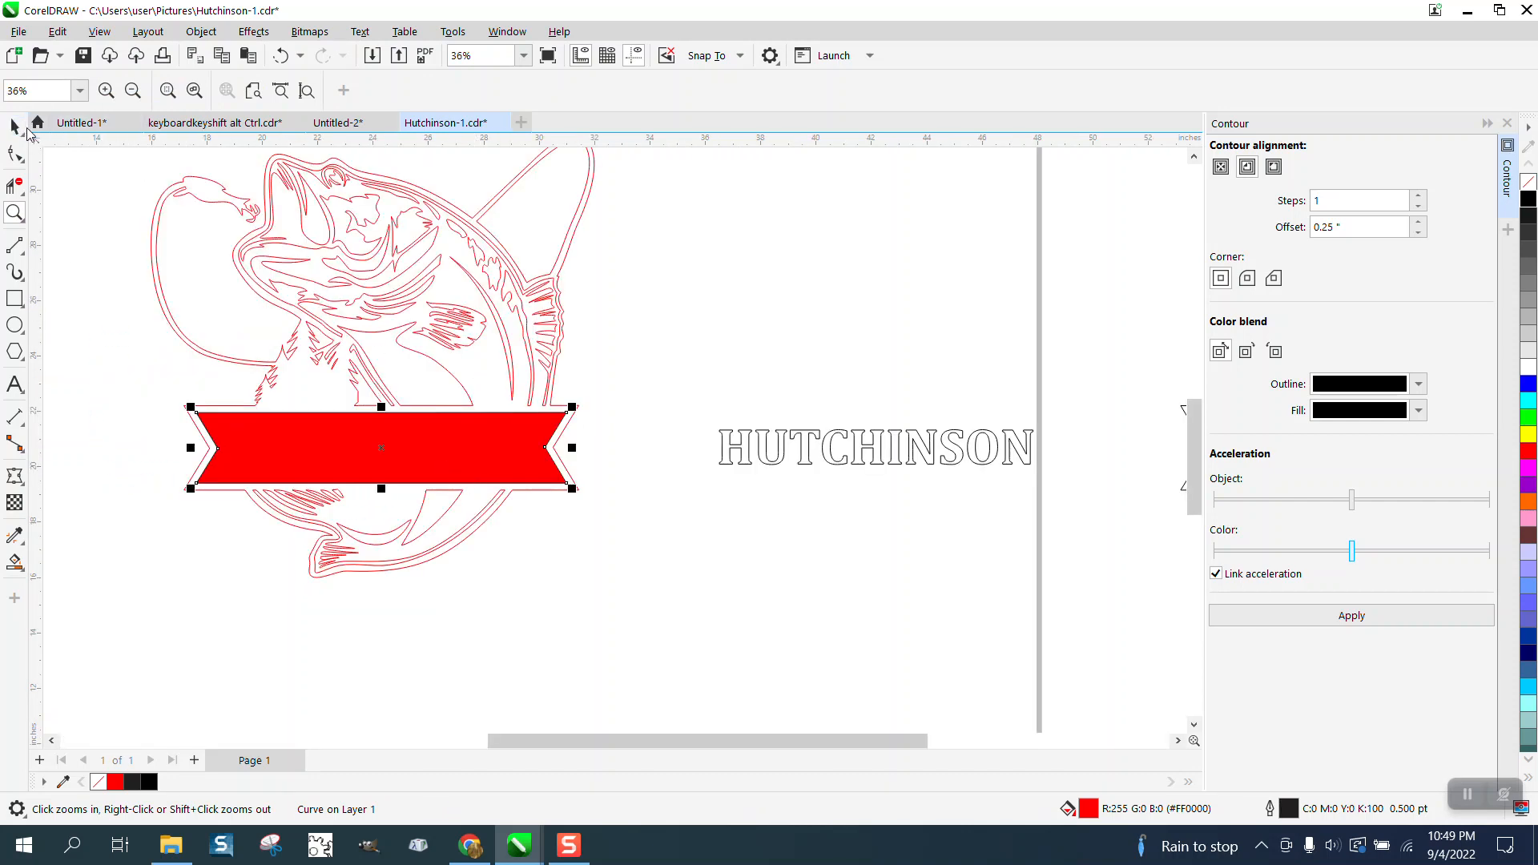
left_click(1526, 184)
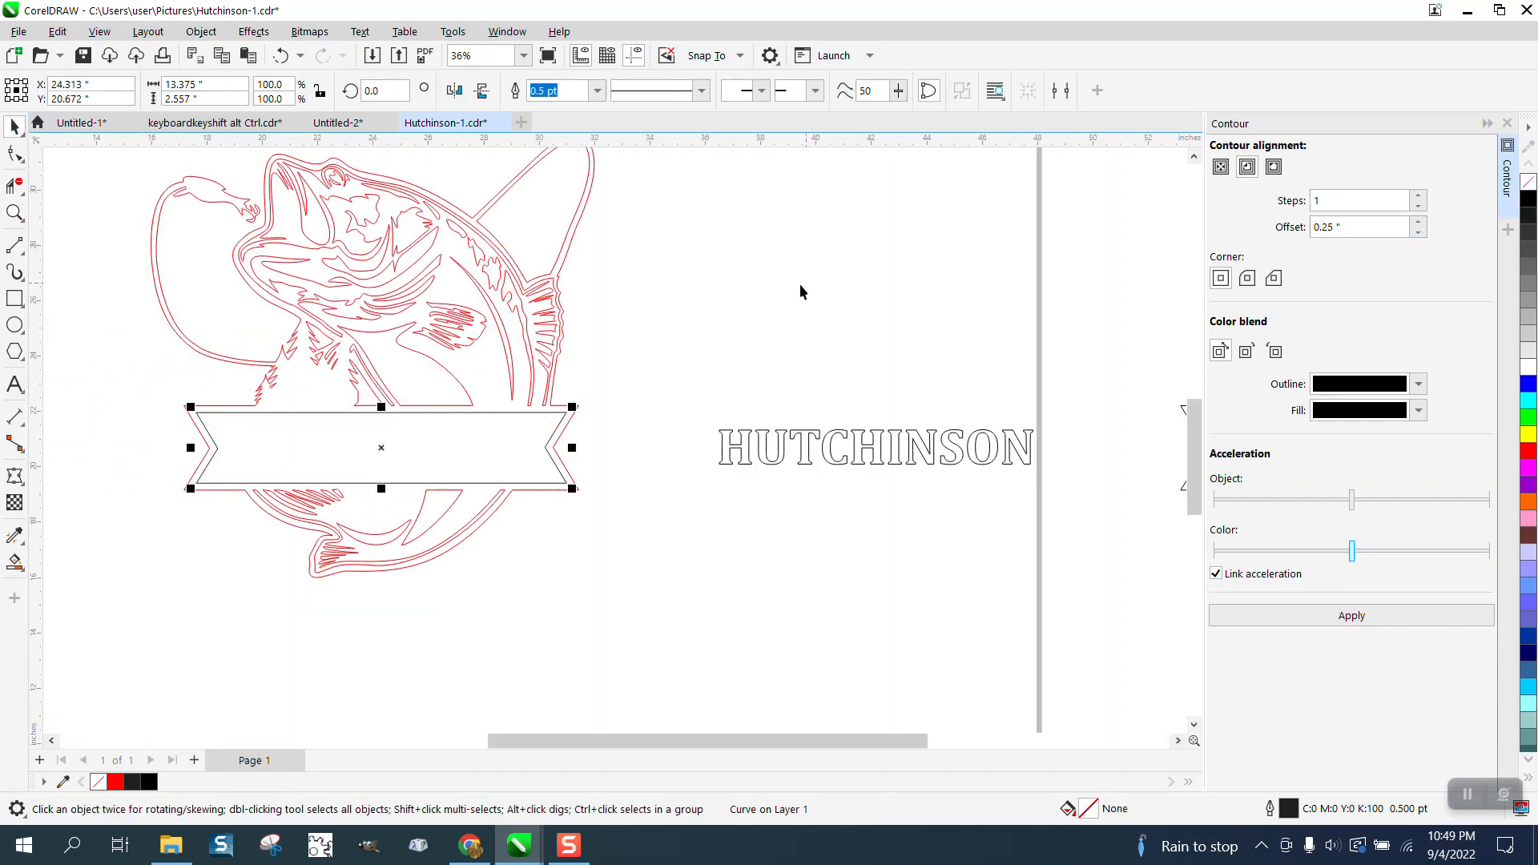
Select all the name lettering and move it 18 inches left into the inset banner.
key("Escape")
left_click(729, 463)
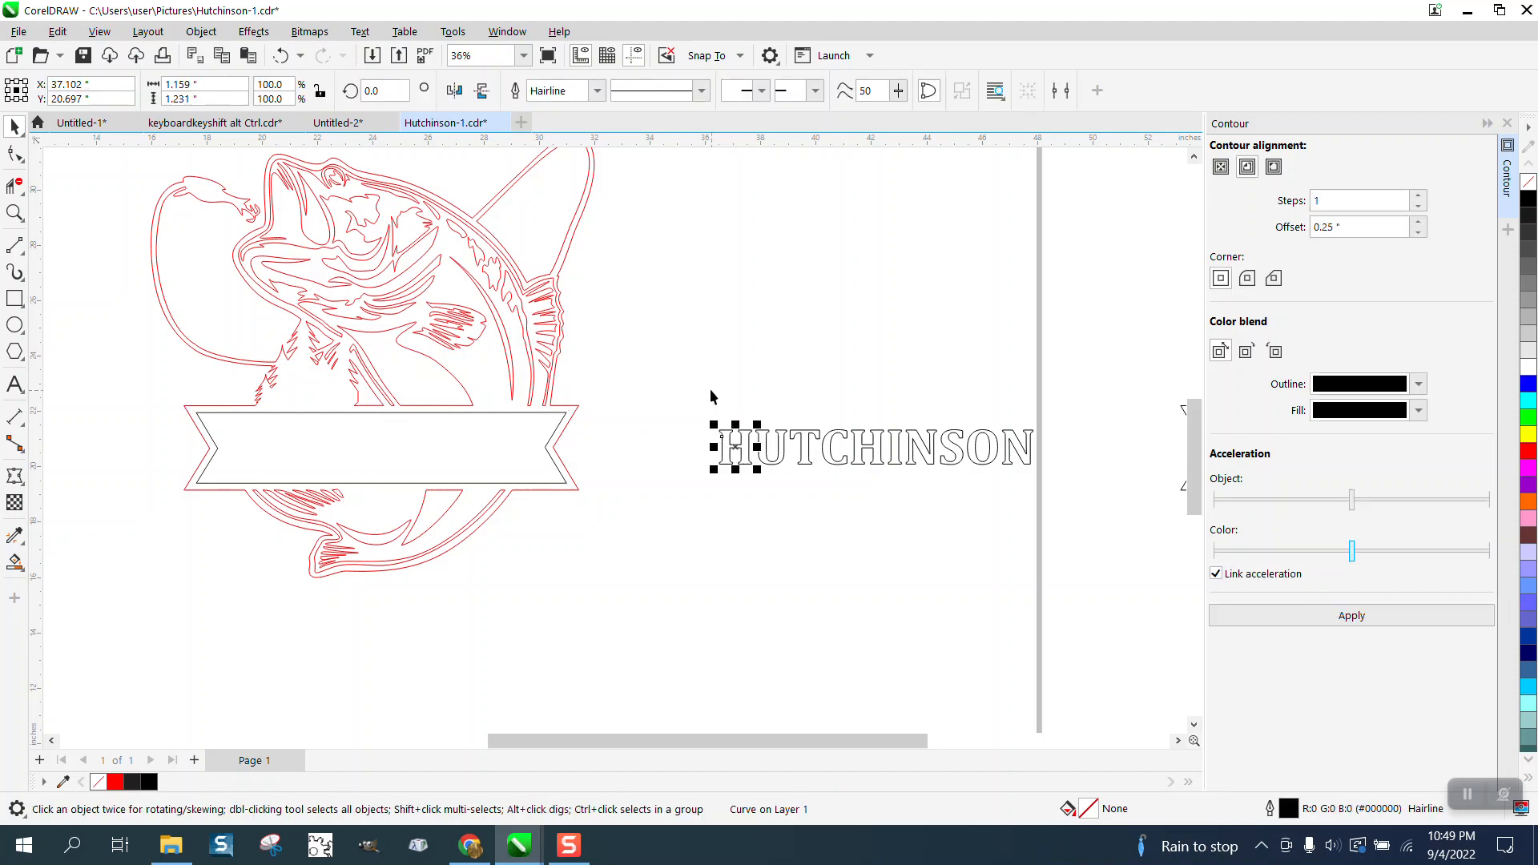
left_click_drag(702, 374, 1056, 514)
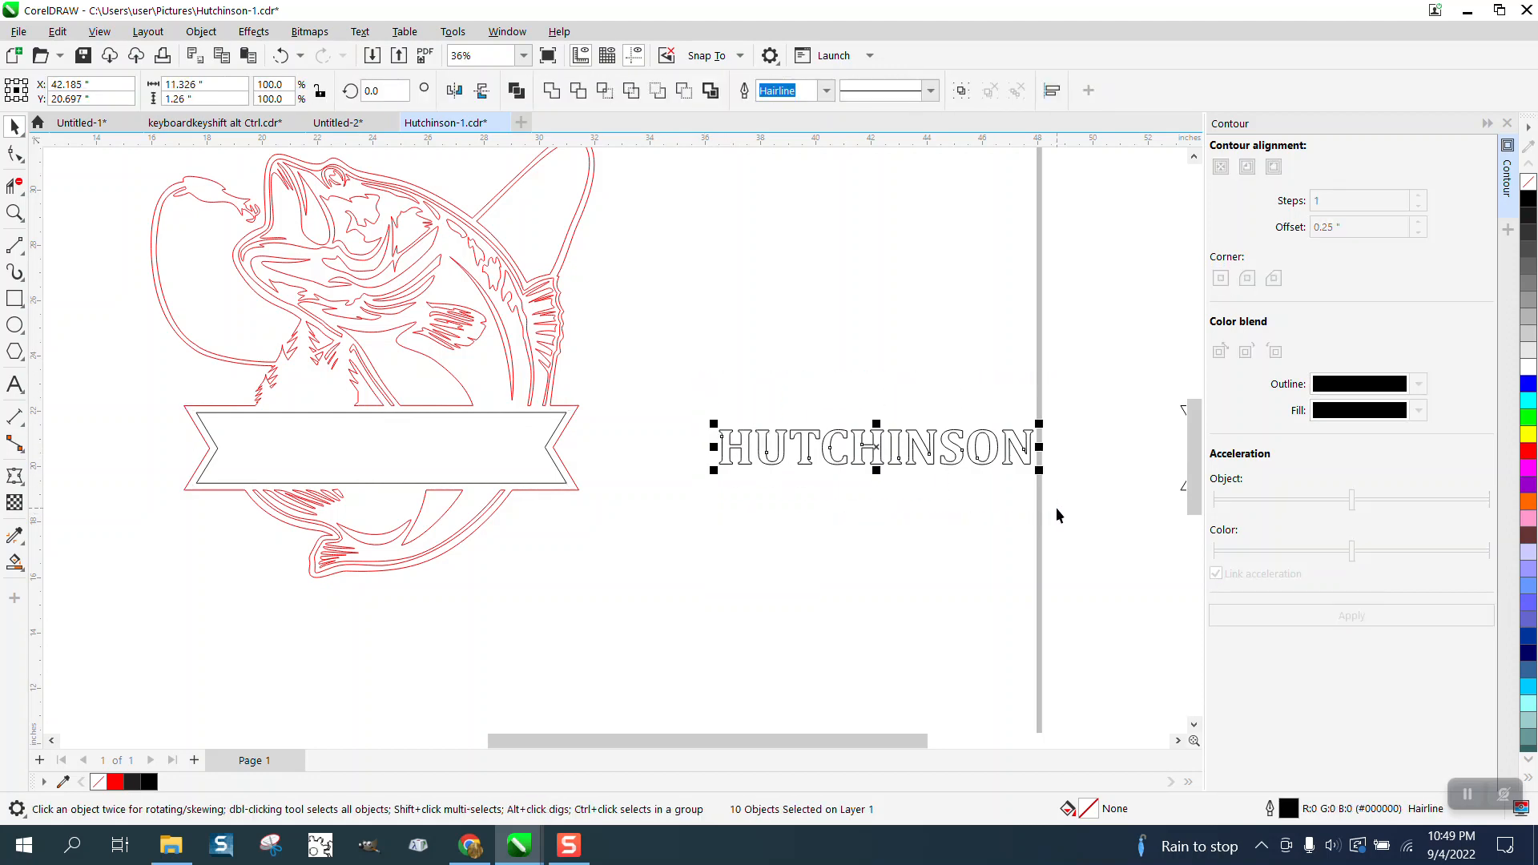
key("Left")
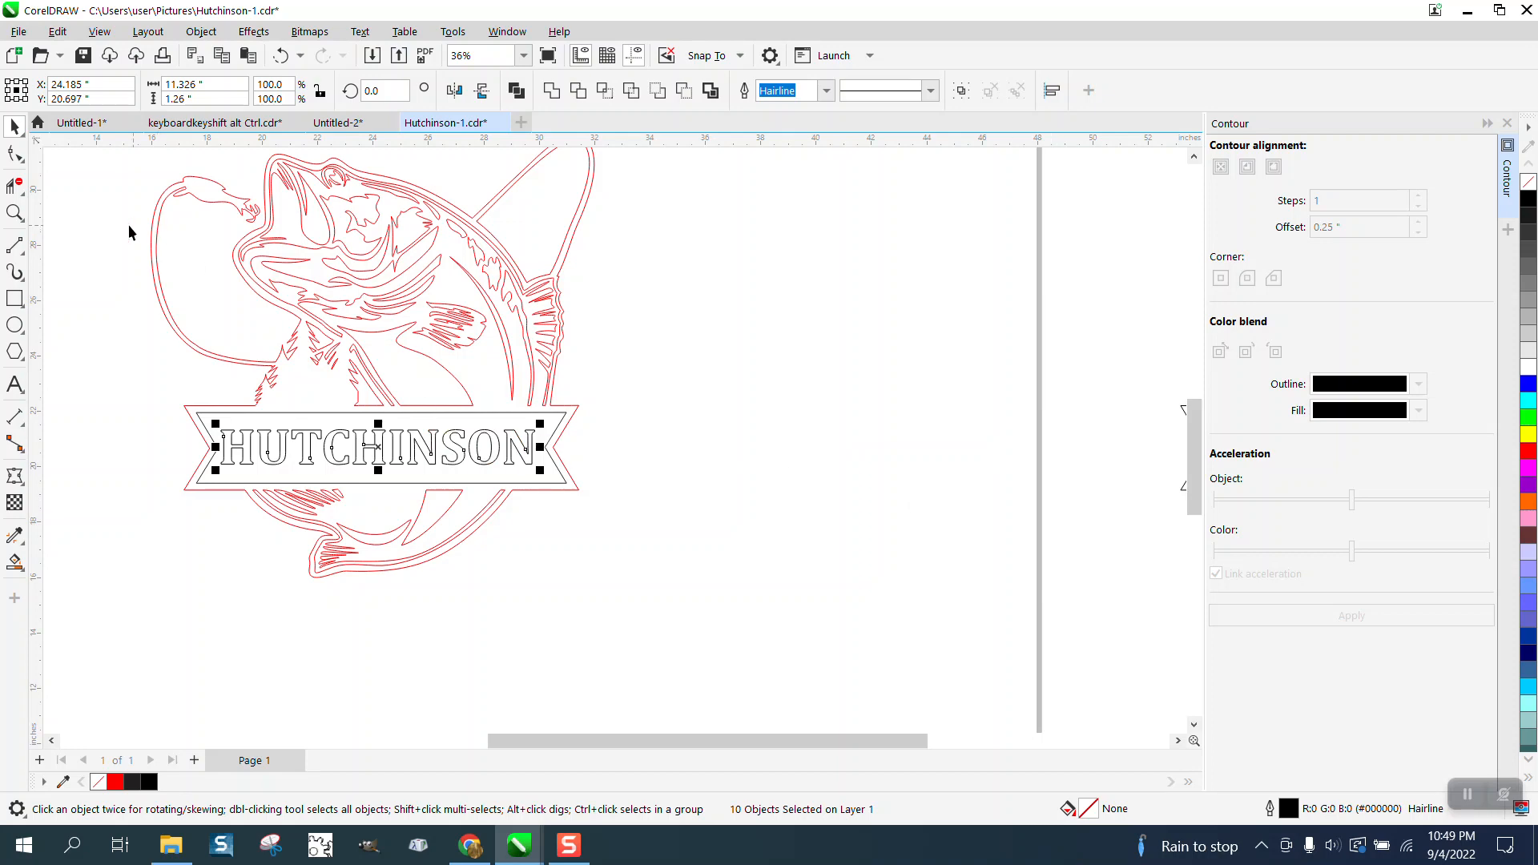
Draw a thin rectangle about 11.74 by 0.16 inches overlapping the bottoms of the banner letters.
left_click(14, 212)
left_click_drag(791, 624, 790, 622)
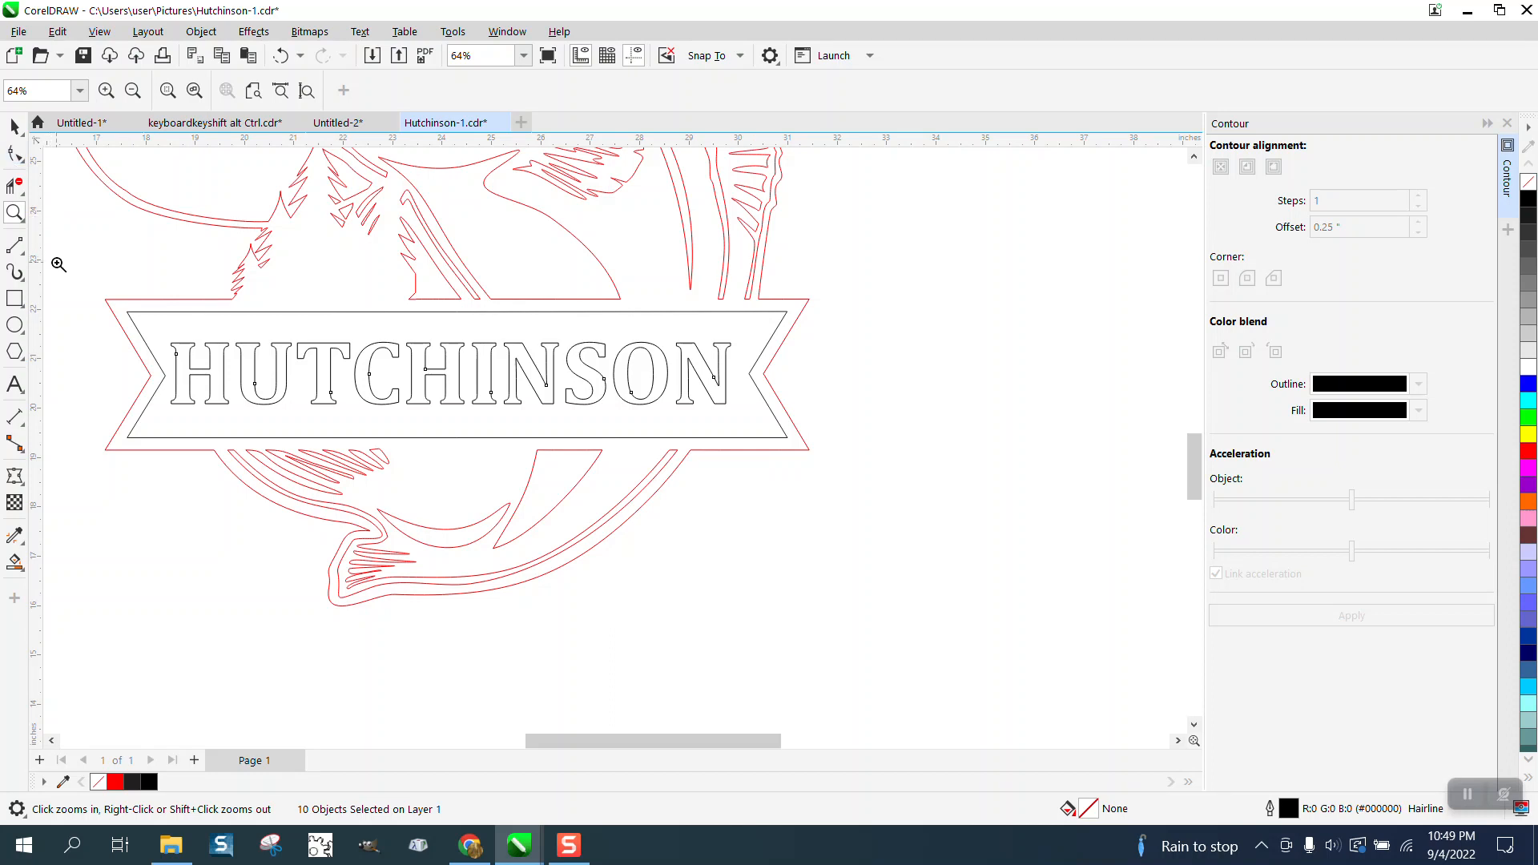
left_click(15, 298)
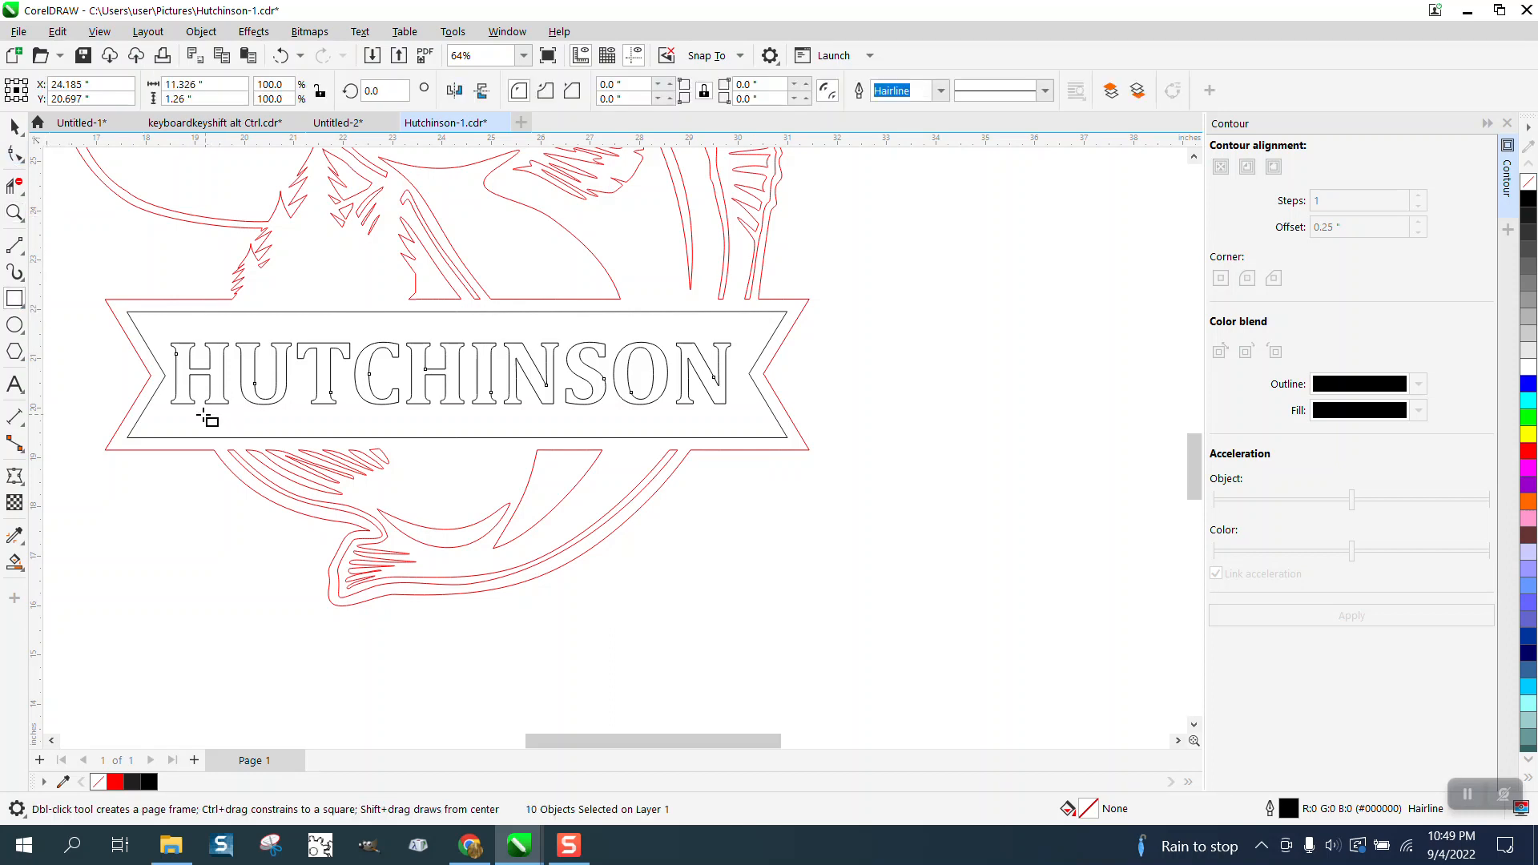
left_click_drag(161, 402, 741, 410)
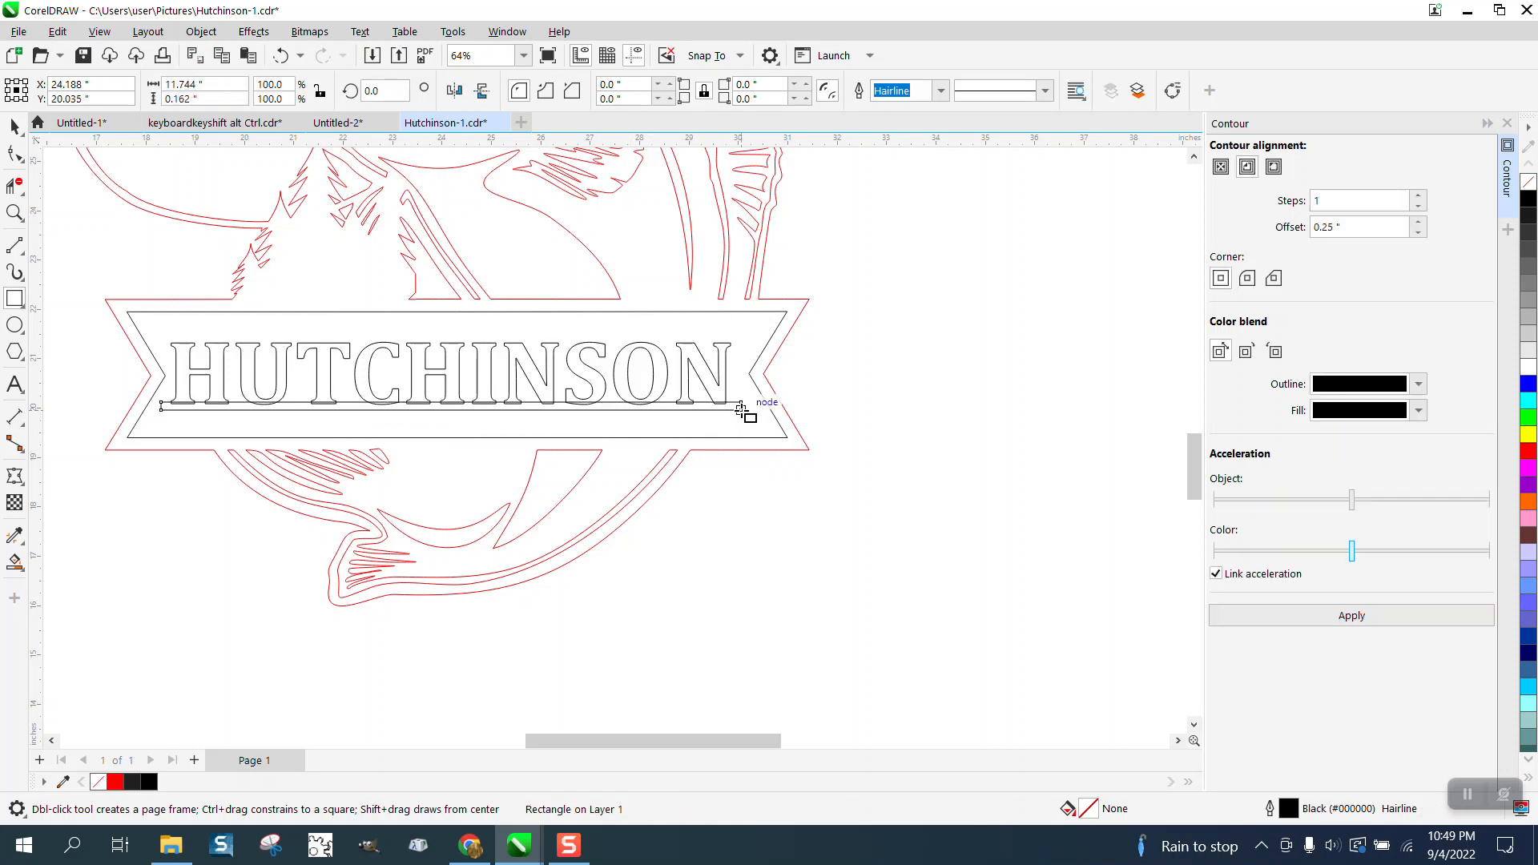
left_click(14, 152)
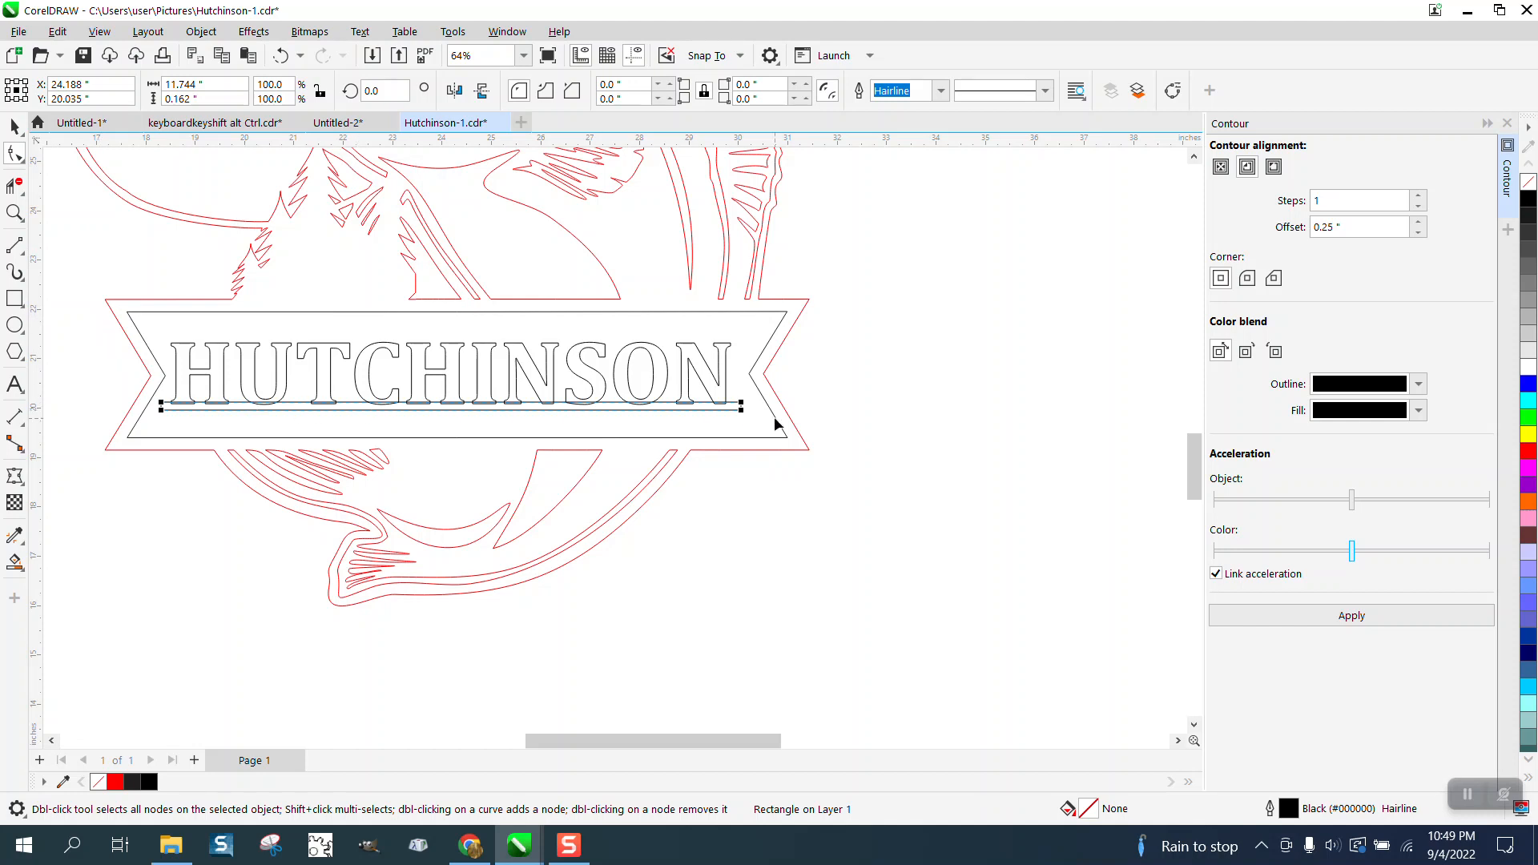
left_click(503, 399)
Weld the thin rectangle and the name letters into one curve.
left_click(14, 125)
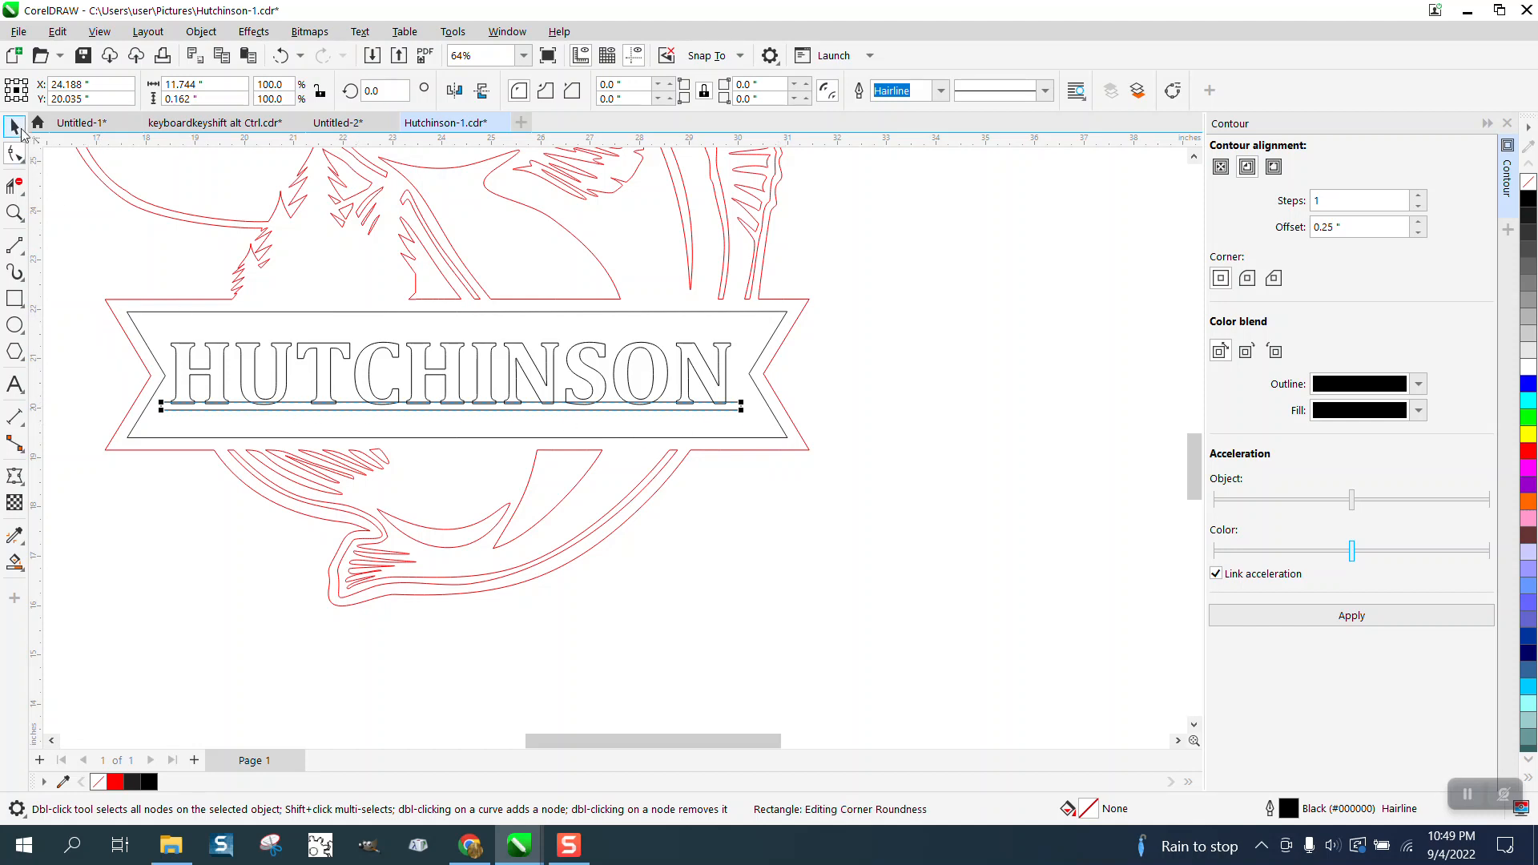
left_click(86, 301)
left_click_drag(681, 405, 757, 428)
left_click(551, 91)
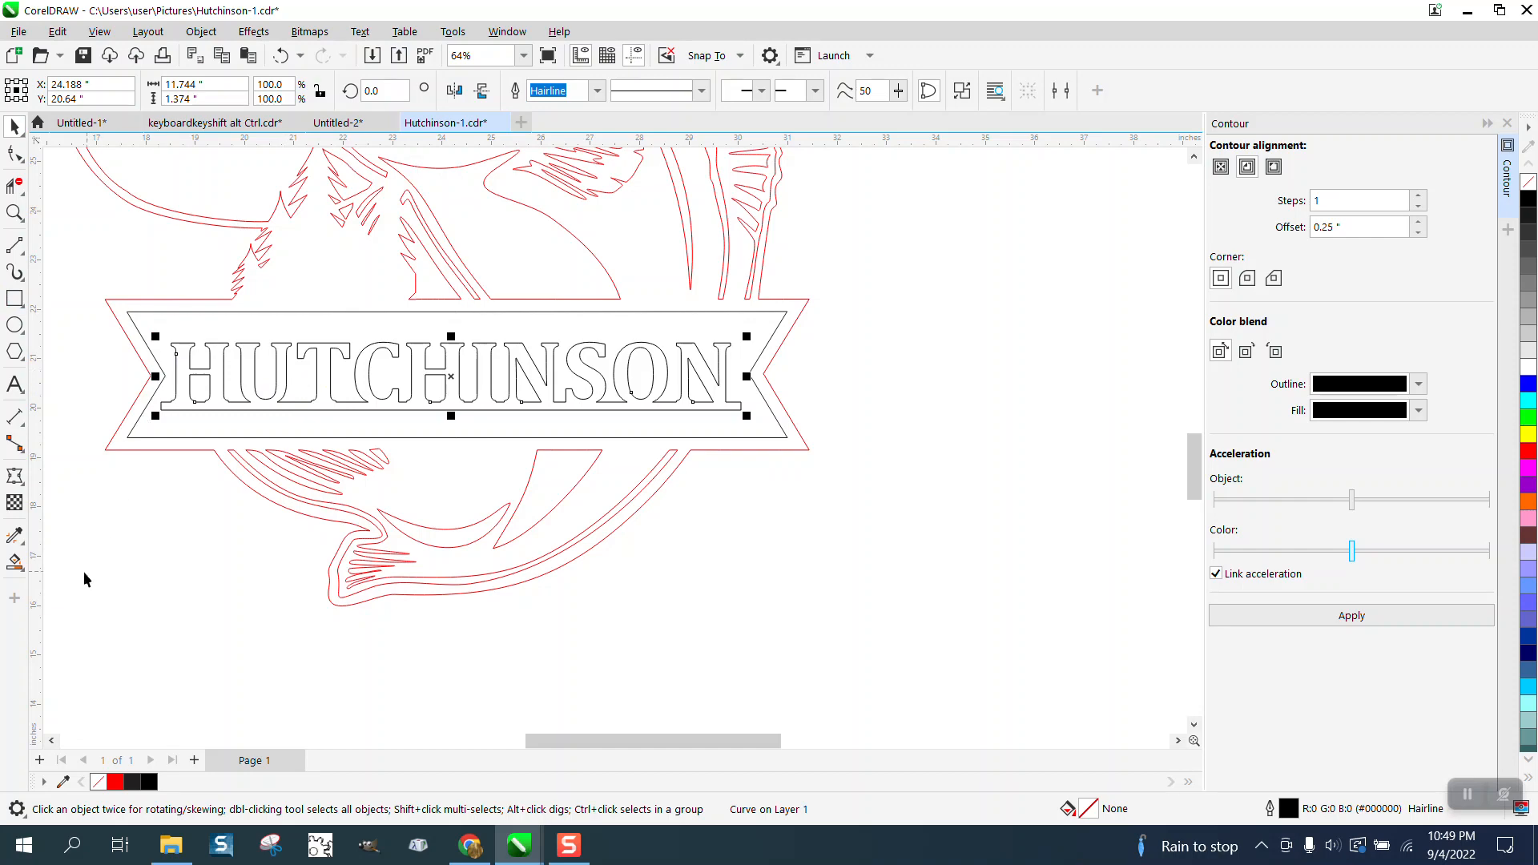
Try a red Smart Fill on the fish and banner region, and undo it.
left_click(13, 563)
left_click(454, 570)
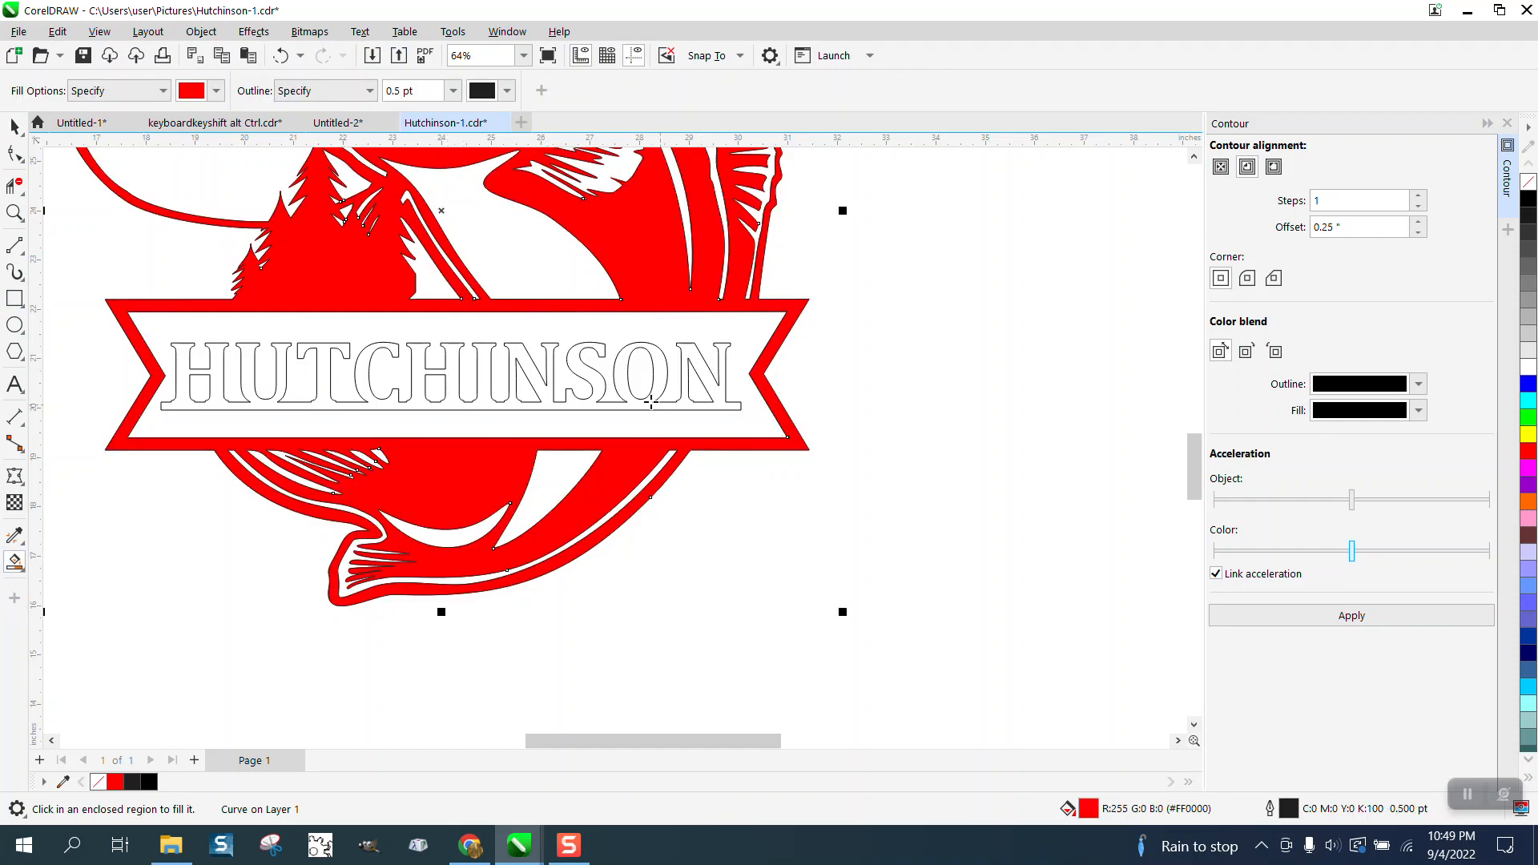
left_click(281, 55)
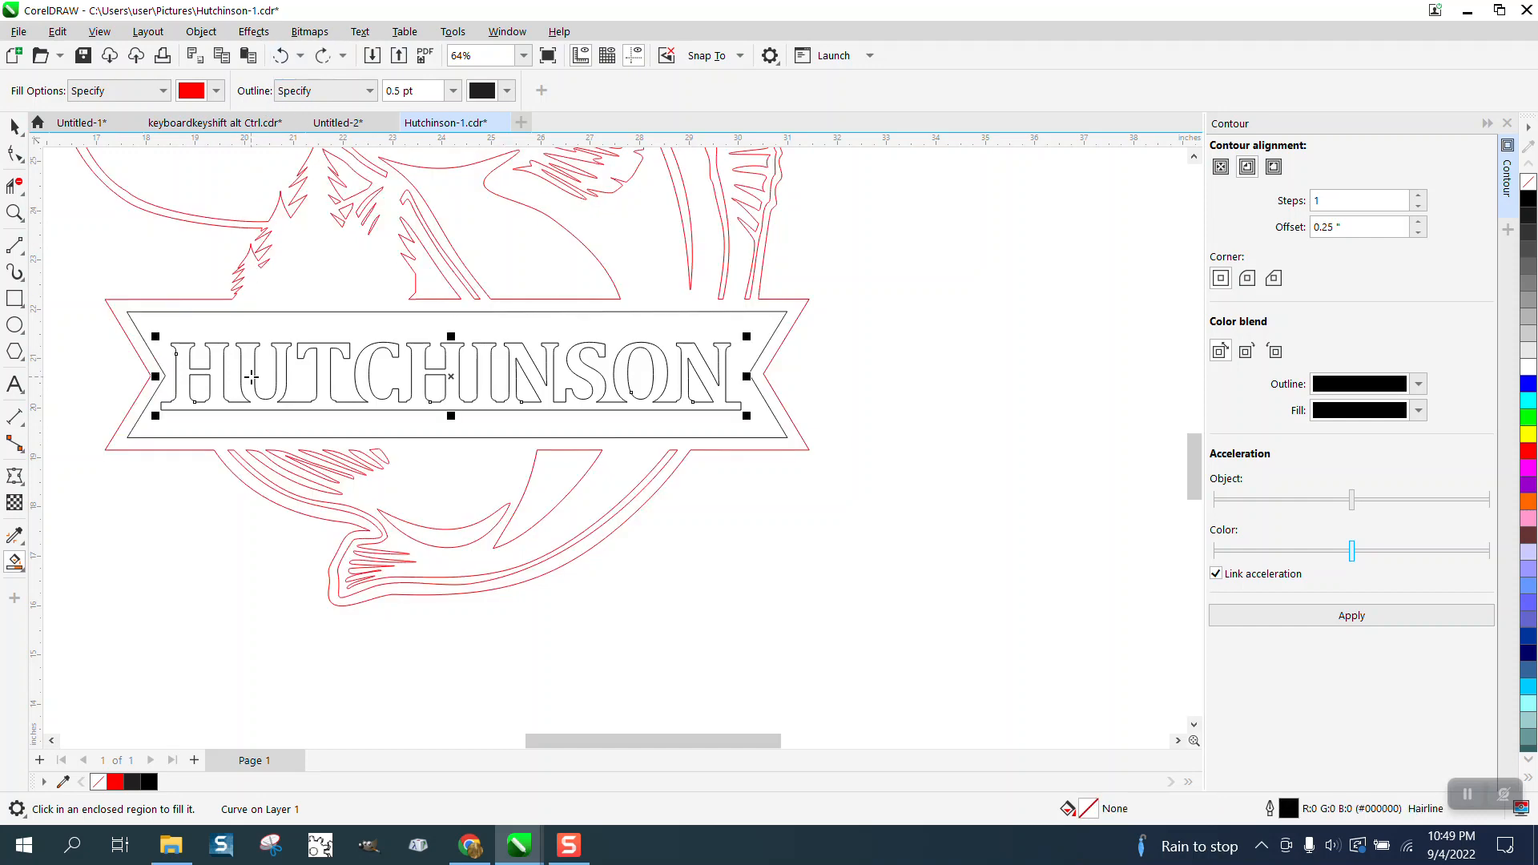
Draw slanted 2-point lines from both lower corners of the lettering bar to the inset banner's bottom edge.
left_click(14, 213)
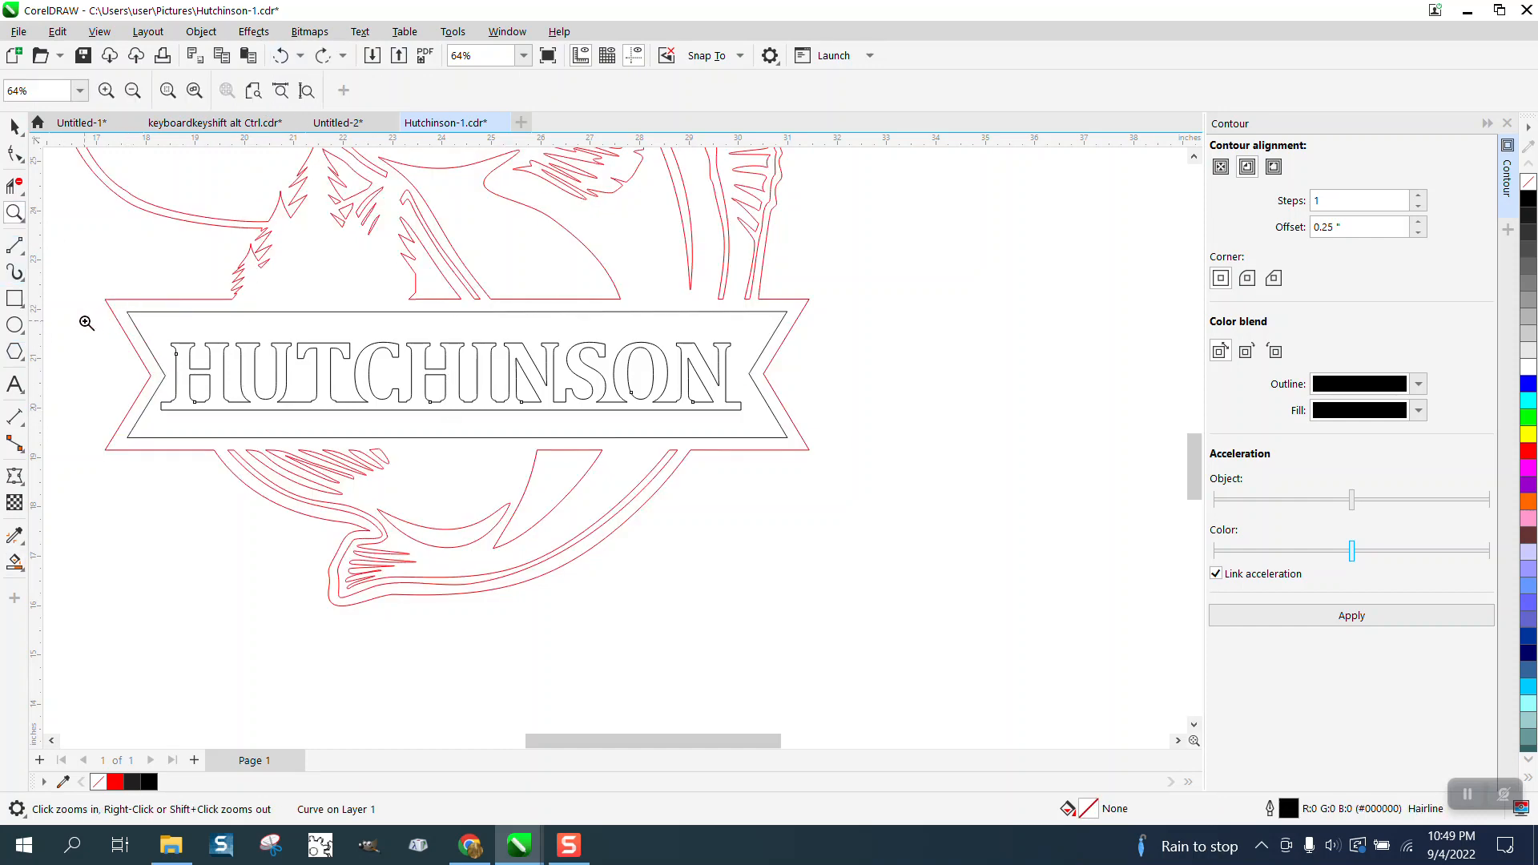
scroll(777, 521, "up", 1)
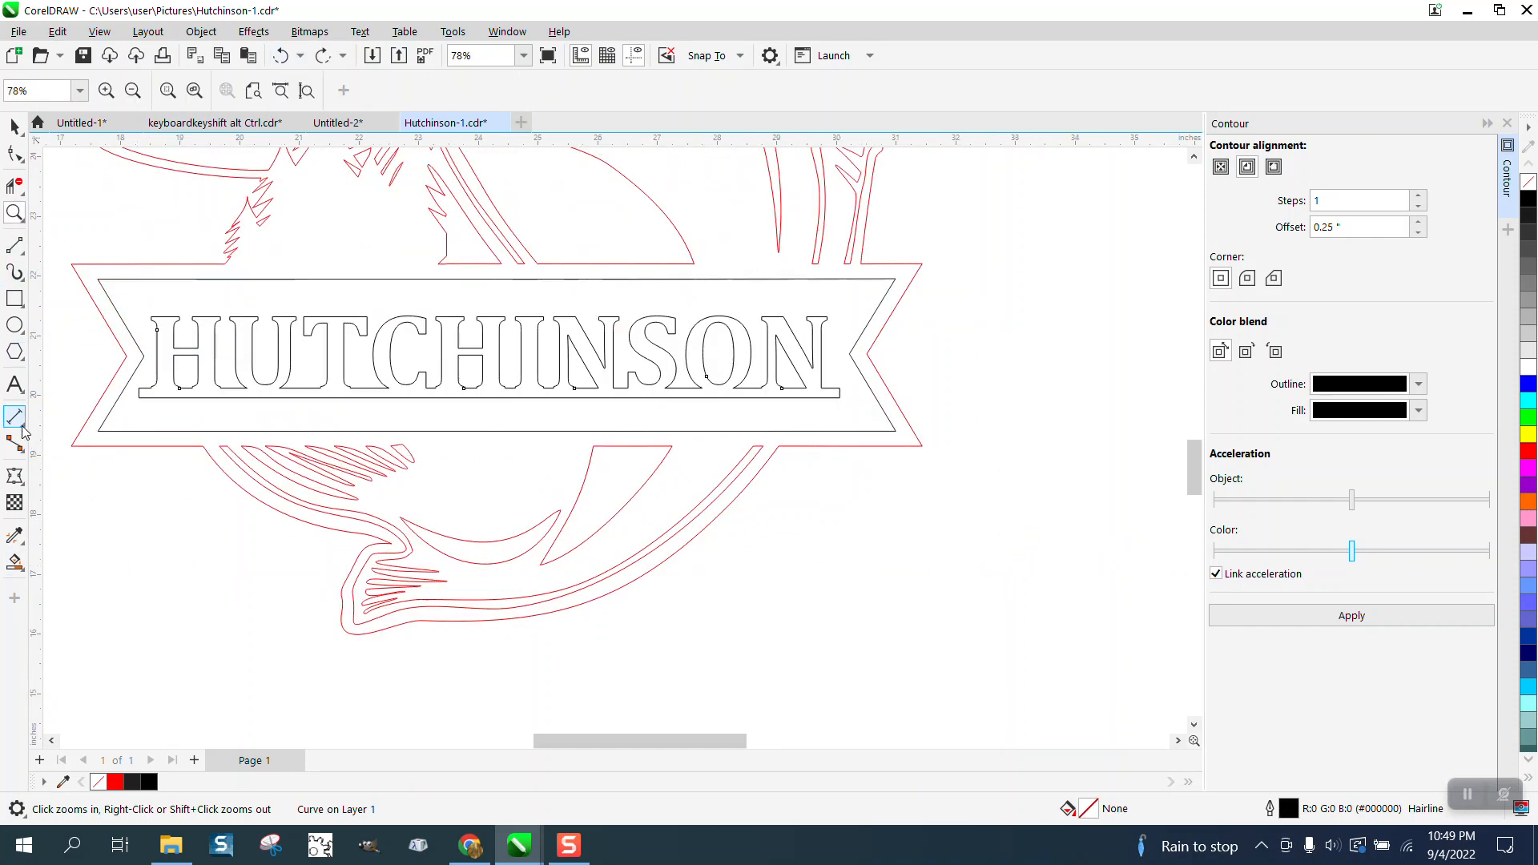
mouse_move(18, 255)
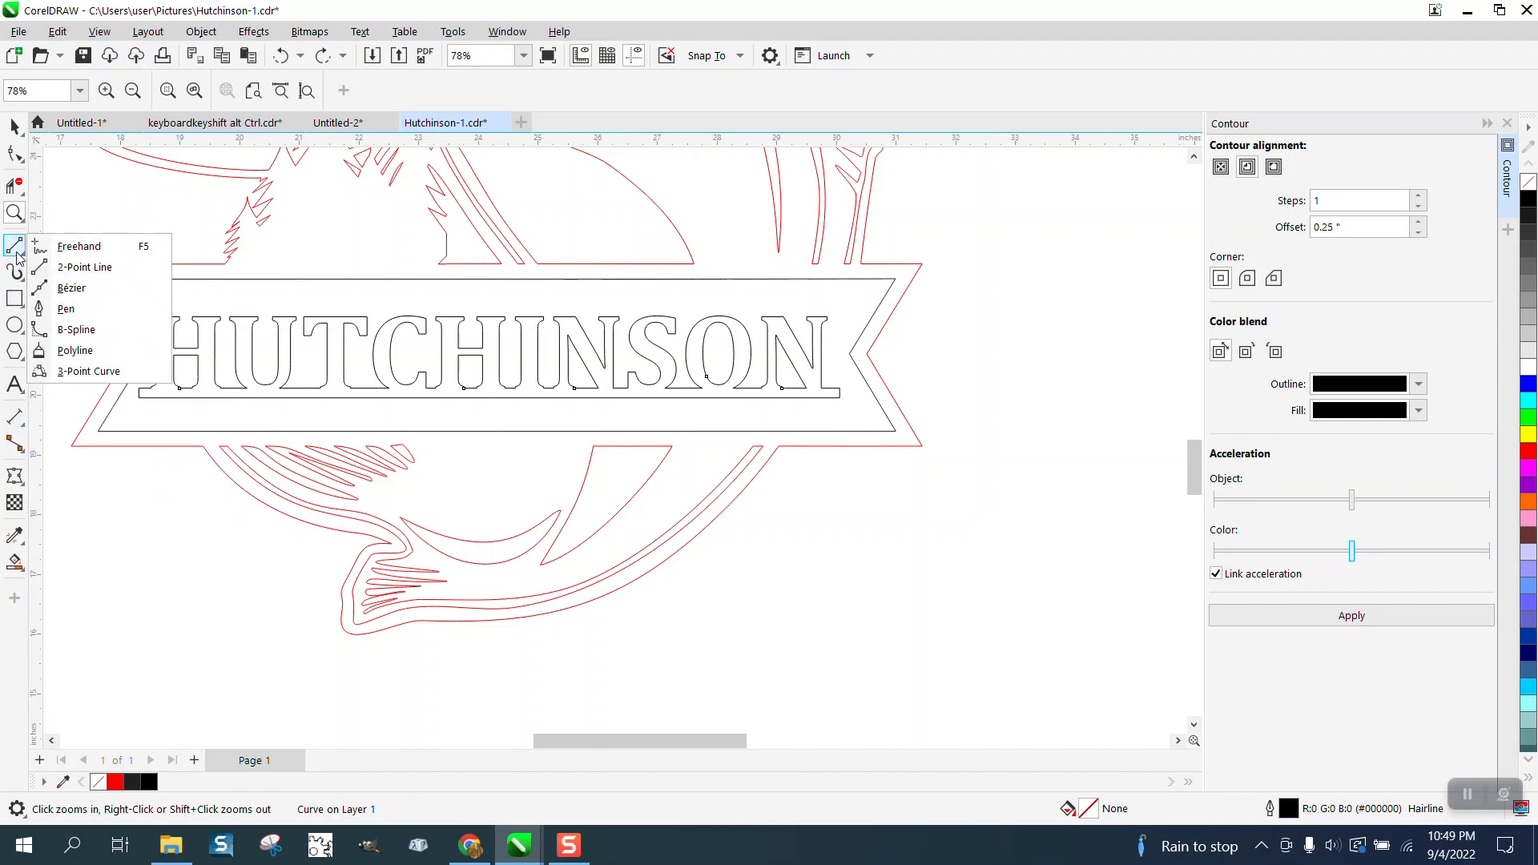
left_click(85, 267)
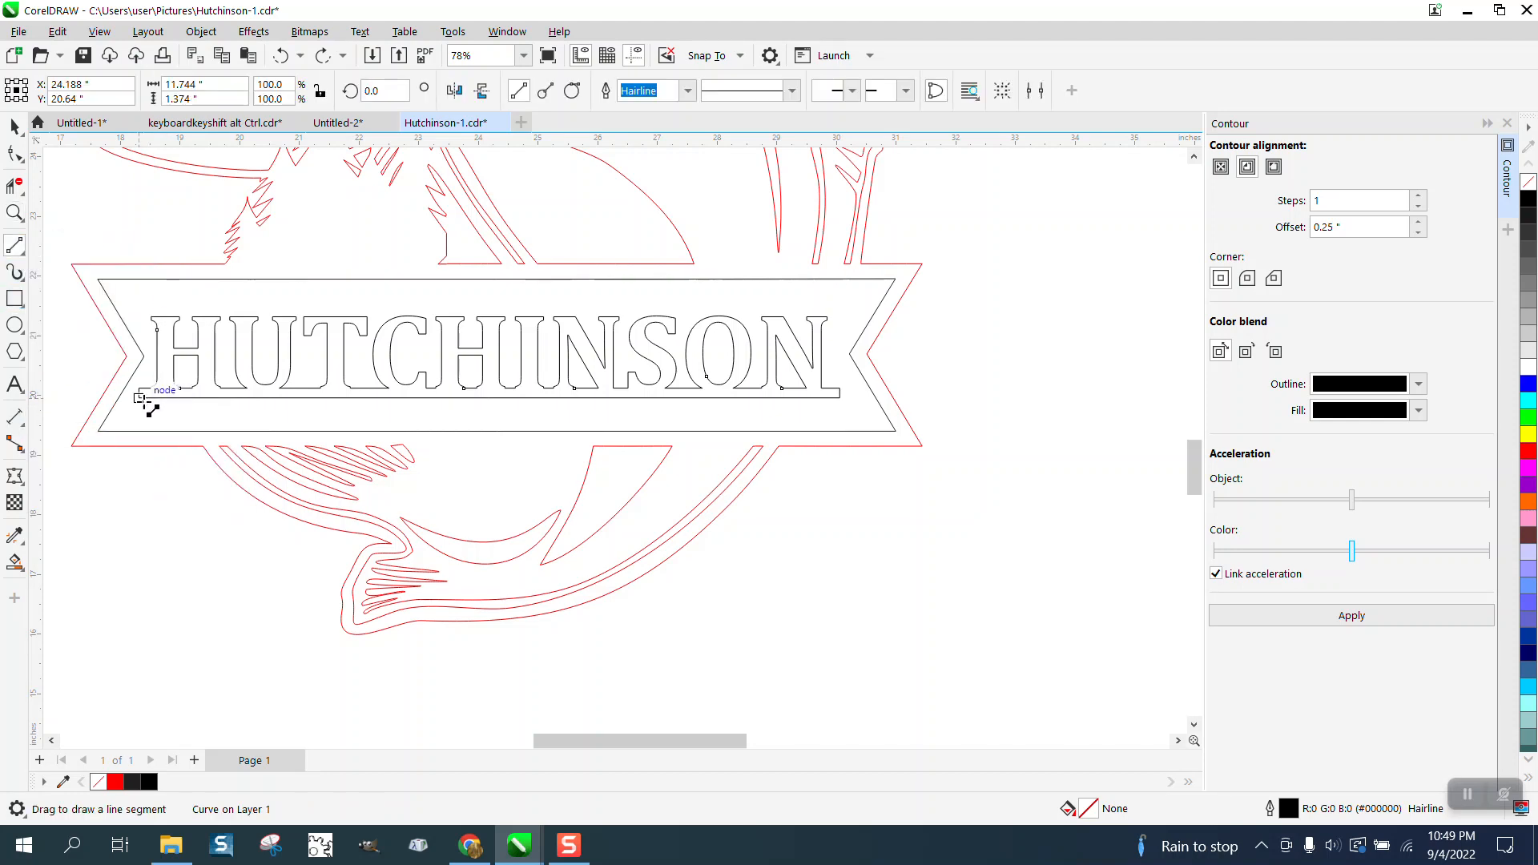
left_click_drag(139, 396, 118, 430)
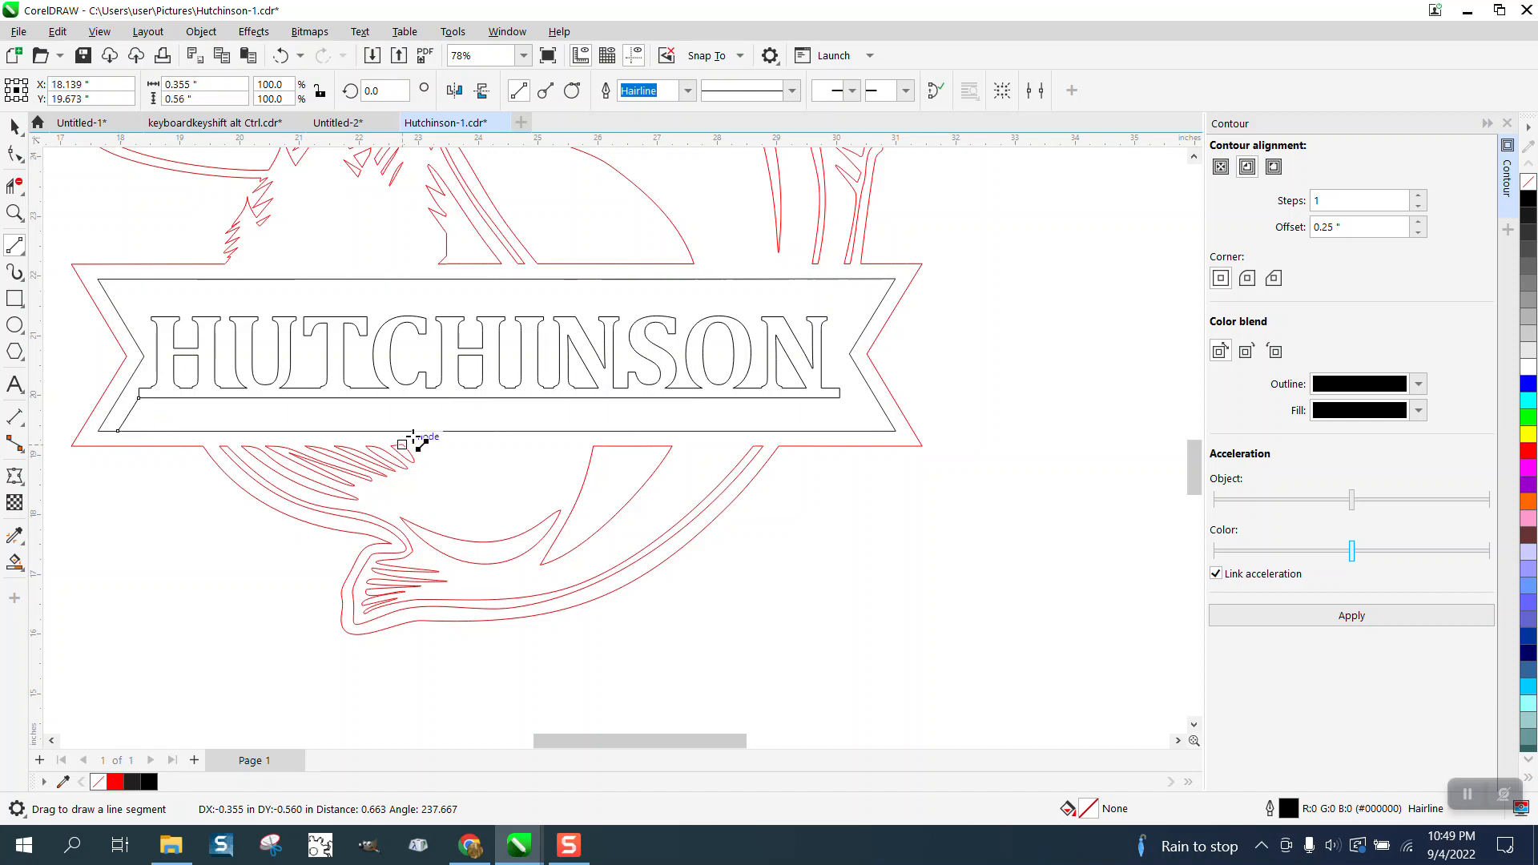
left_click_drag(841, 397, 865, 433)
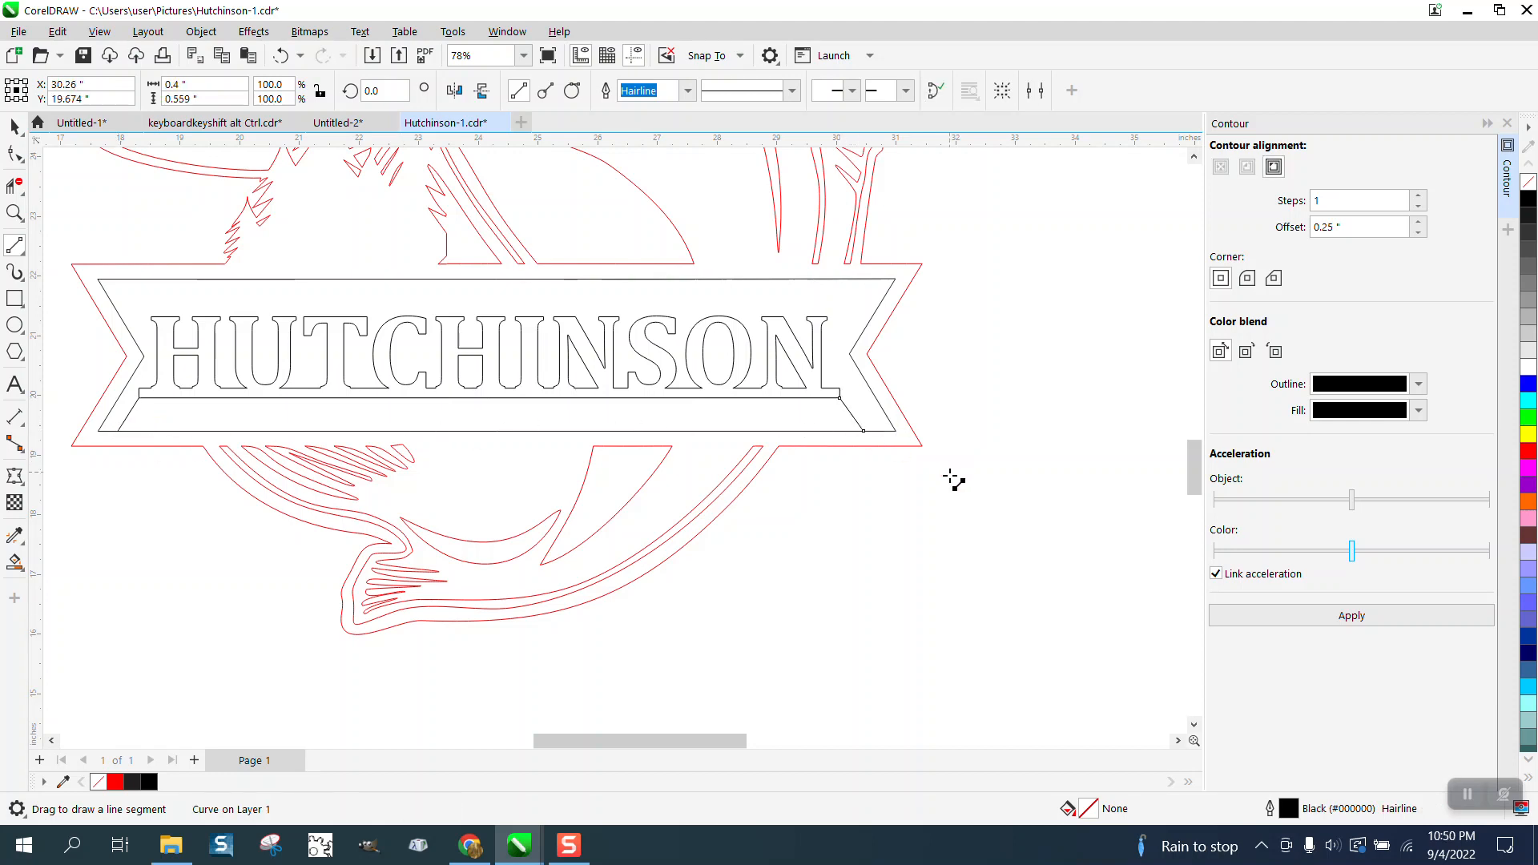
Delete the lettering bar's bottom edge and the inset banner's bottom segment between the two slanted lines.
left_click(14, 183)
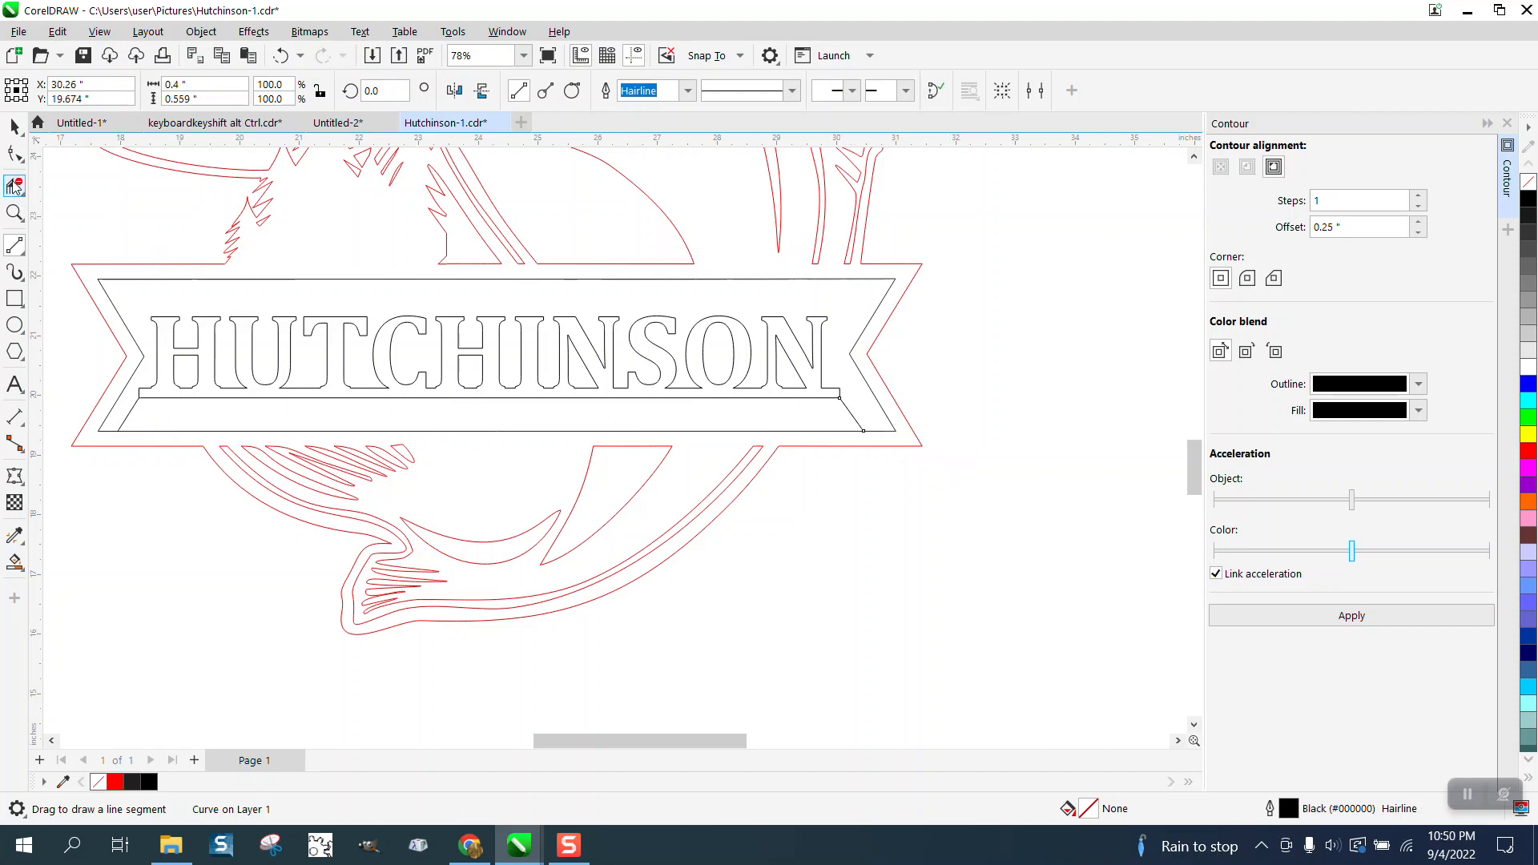
left_click(208, 394)
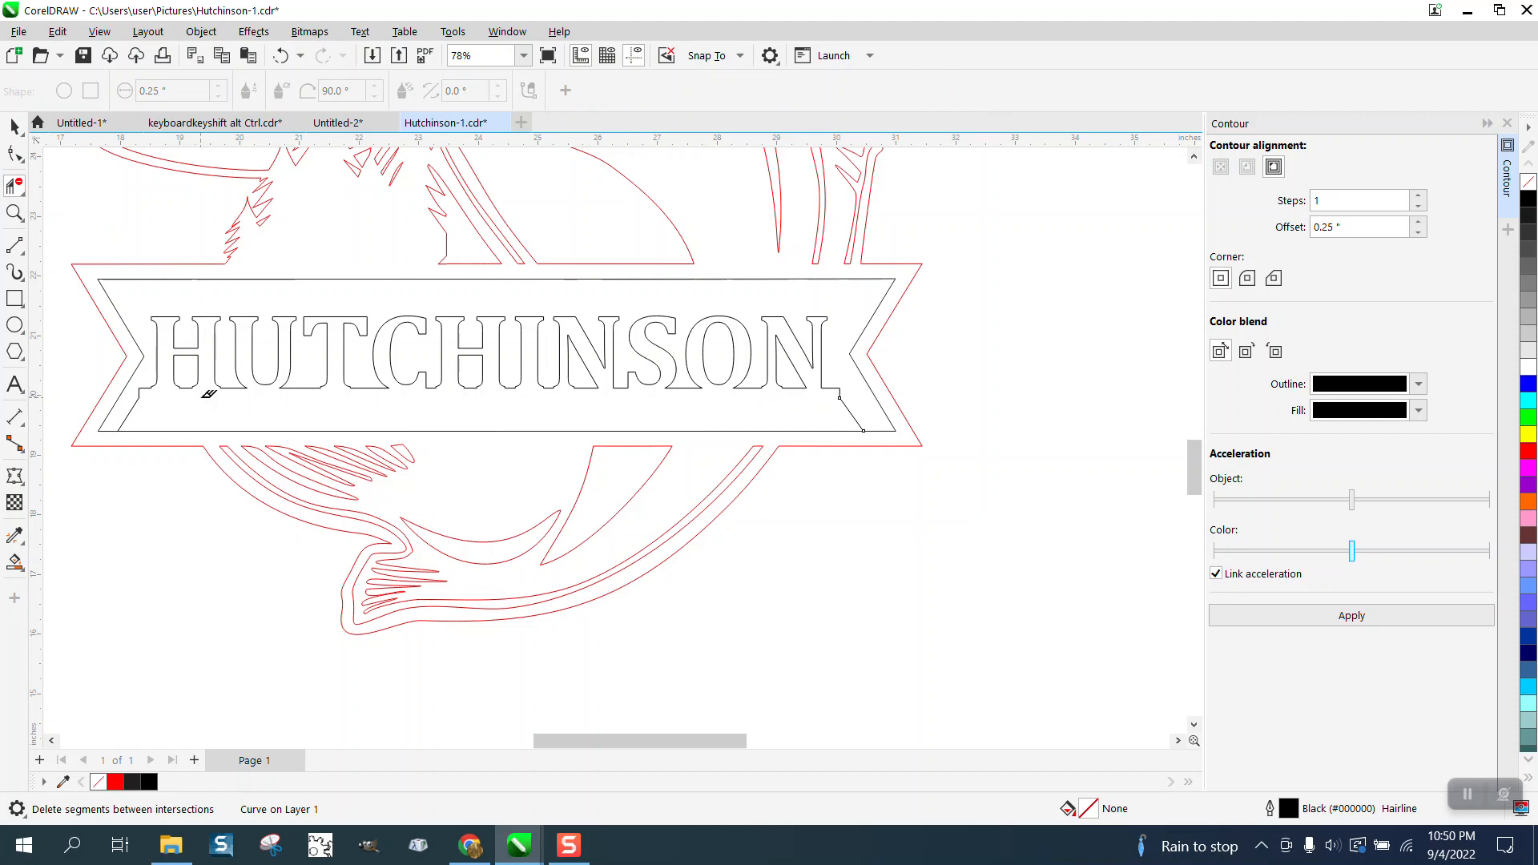
left_click(801, 429)
Smart Fill the joined fish, banner and lettering region in red and inspect the lettering up close.
scroll(393, 447, "down", 1)
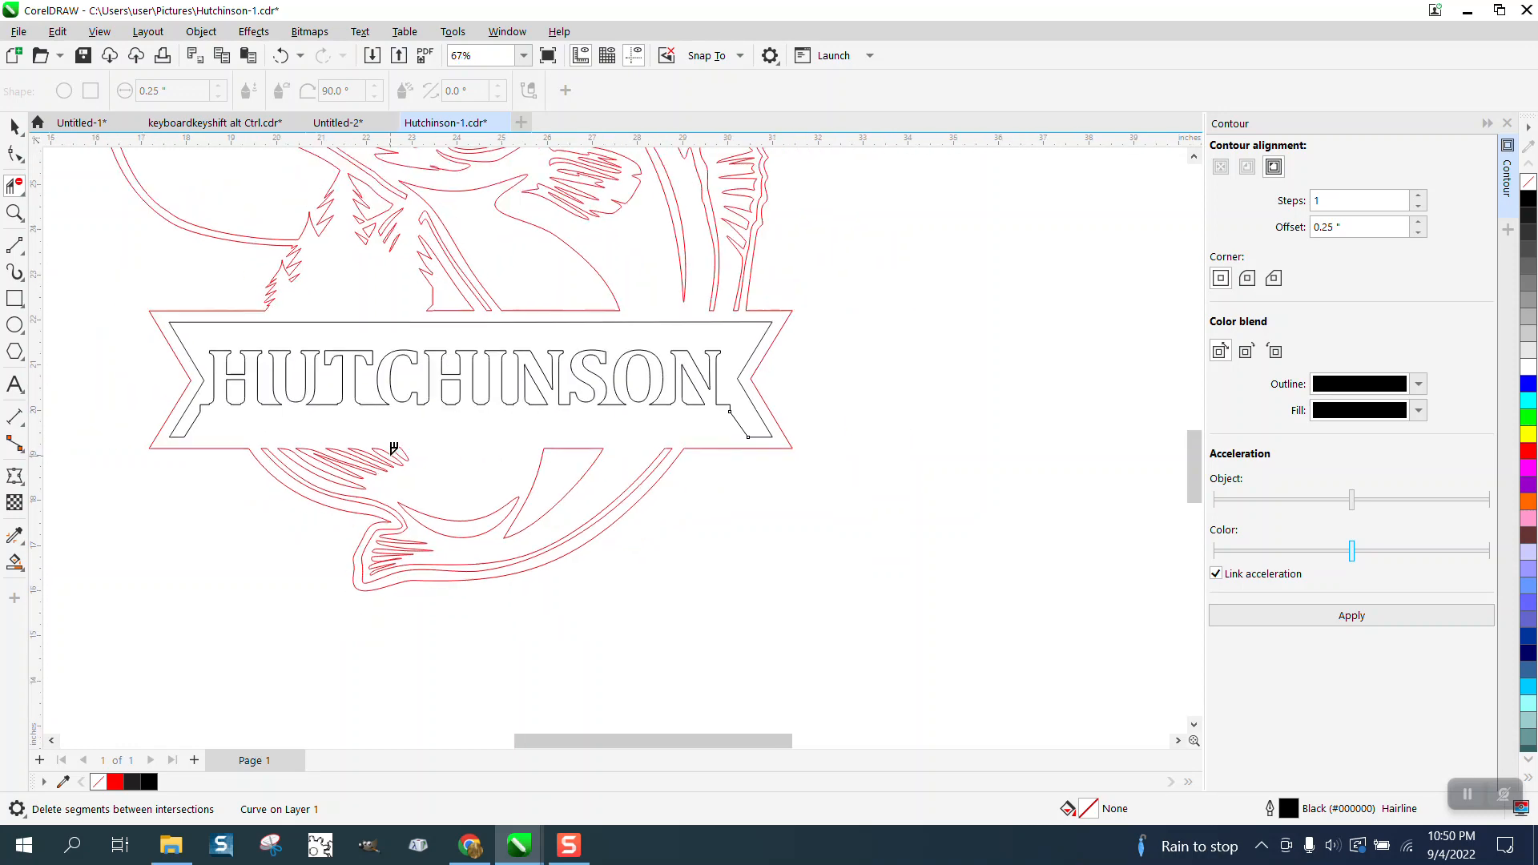
left_click(15, 560)
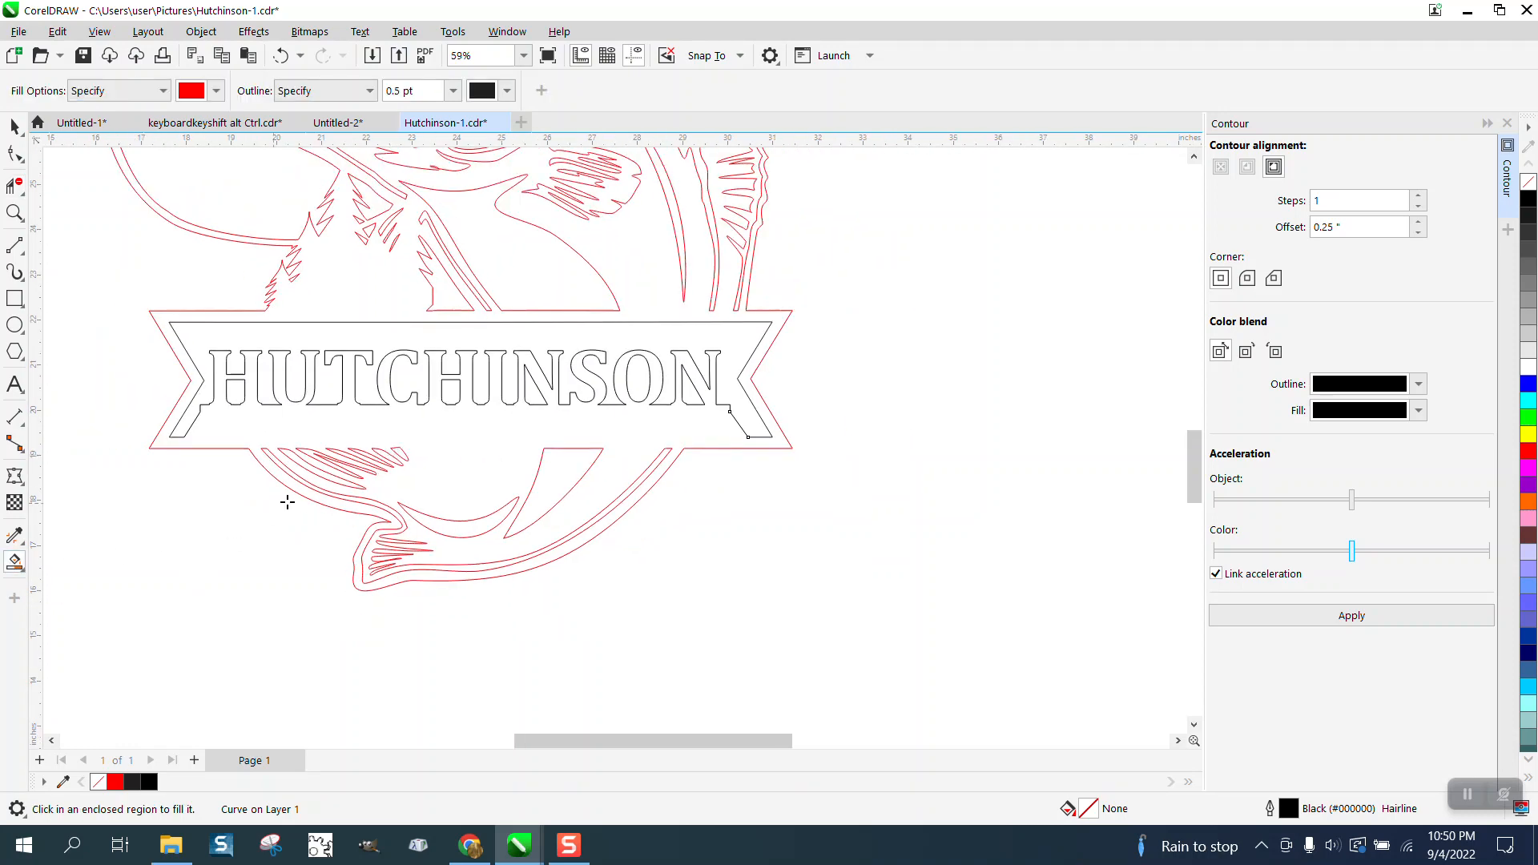
left_click(473, 460)
scroll(496, 515, "down", 1)
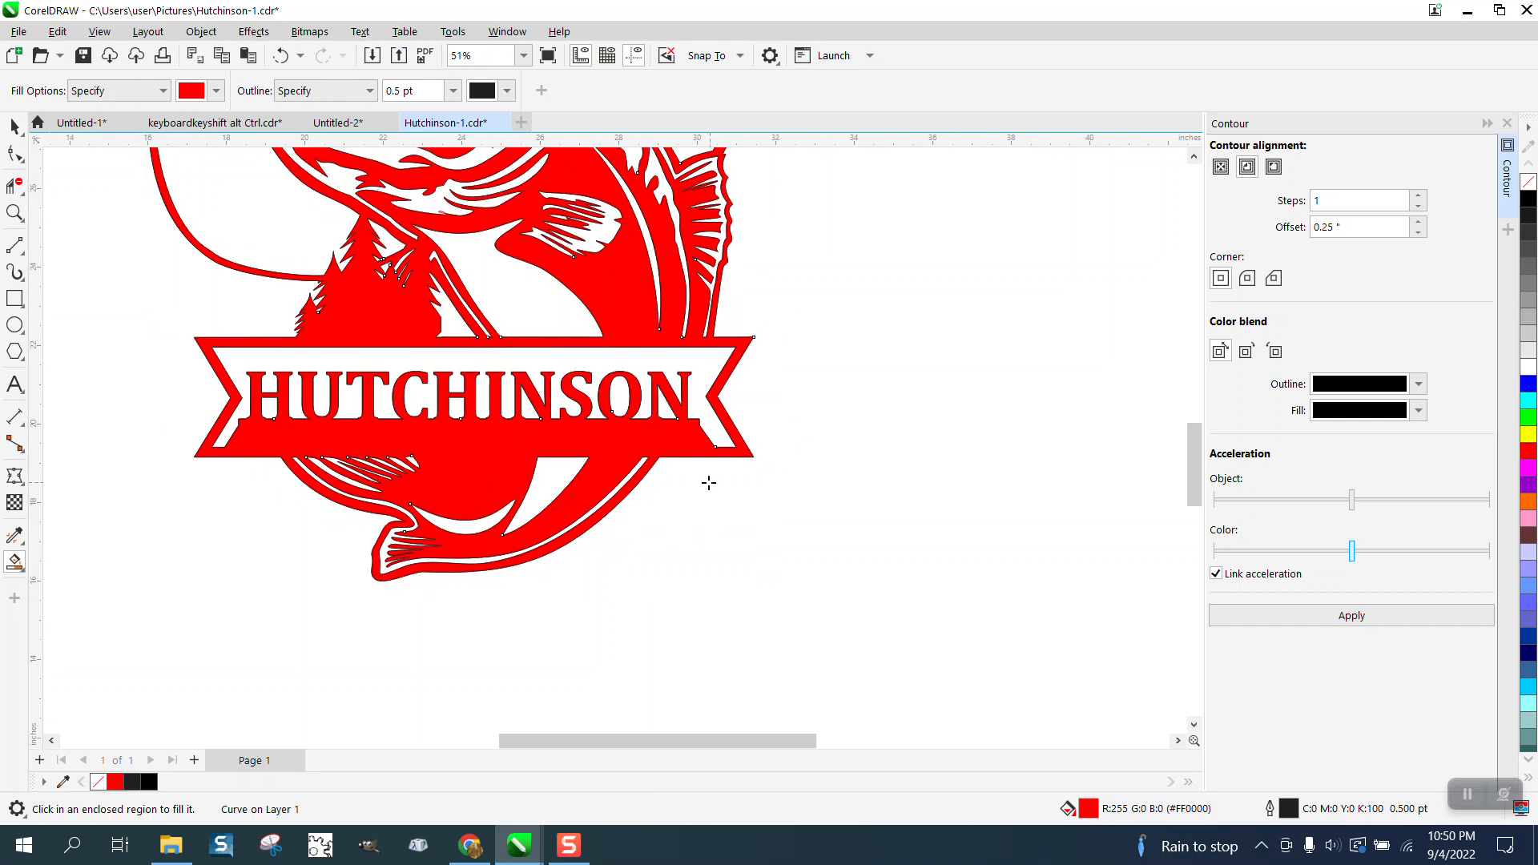
scroll(683, 468, "down", 1)
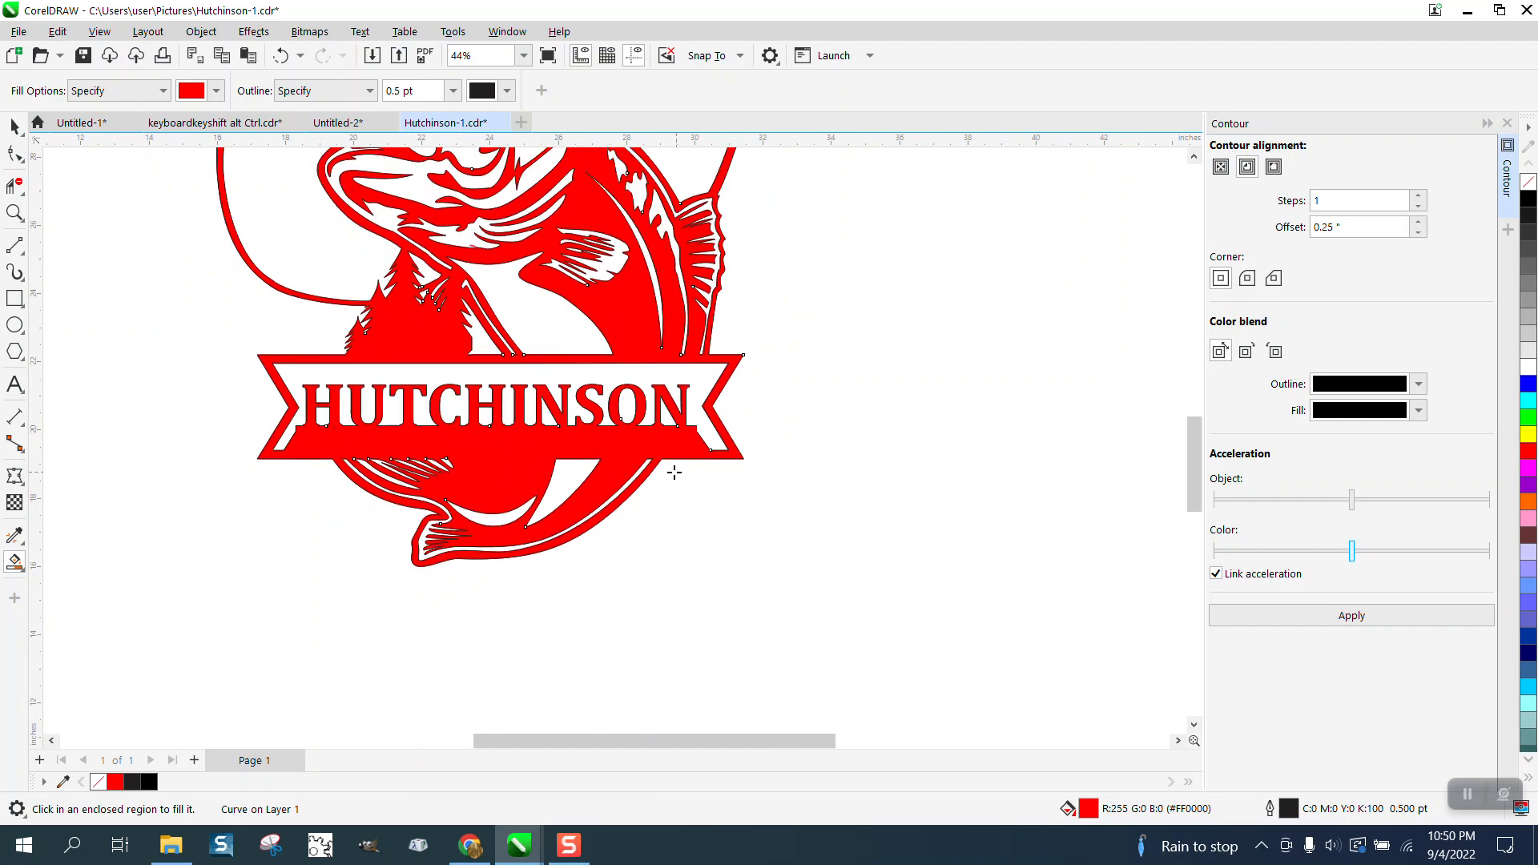
left_click(15, 212)
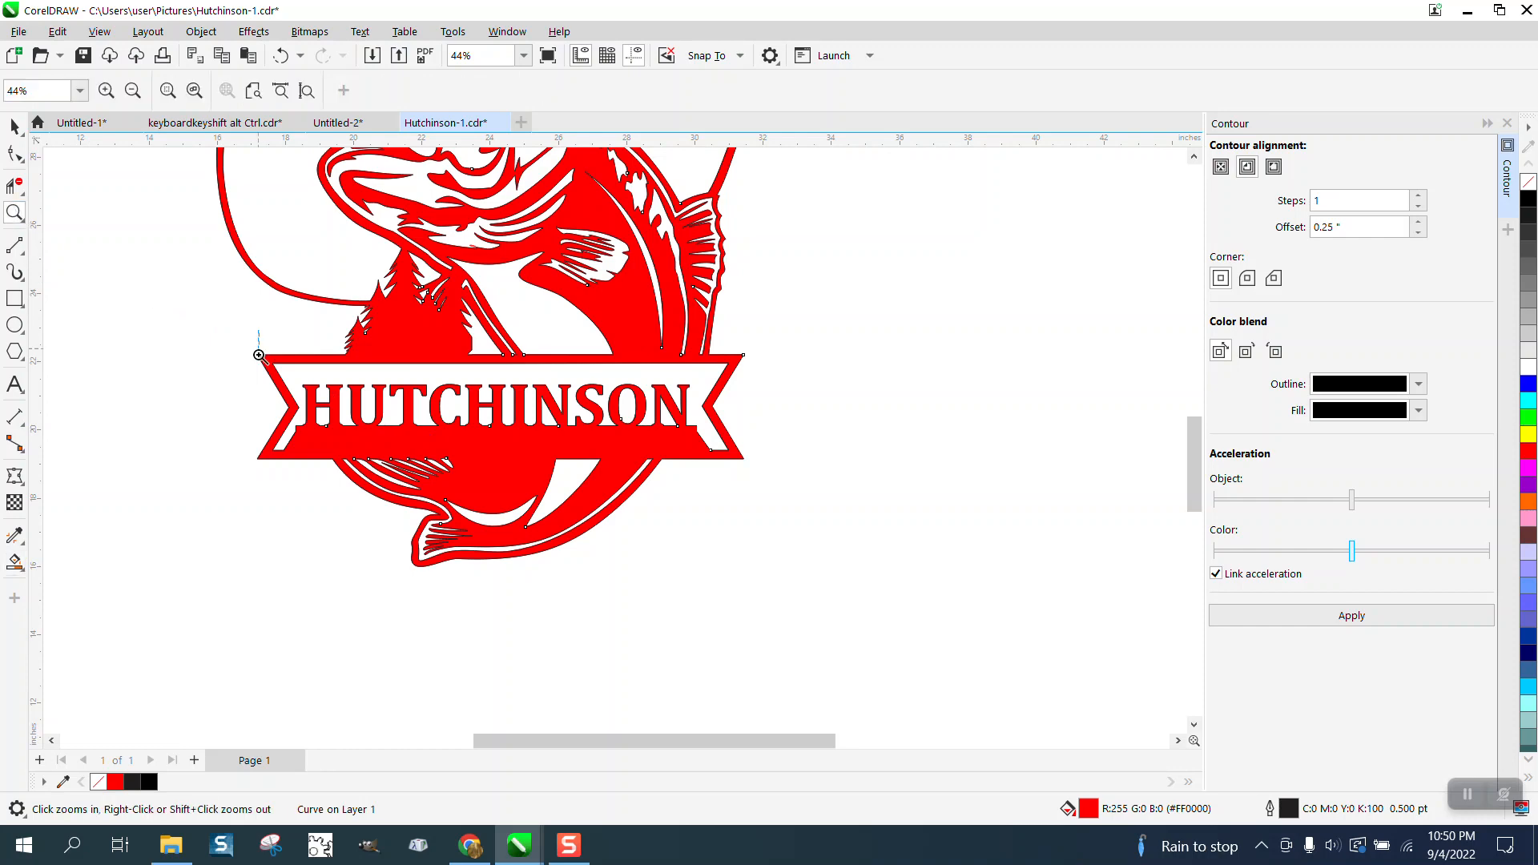
left_click_drag(257, 329, 819, 564)
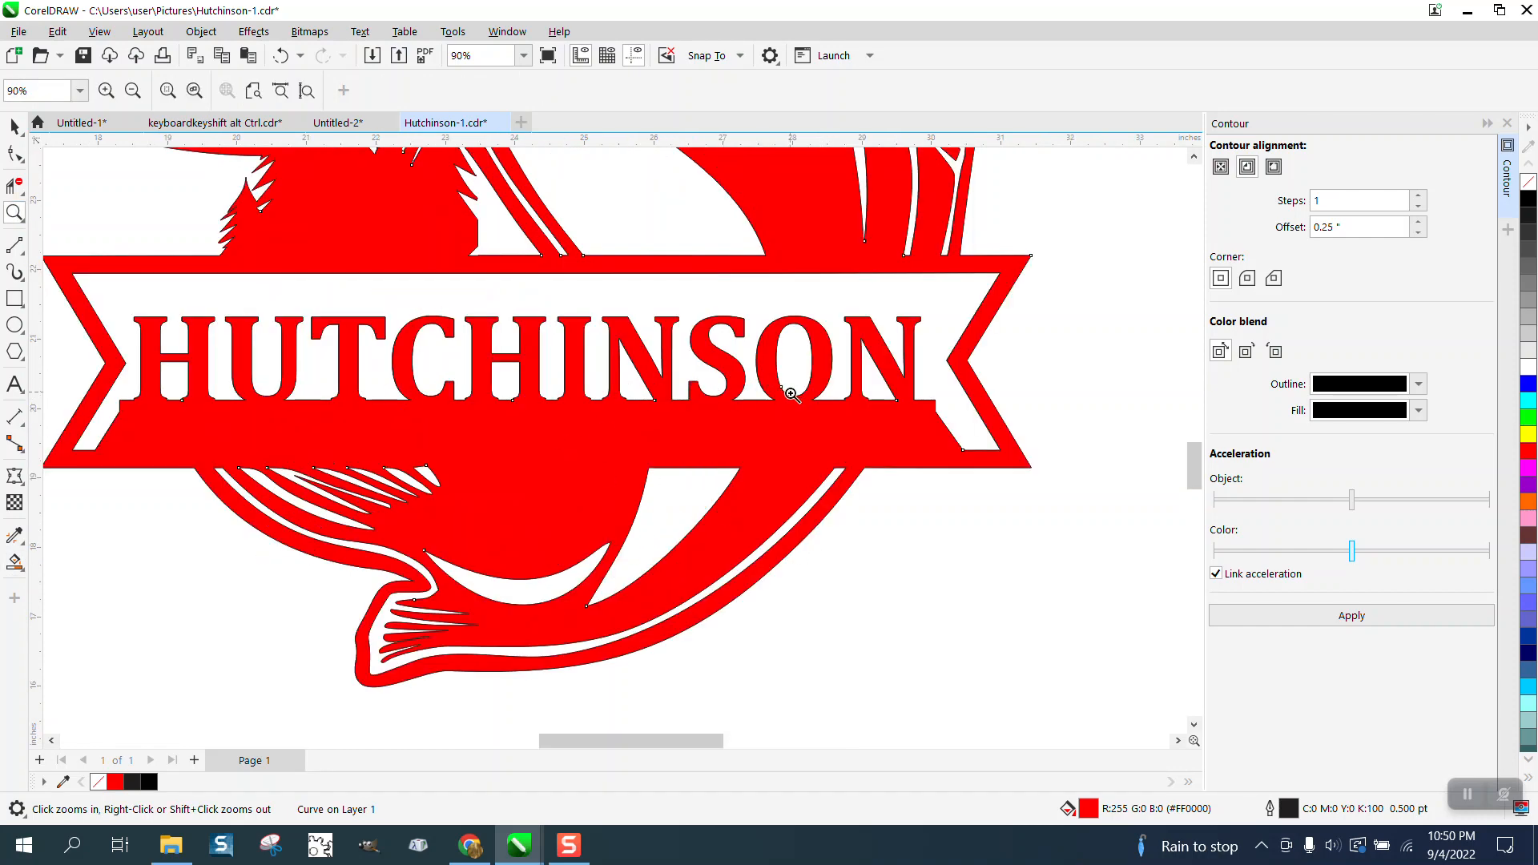
Draw a rectangle about 24.1 by 19 inches around the fish design and fill it yellow.
scroll(777, 377, "down", 9)
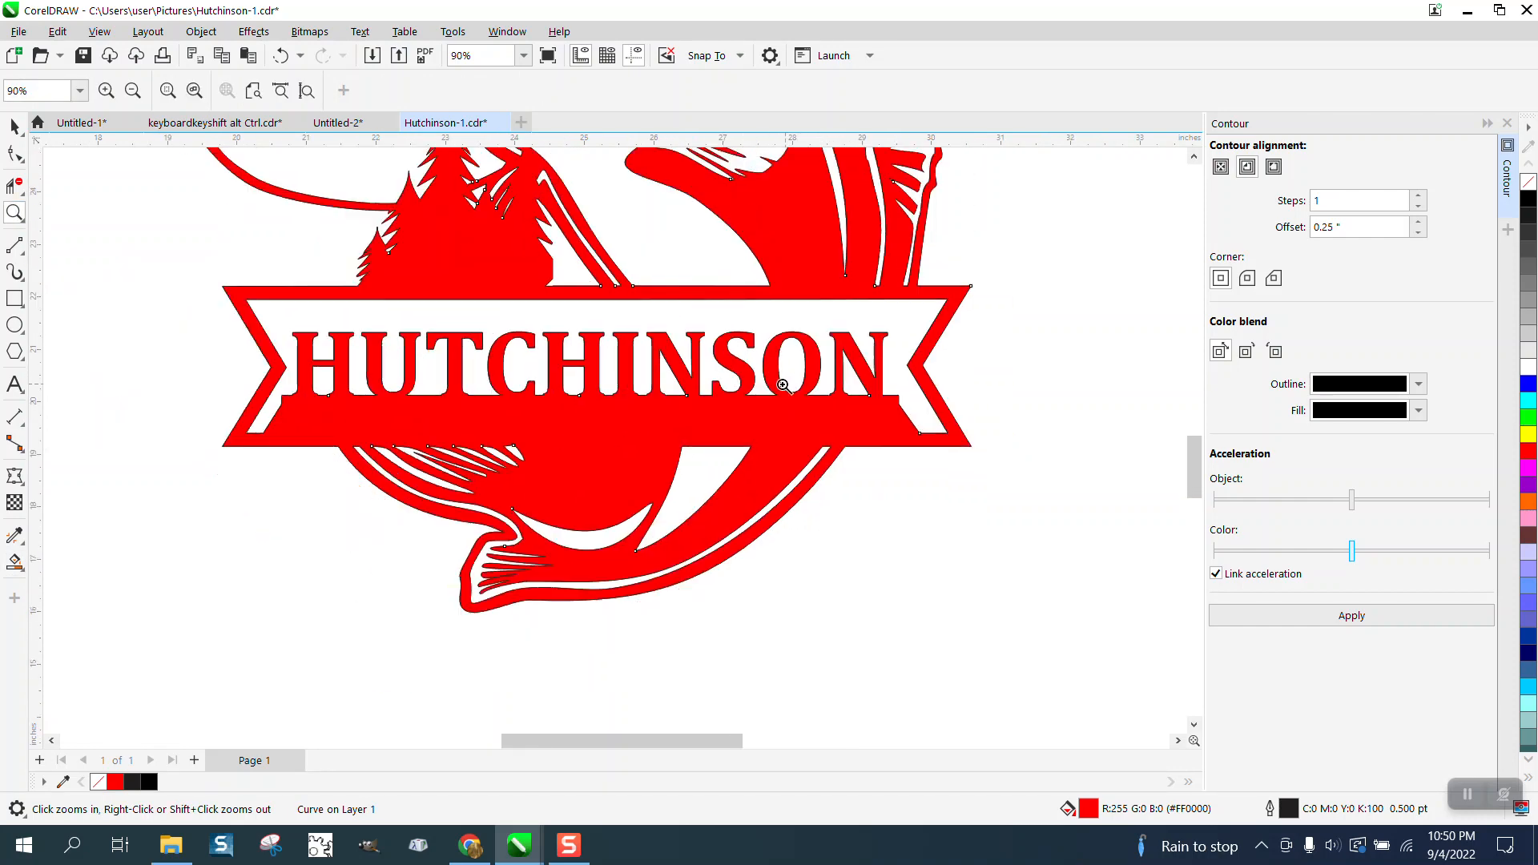
left_click(15, 298)
left_click_drag(524, 173, 945, 505)
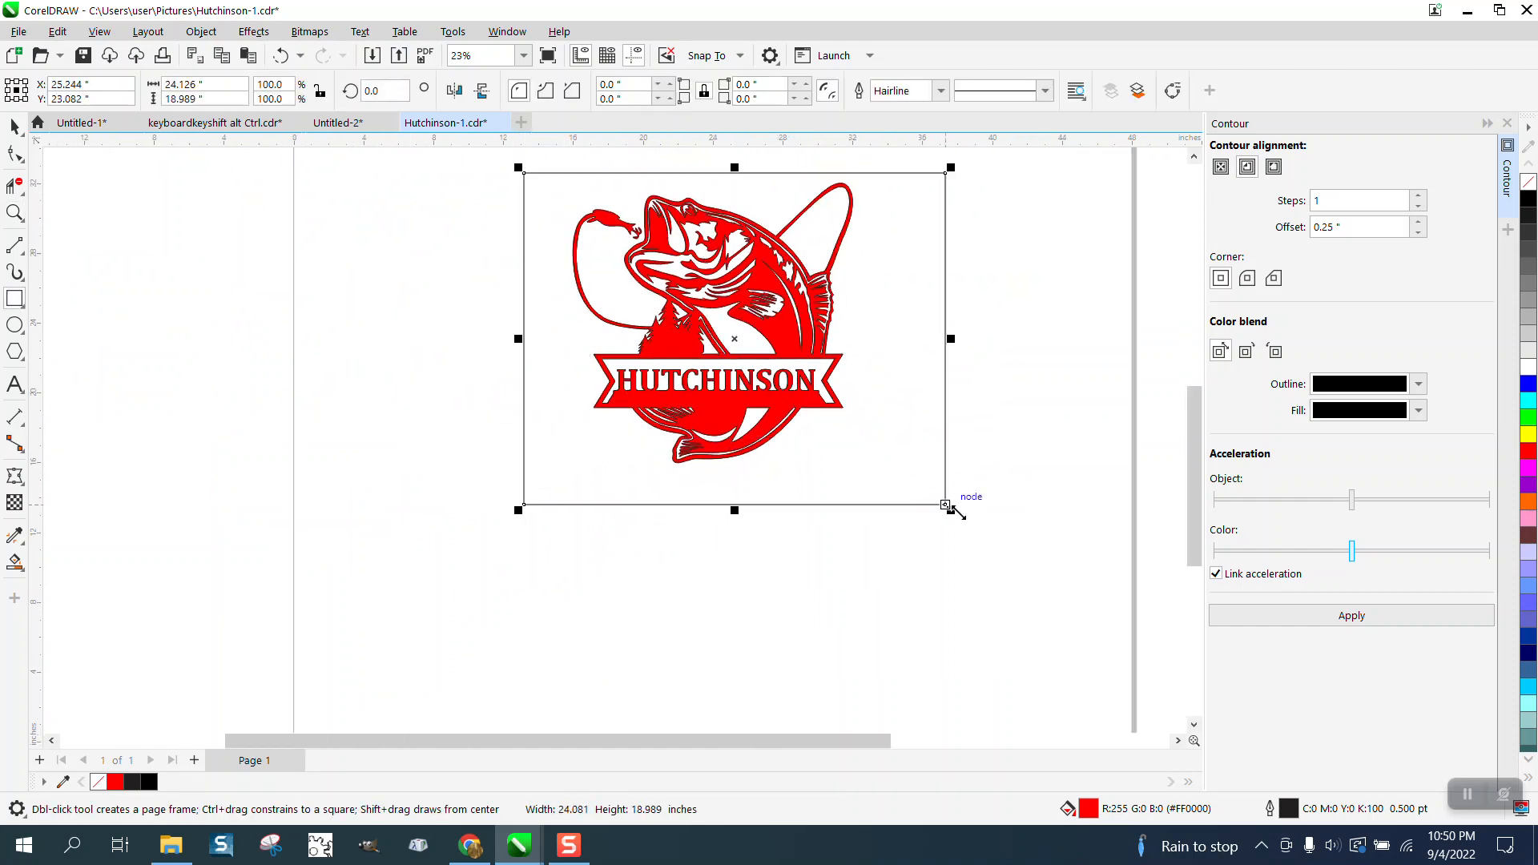
left_click(1529, 435)
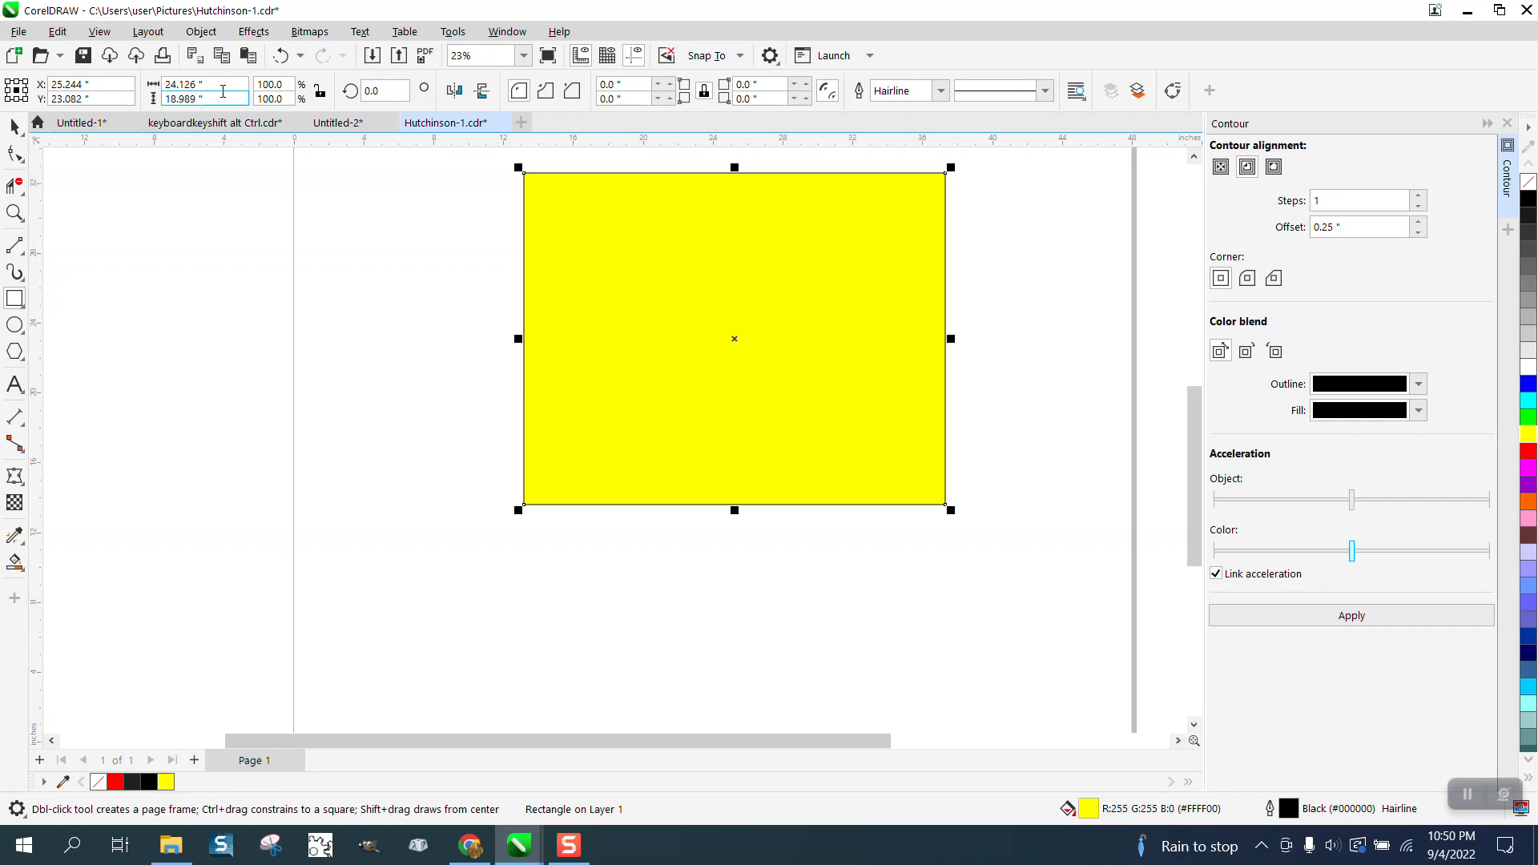
Send the yellow rectangle behind the fish design, accepting its move to another layer.
left_click(201, 31)
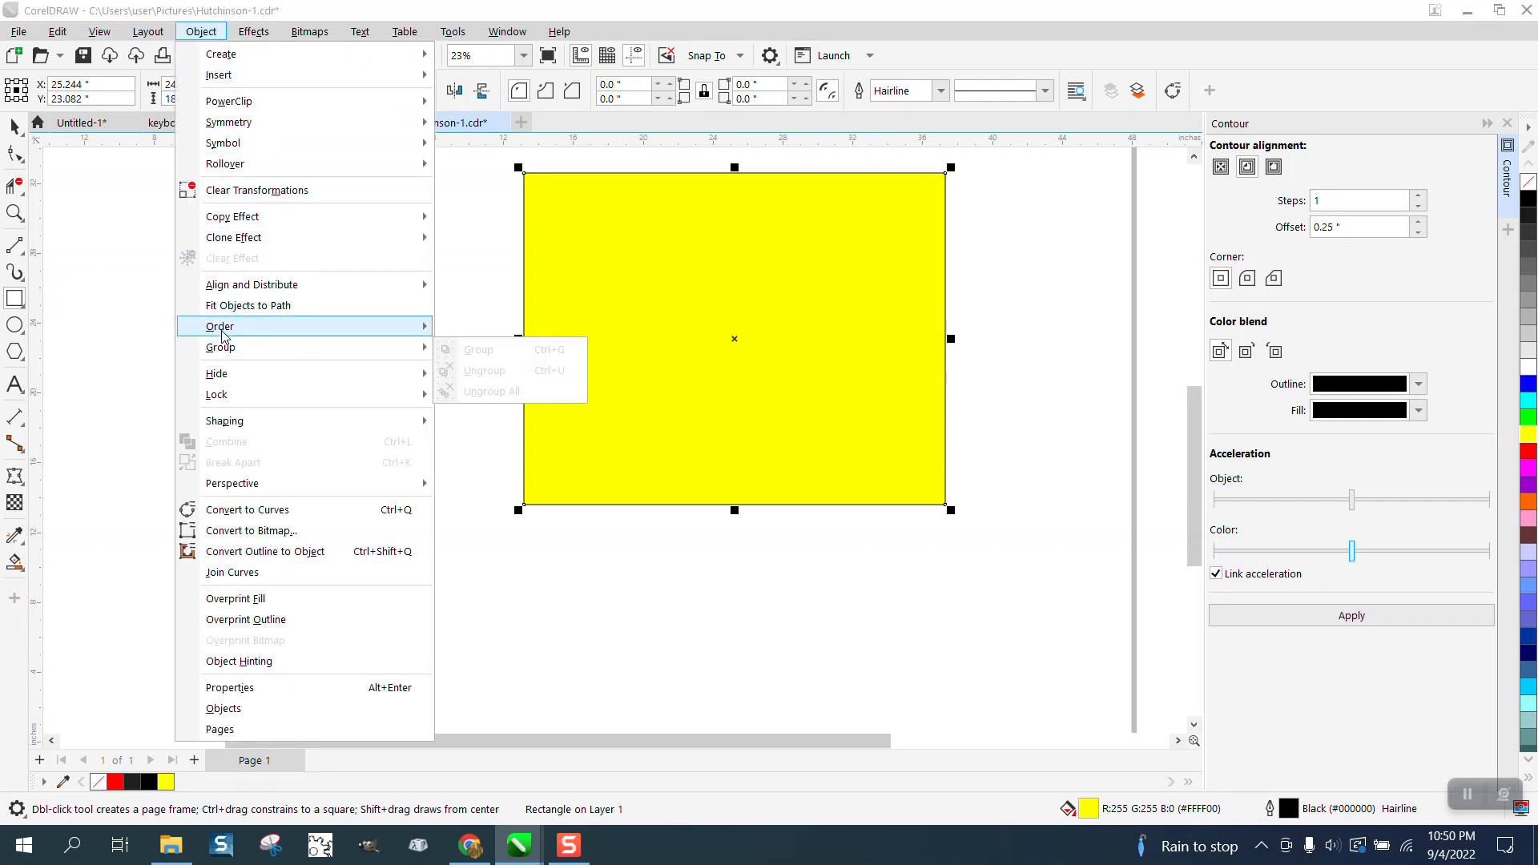
mouse_move(223, 330)
left_click(527, 353)
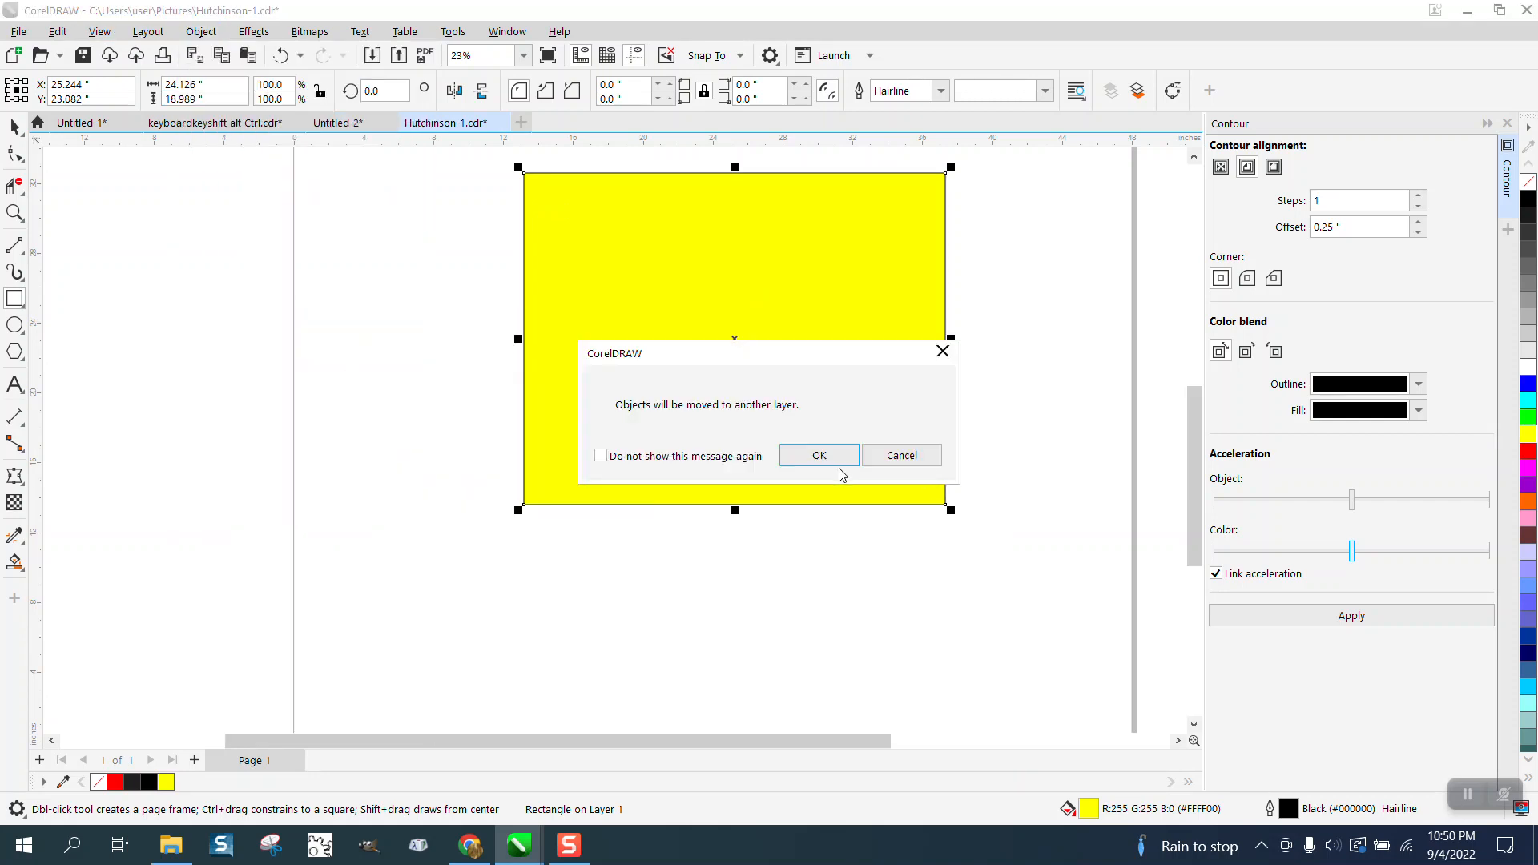
left_click(819, 455)
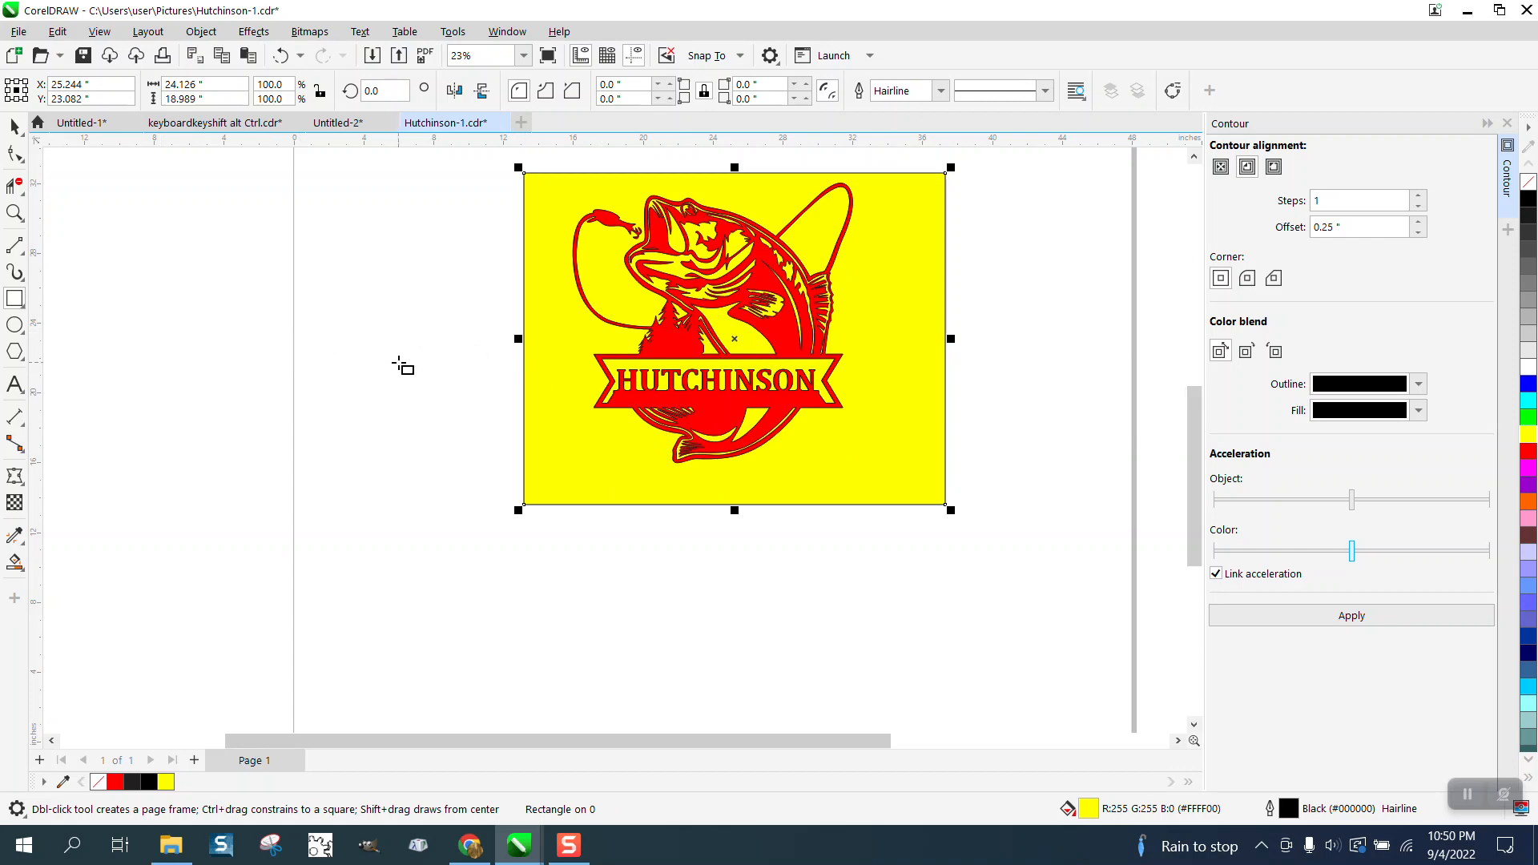
Change the filled fish design from red to black and deselect it.
left_click(15, 213)
left_click_drag(556, 184, 837, 394)
left_click(14, 127)
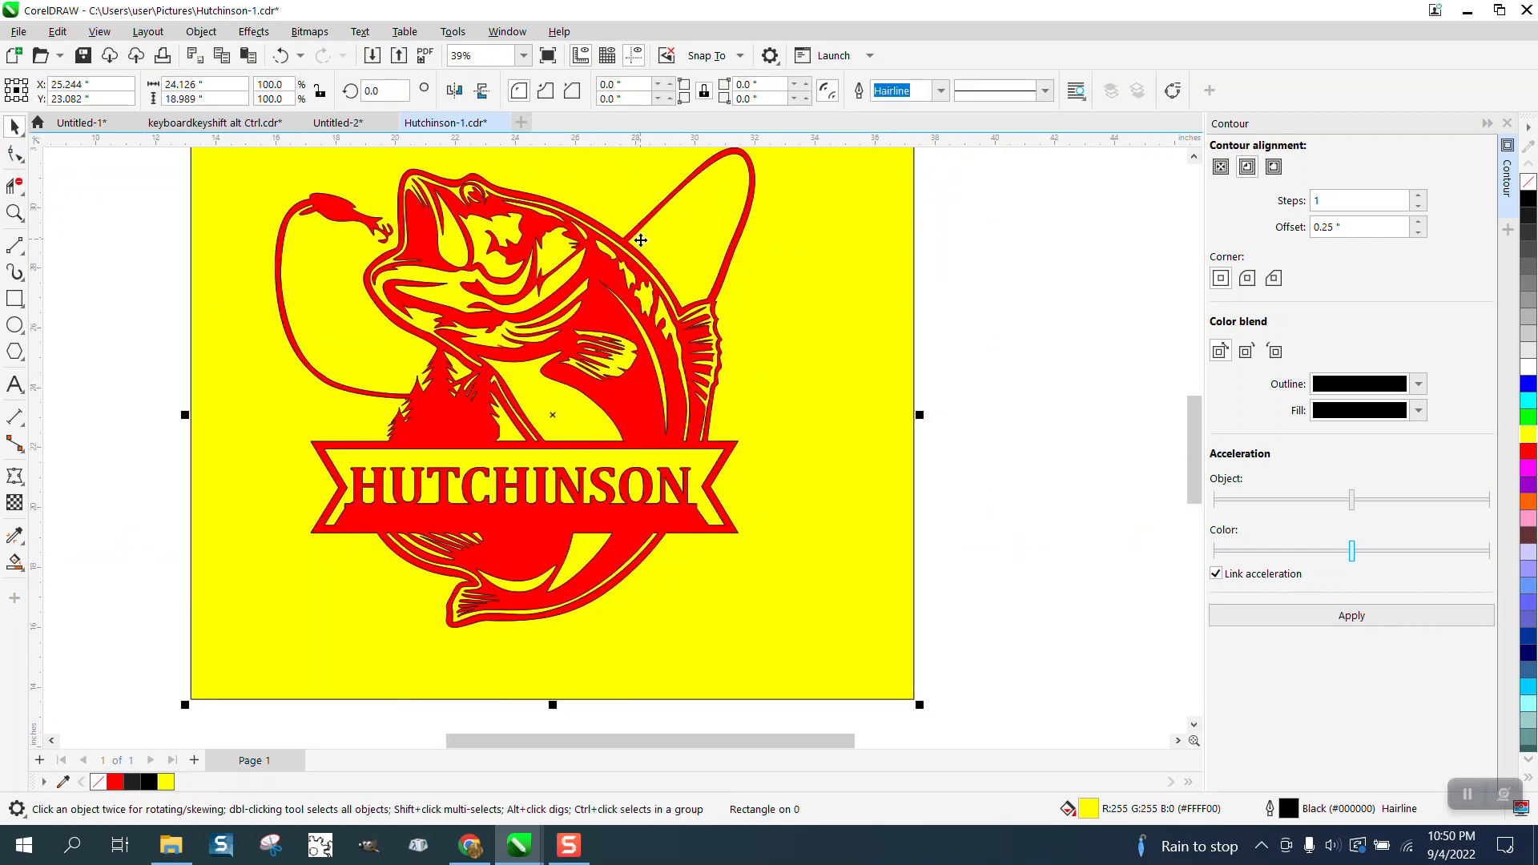
left_click(1027, 335)
left_click(687, 345)
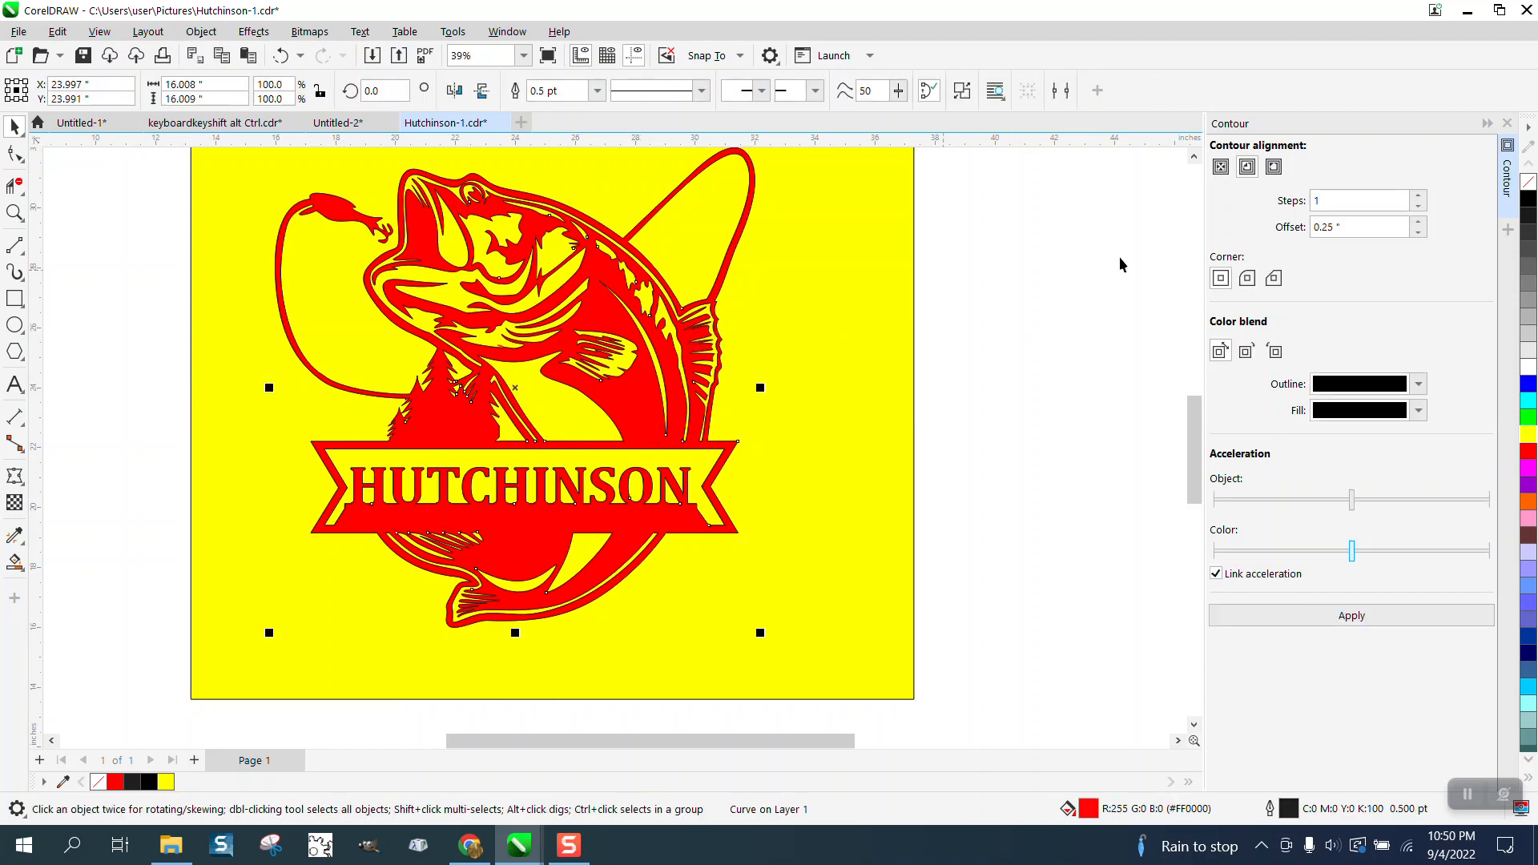
left_click(1529, 200)
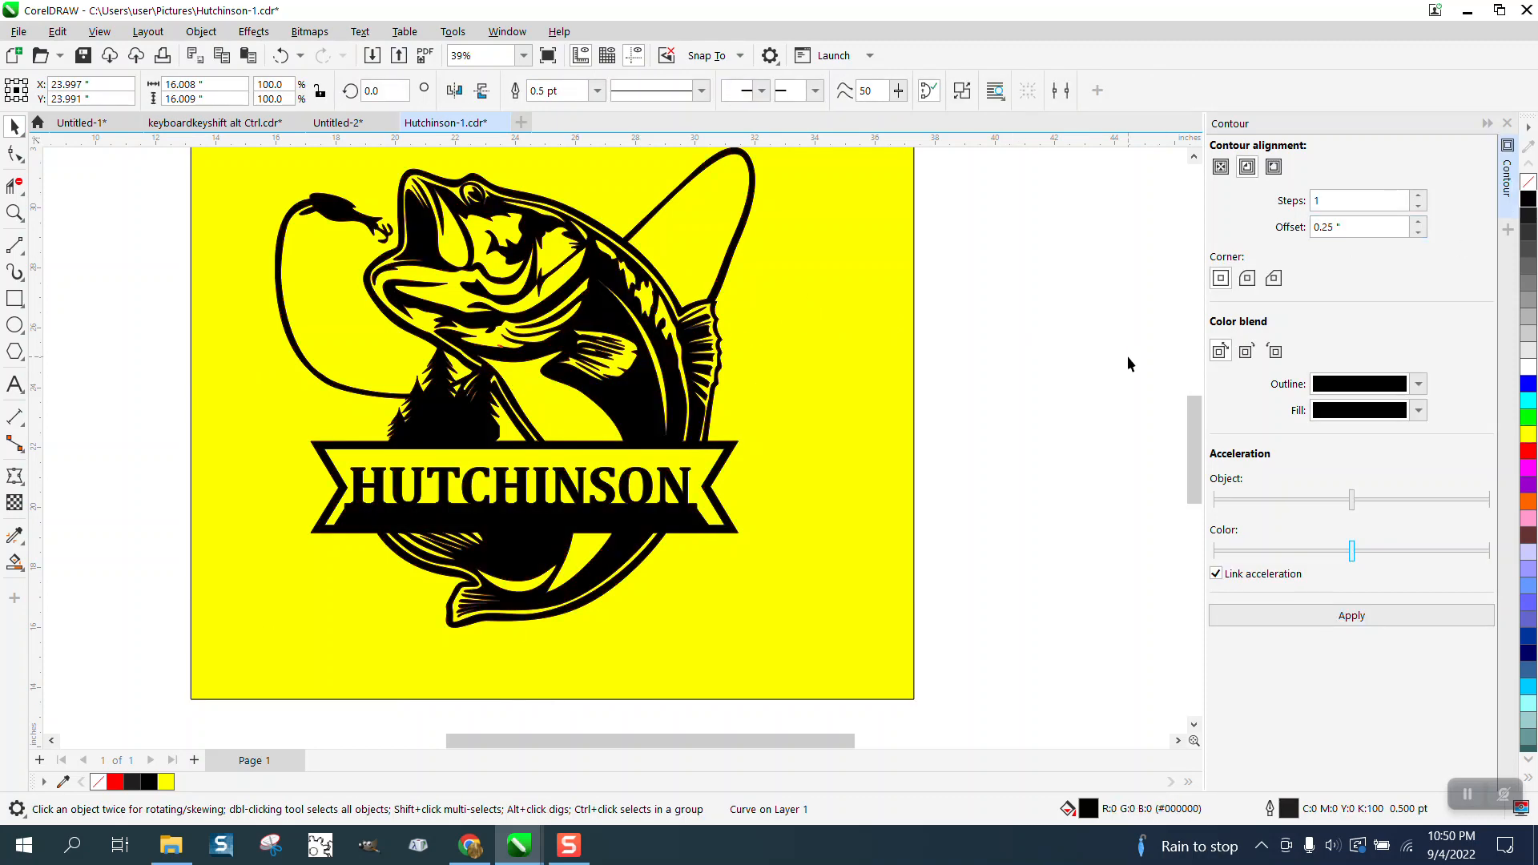
left_click(1127, 356)
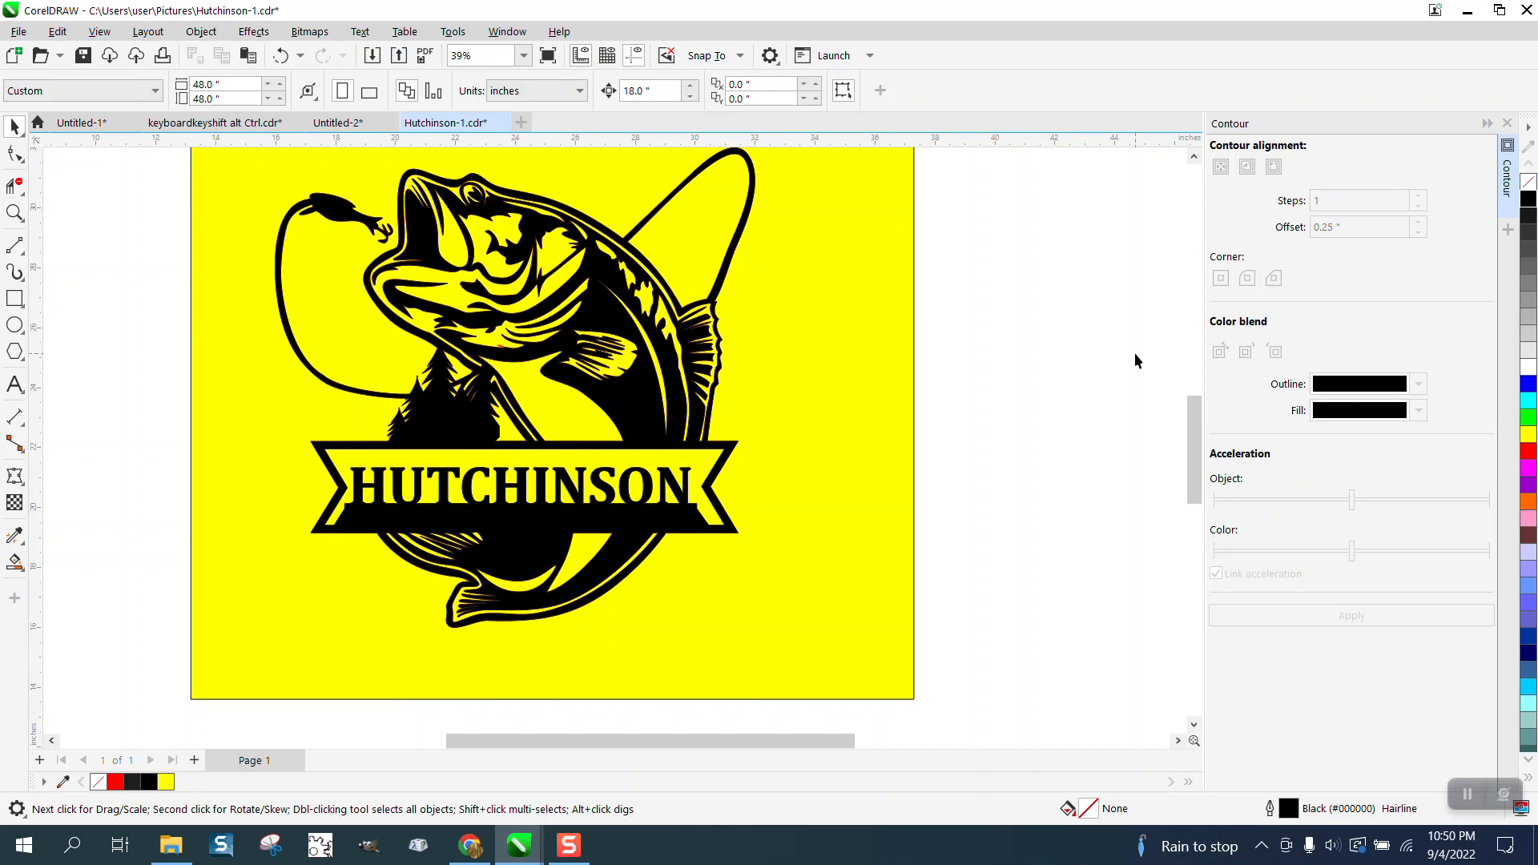